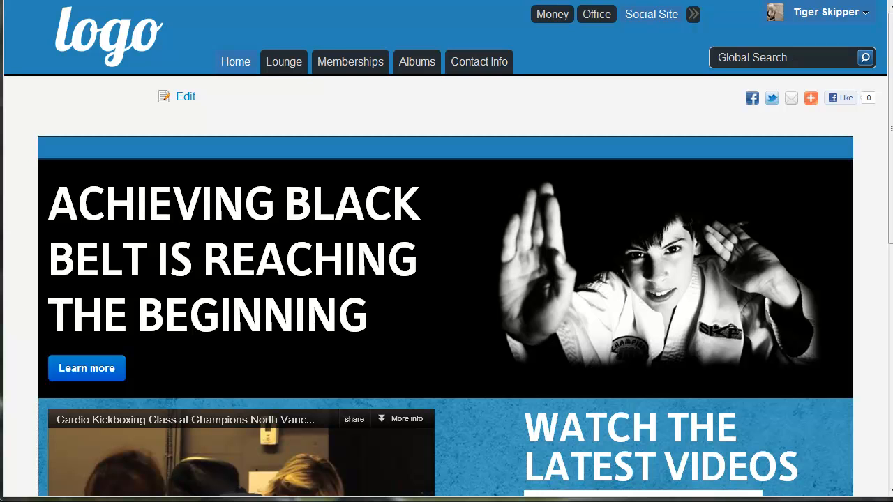
- Open the site's Albums page, start a new album, and review its Show To audience options
click(415, 61)
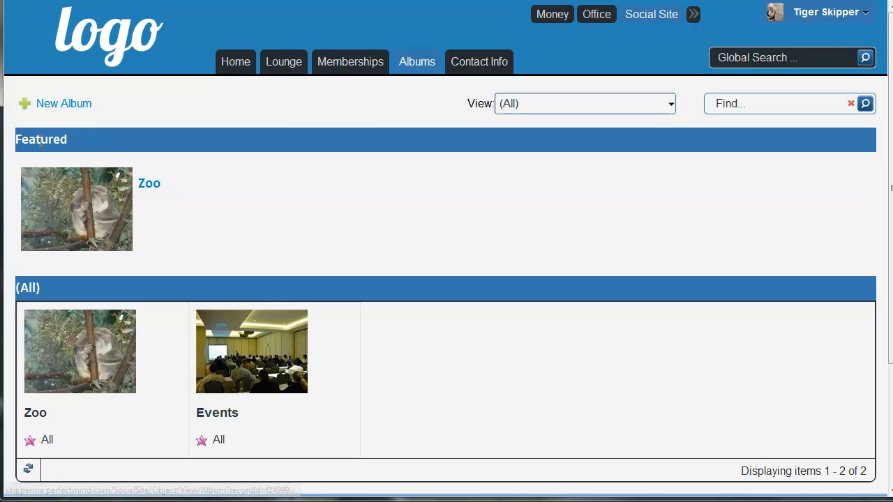
click(58, 102)
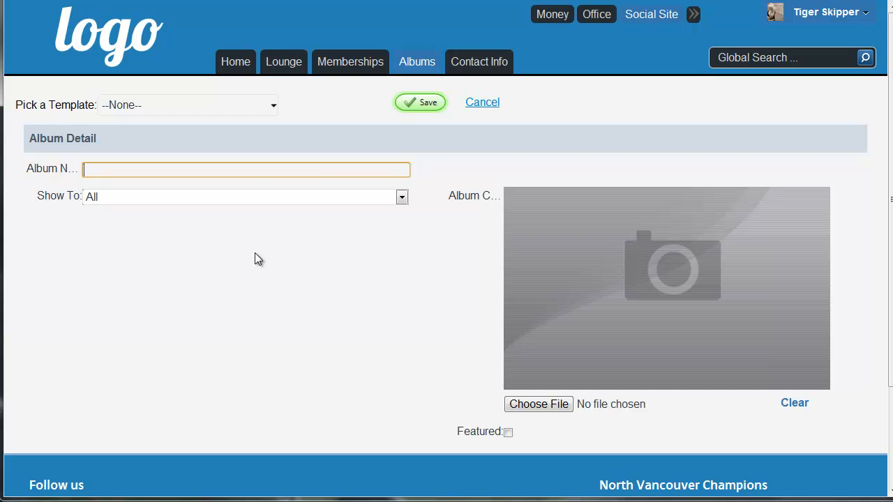
click(212, 202)
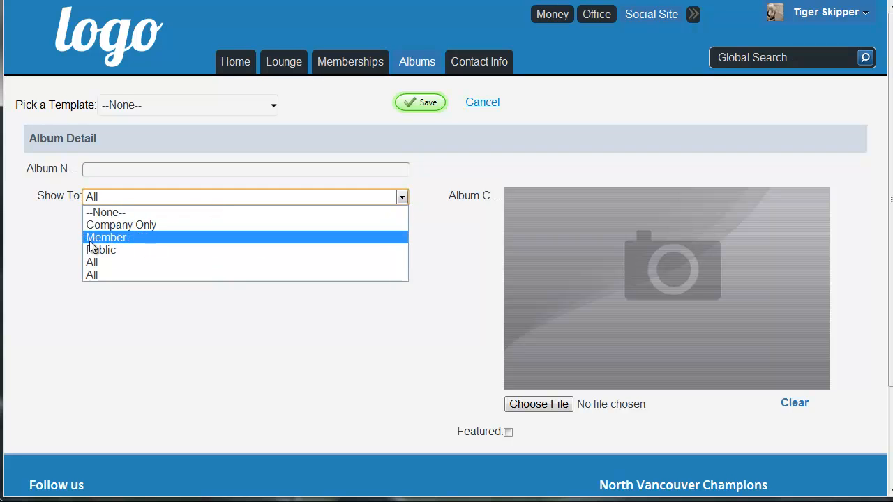
click(40, 232)
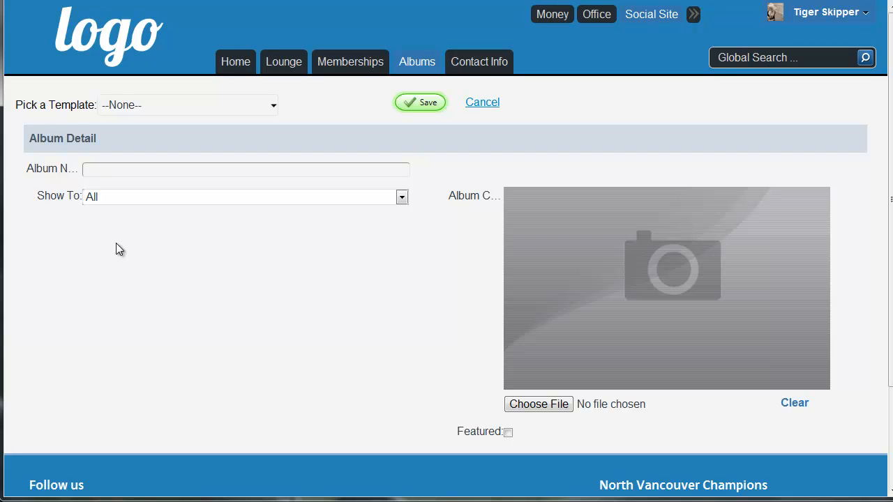
click(140, 196)
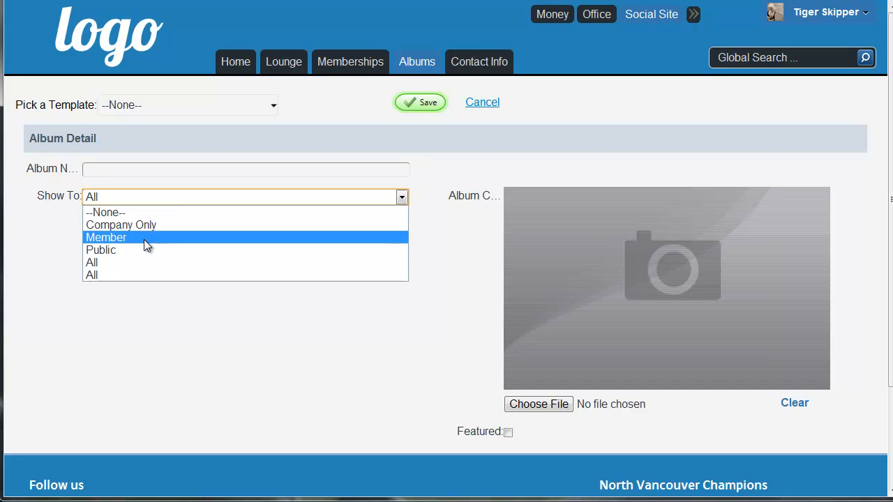
click(51, 234)
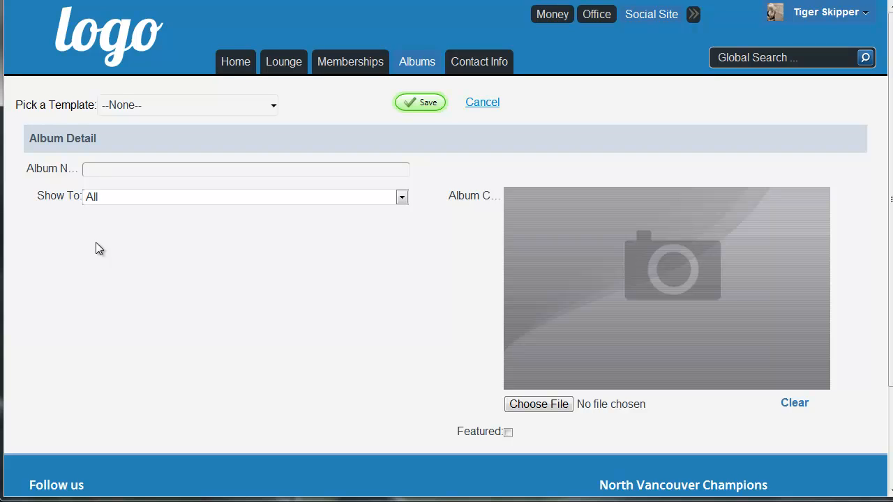
click(114, 201)
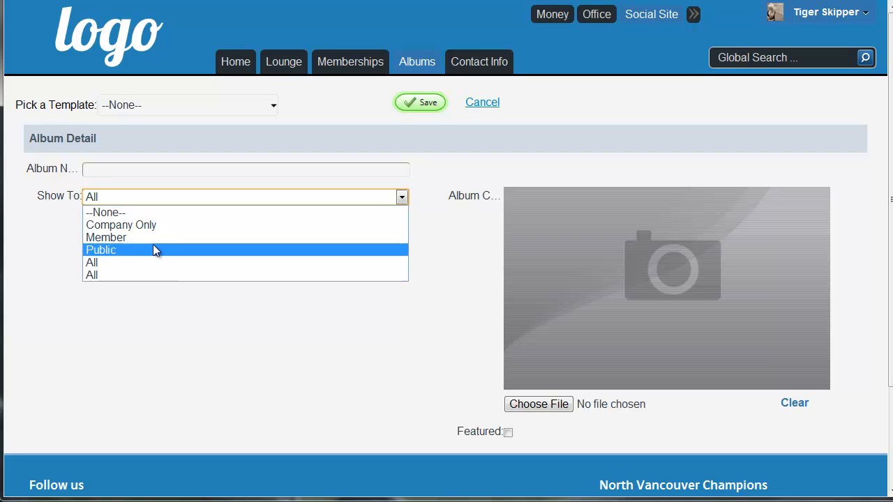
click(59, 237)
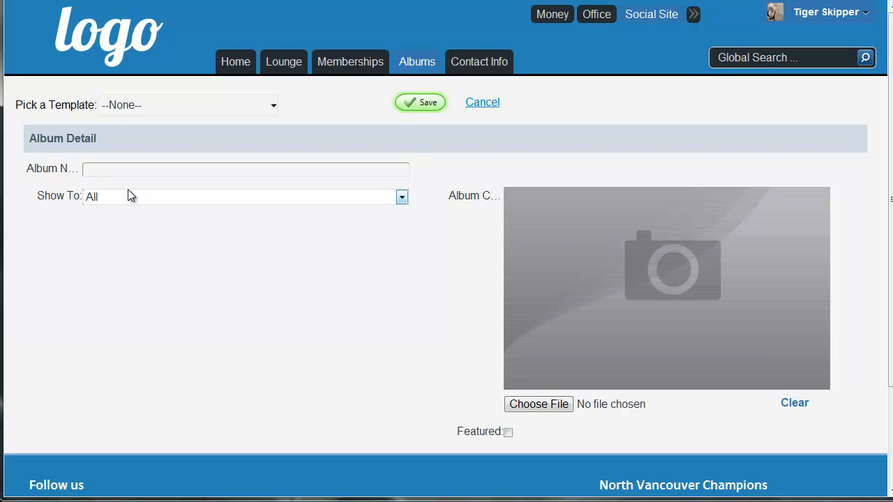
click(88, 201)
click(36, 264)
- Examine the new album's cover file selection and Featured option, and cancel the album without saving
click(568, 405)
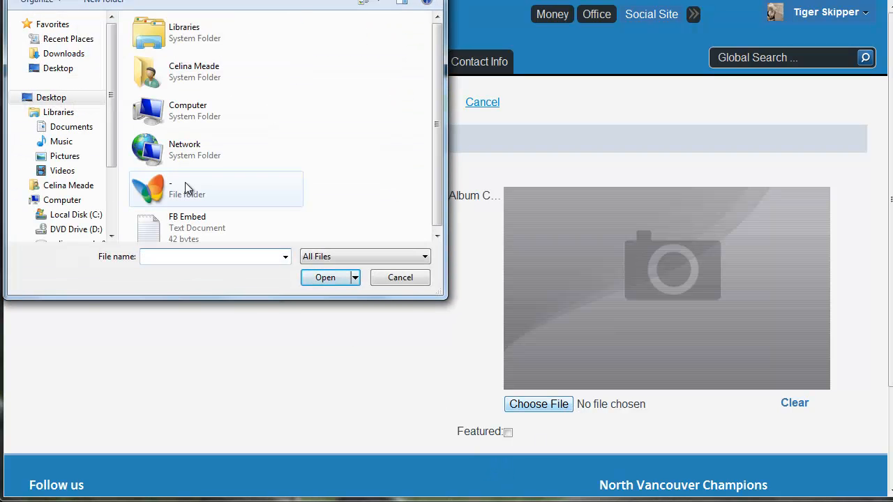
click(402, 280)
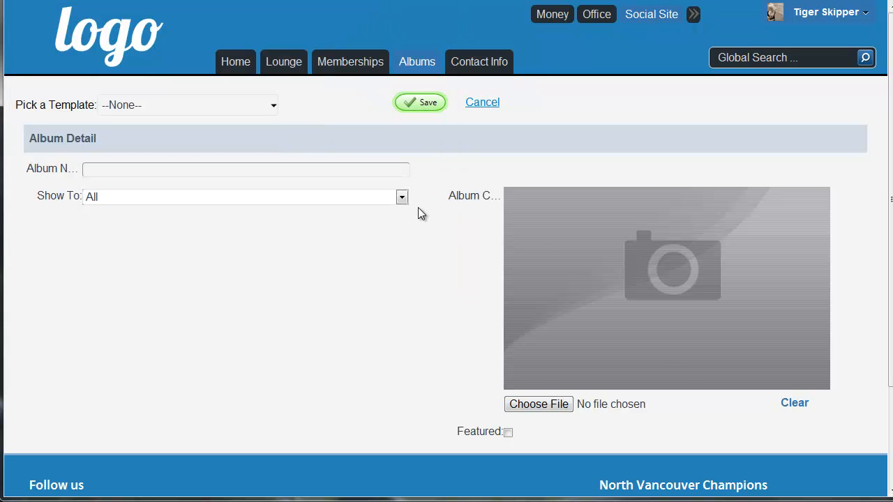
click(508, 433)
click(487, 104)
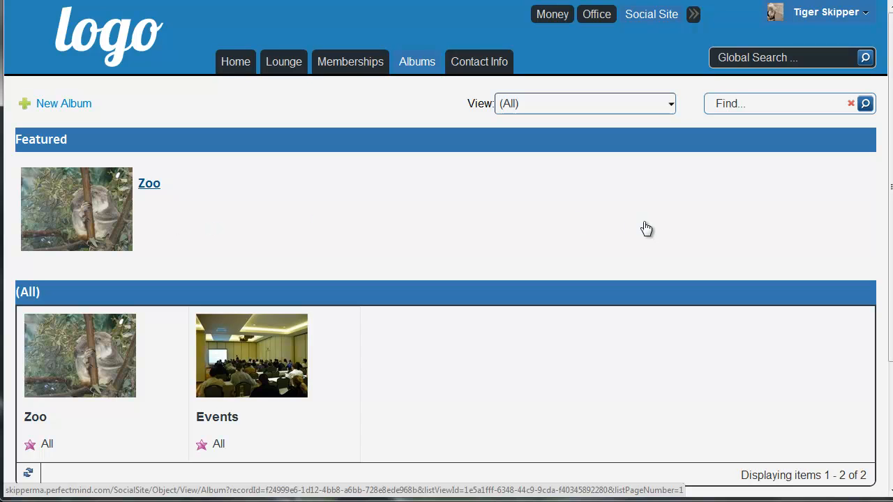
- Open the Zoo album, look over its details and media, and start a new media item in it
click(96, 358)
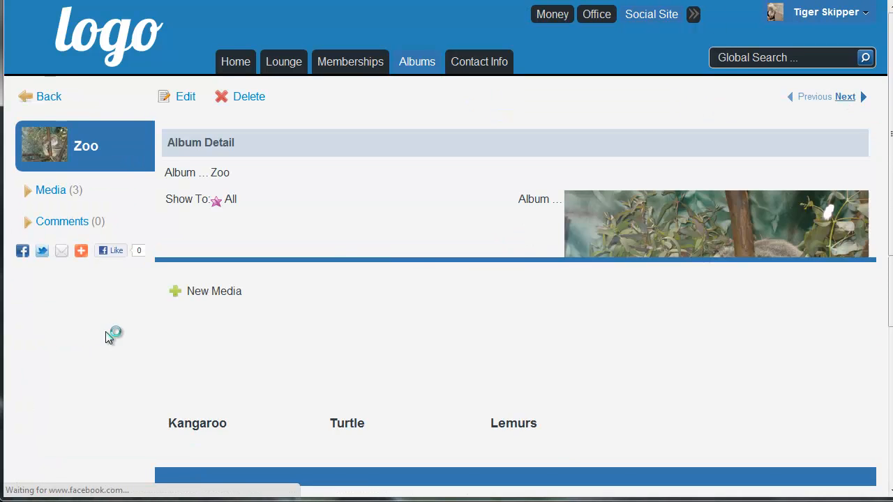
scroll(229, 296, down, 3)
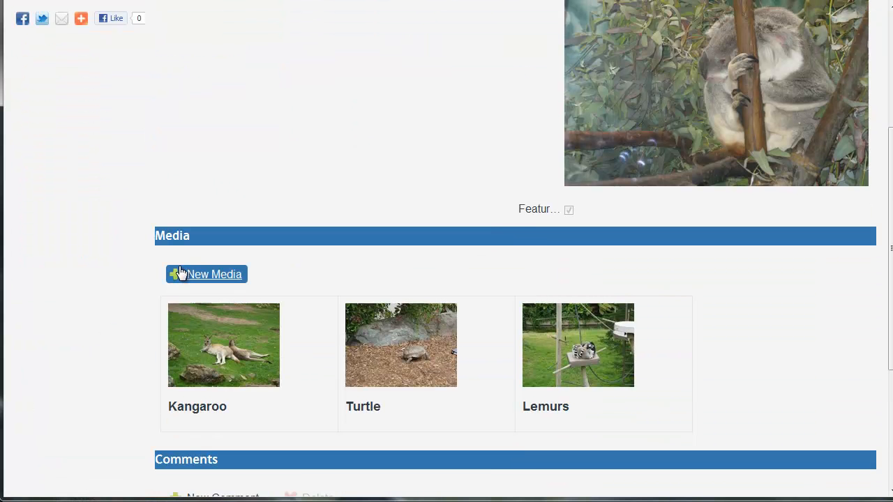
scroll(223, 269, up, 3)
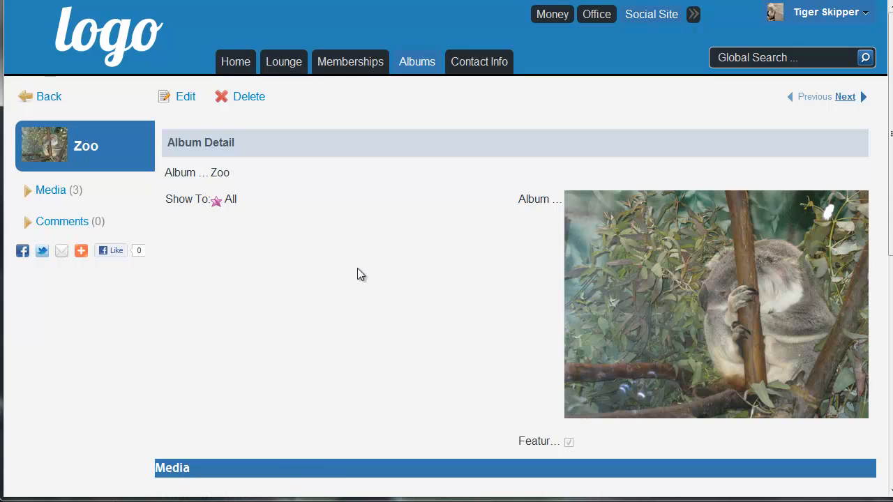
scroll(335, 293, down, 5)
click(219, 157)
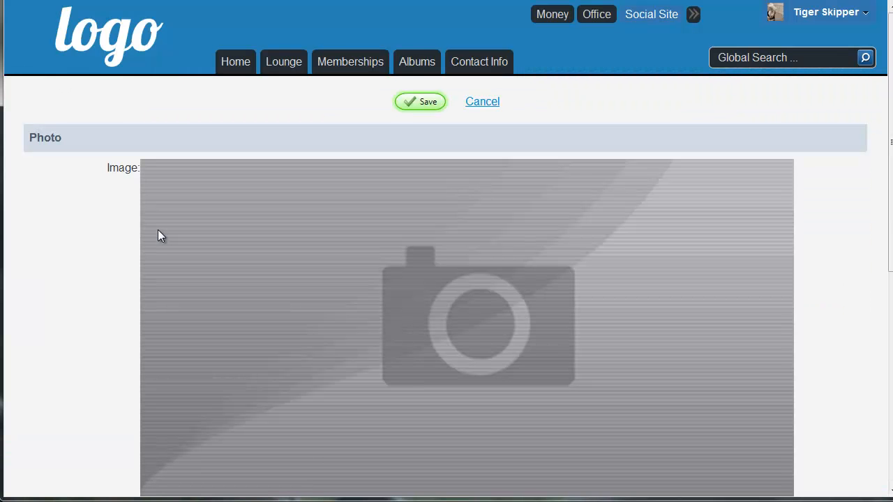
- Examine the new media form's image file, Caption and Video Link fields, and return to the Zoo album's media without saving
scroll(560, 307, down, 5)
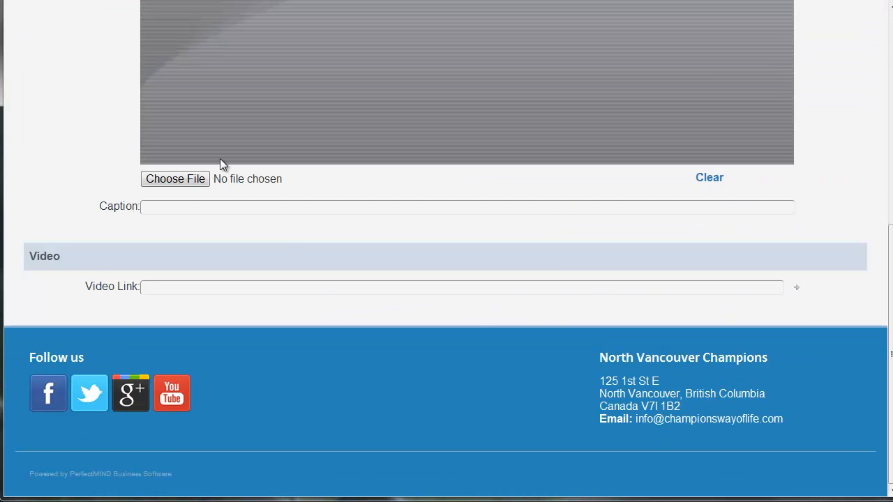
click(183, 179)
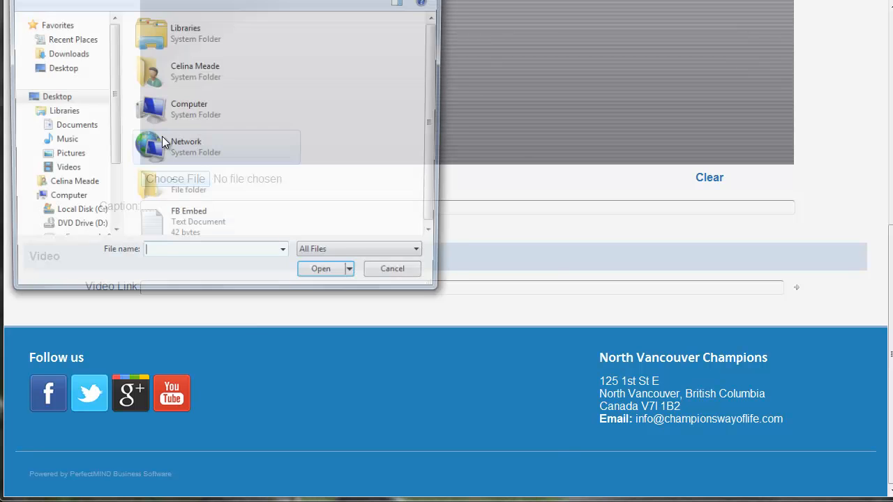
click(399, 277)
click(210, 203)
click(157, 295)
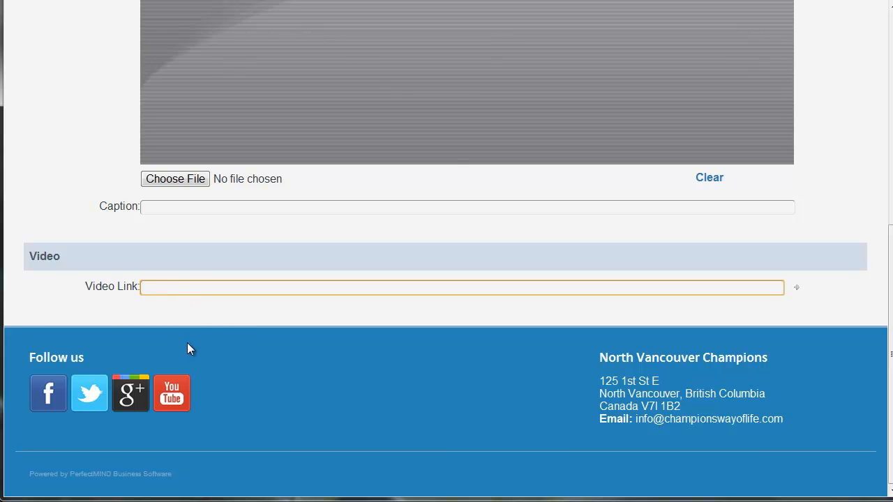
scroll(259, 390, up, 6)
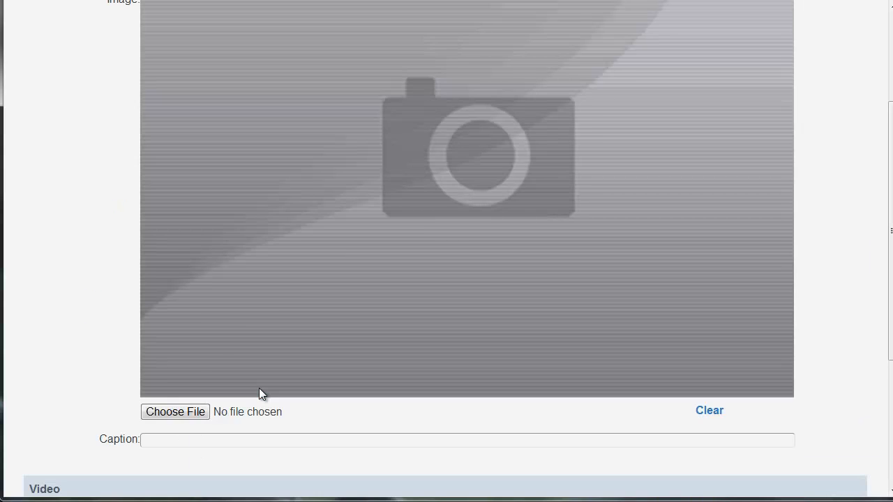
click(478, 53)
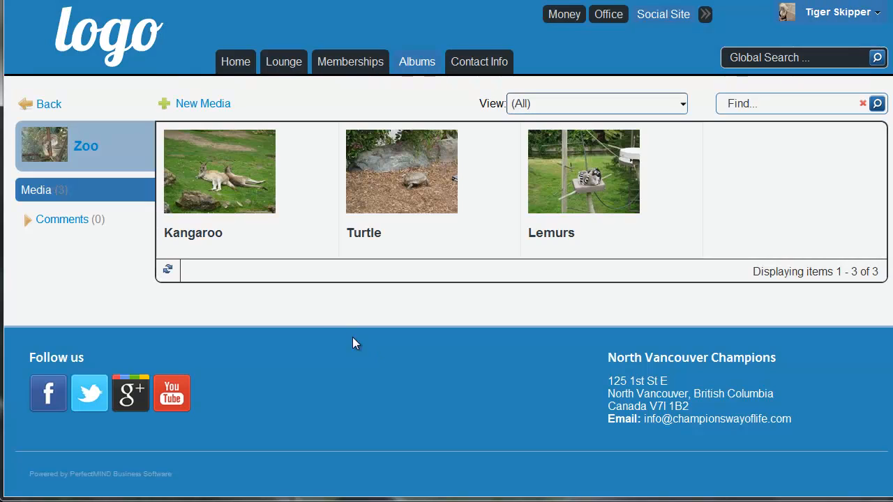
- View the Turtle and Lemurs photos, look at the additional sharing services for Lemurs, and return to the Zoo album
click(456, 214)
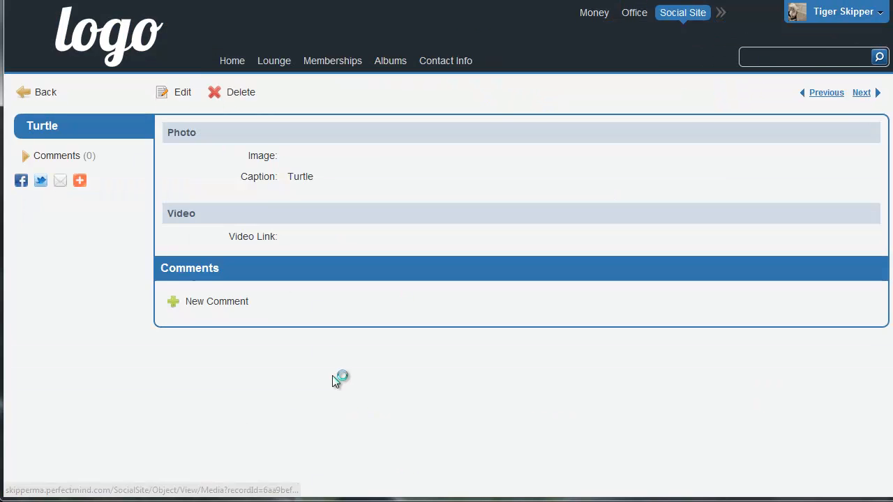
click(845, 98)
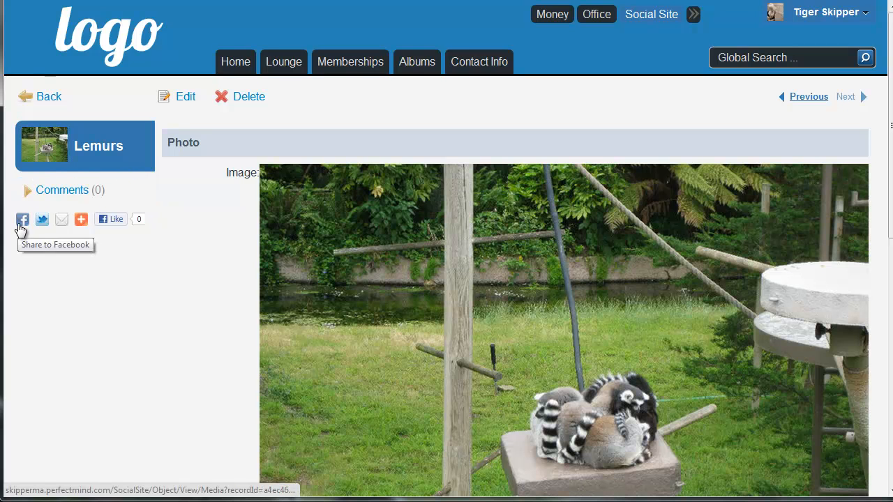
click(80, 219)
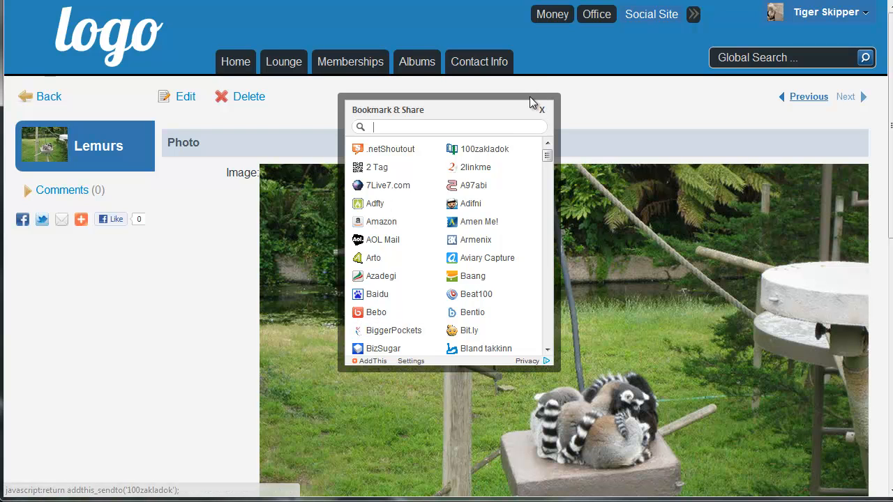
click(542, 111)
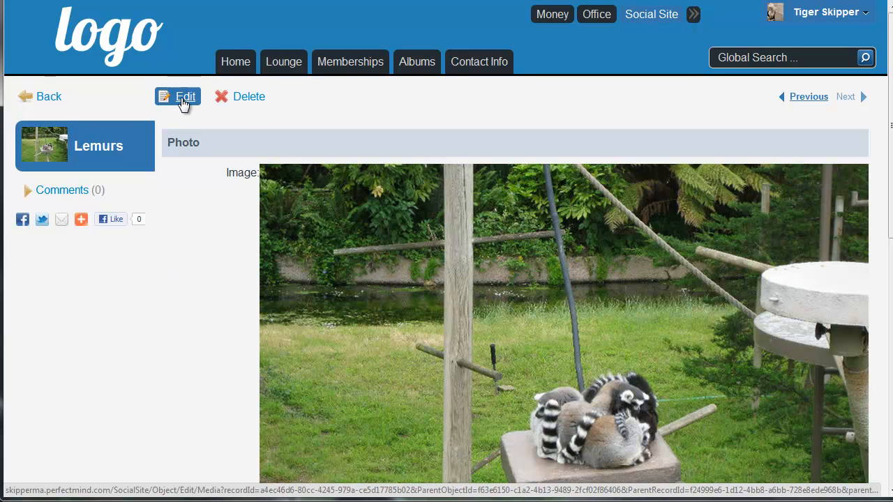
click(46, 96)
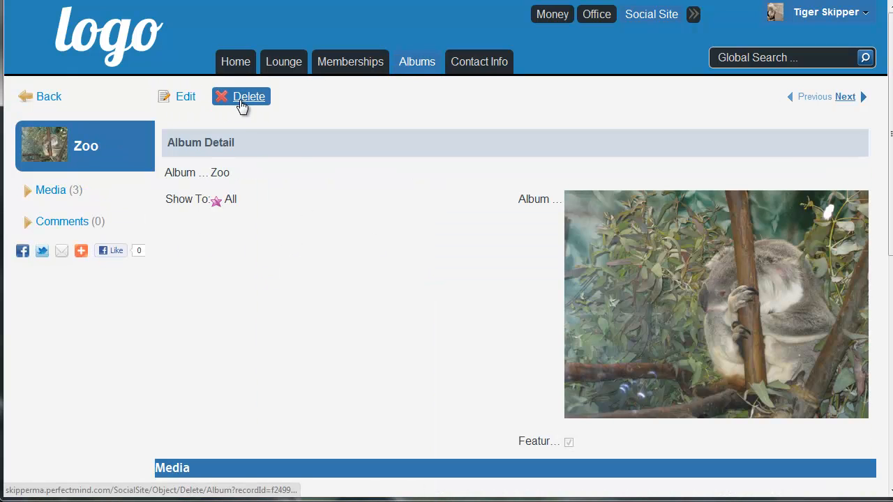
- View the Lounge posts and open the Facebook Sync setup in the SocialSite Lounge settings
click(296, 68)
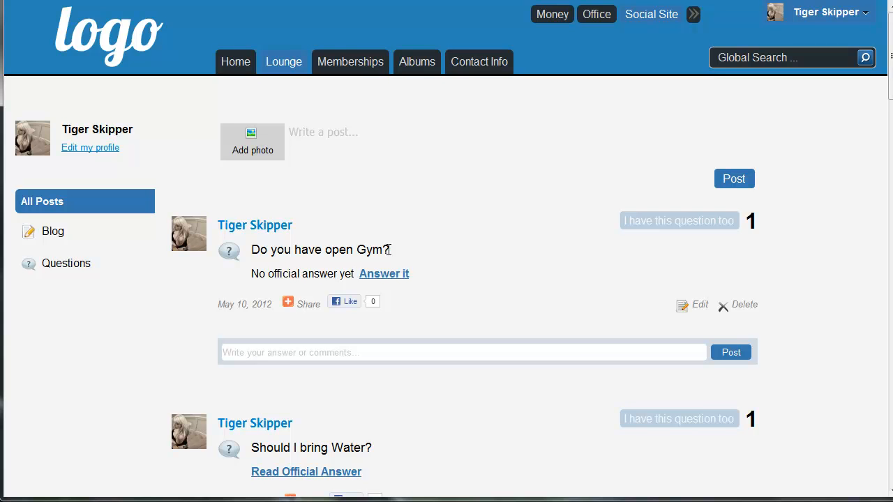
click(830, 29)
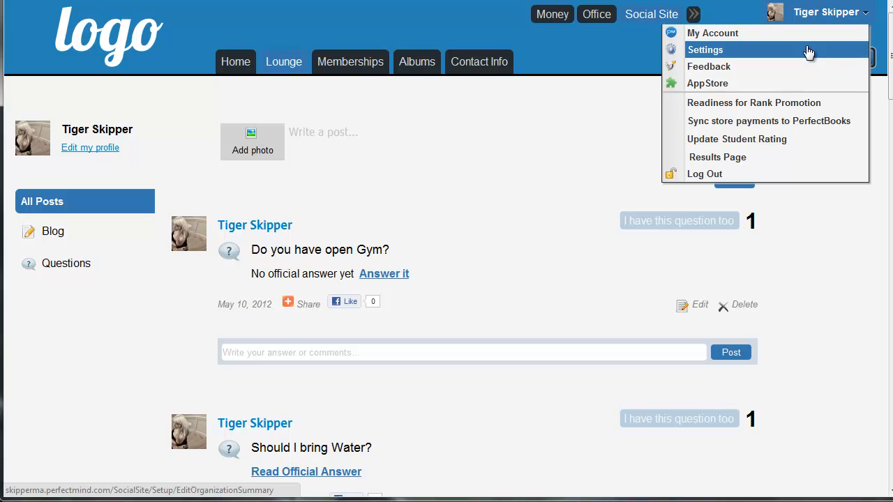
click(721, 55)
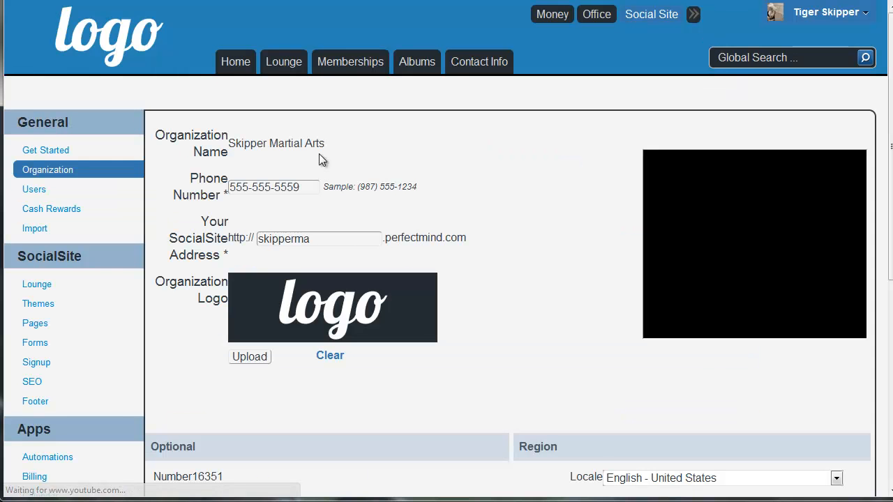
click(36, 286)
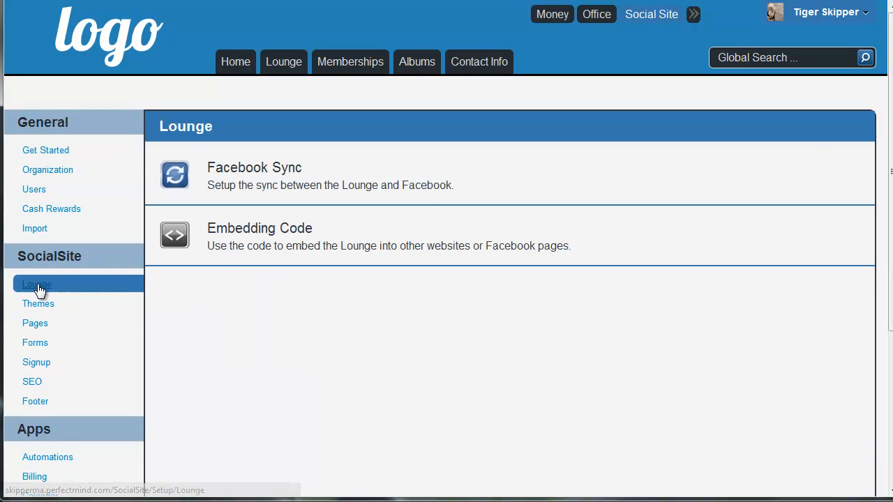
click(289, 191)
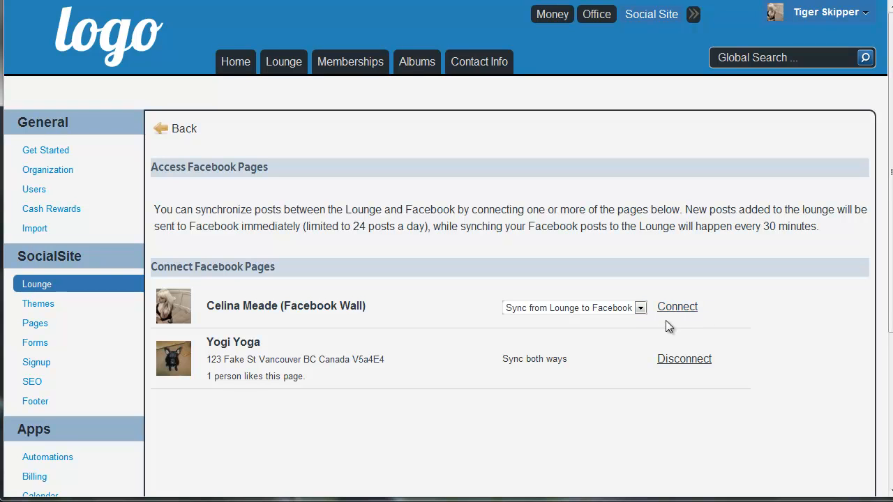
- Disconnect the Yogi Yoga Facebook page from the Lounge and set its sync direction to Sync both ways
click(704, 360)
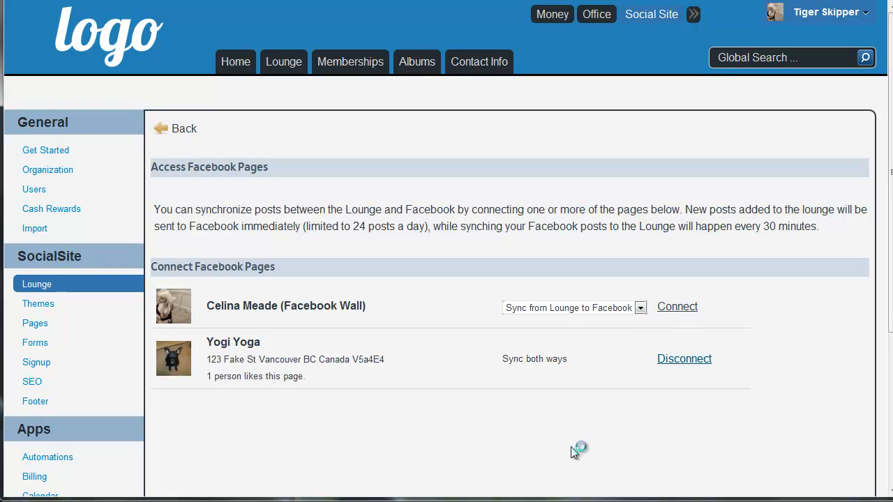
click(546, 309)
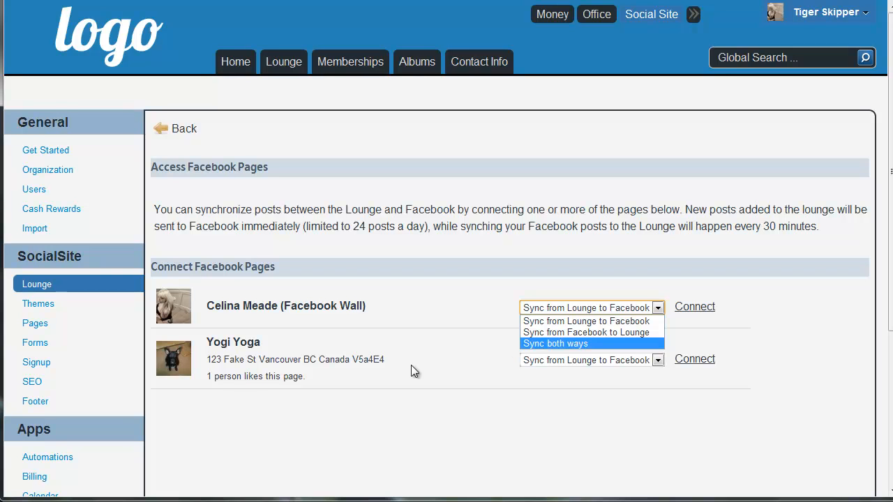
click(459, 396)
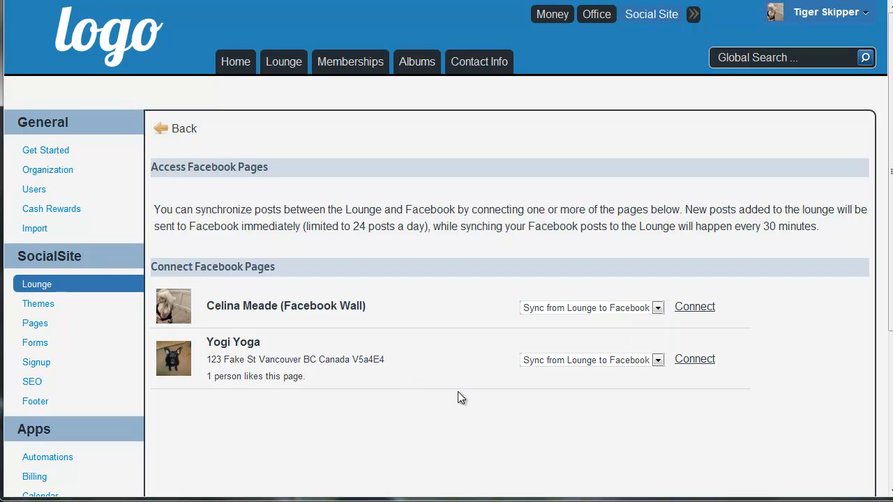
click(590, 359)
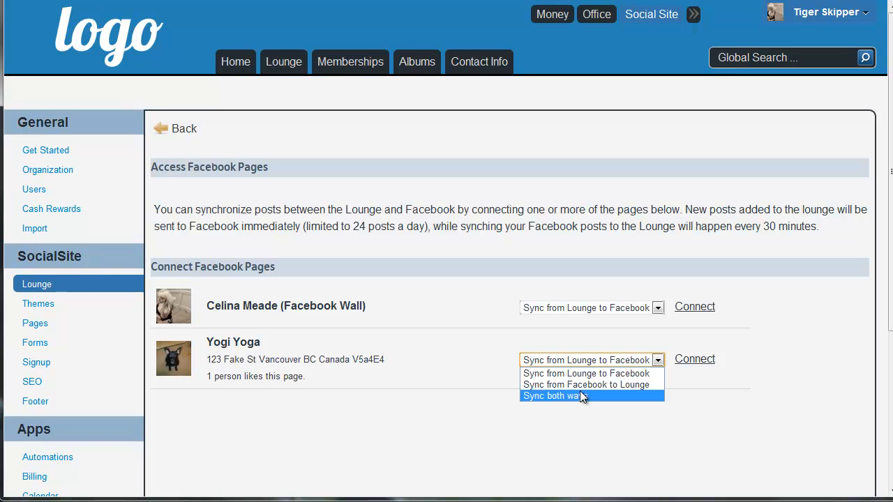
click(583, 396)
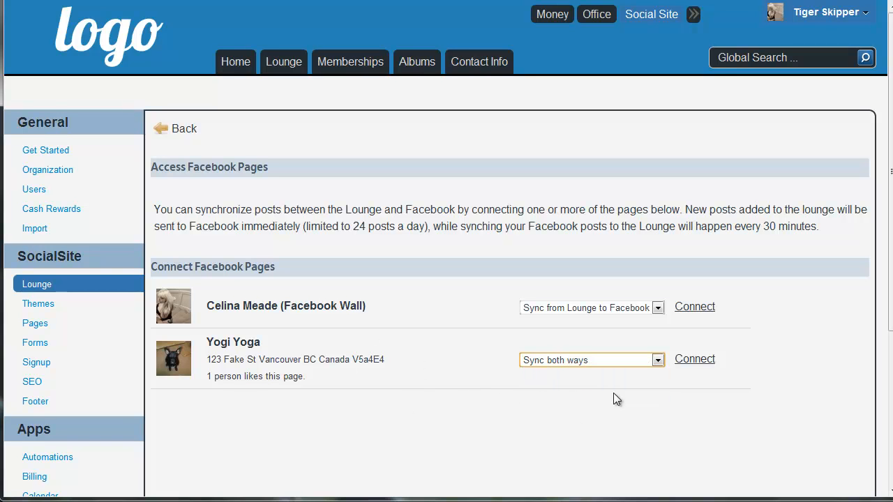
- Connect the Yogi Yoga Facebook page to the Lounge with Sync both ways and disconnect it again
click(694, 359)
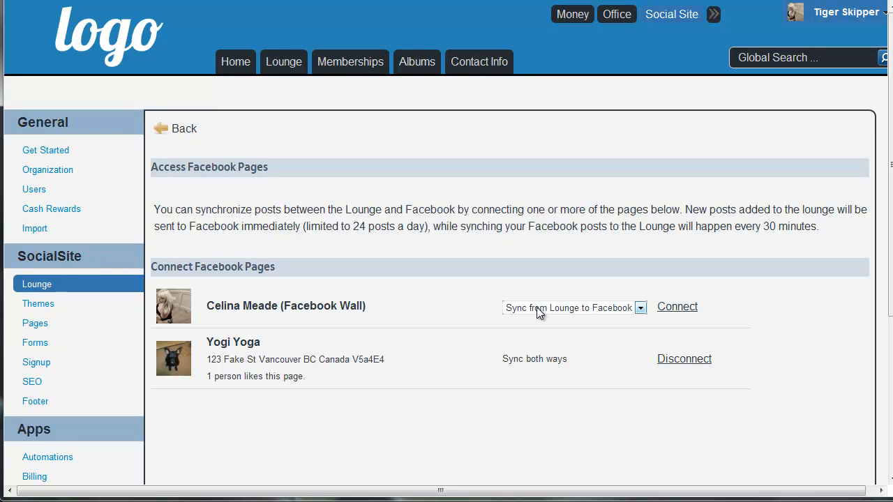
click(658, 360)
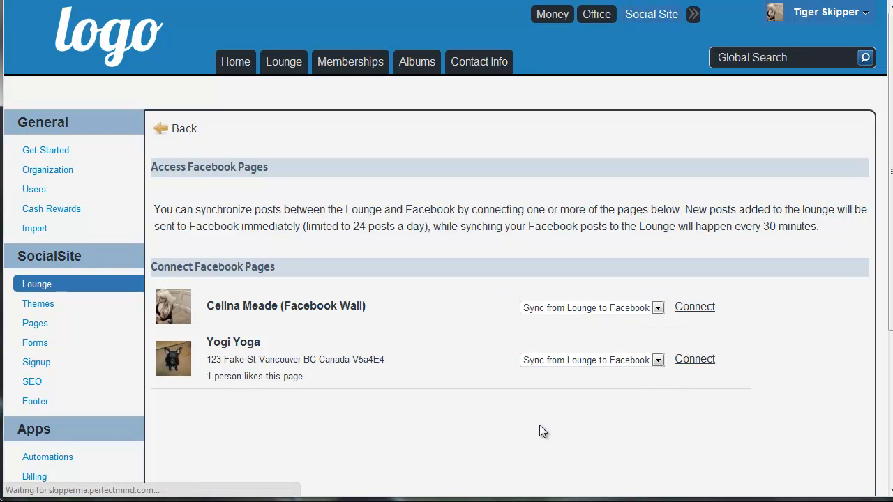
- Open the profile for editing from the Lounge, unlink its Facebook account, and sign out of the recognized Facebook login
click(279, 66)
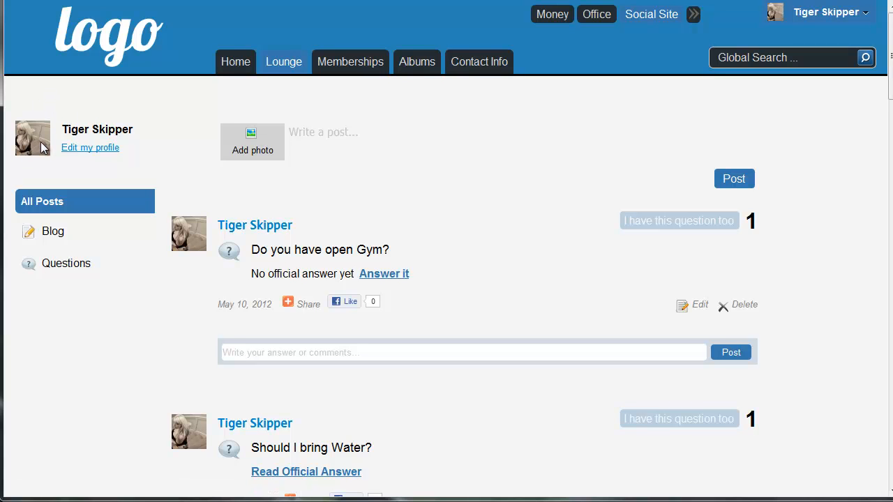
click(111, 149)
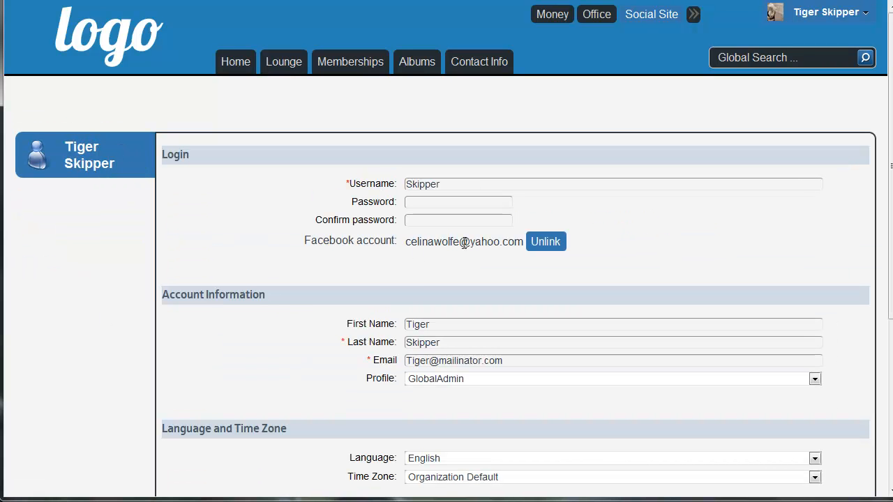
click(544, 243)
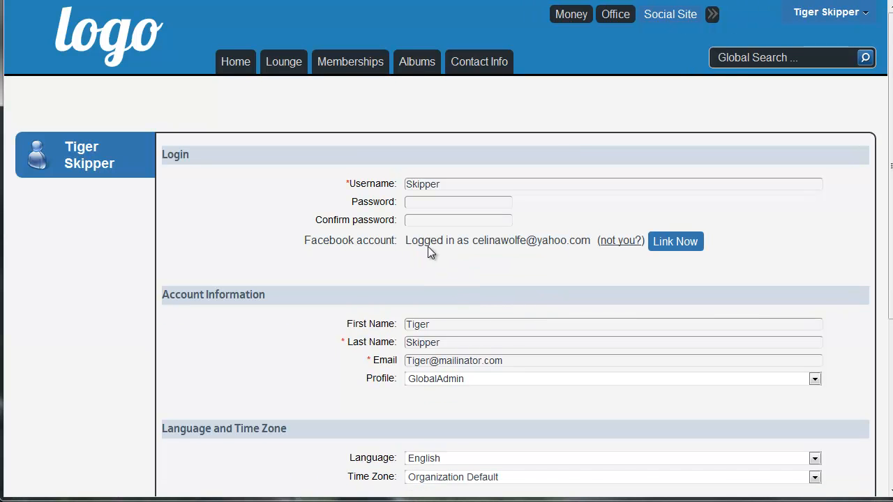
click(620, 241)
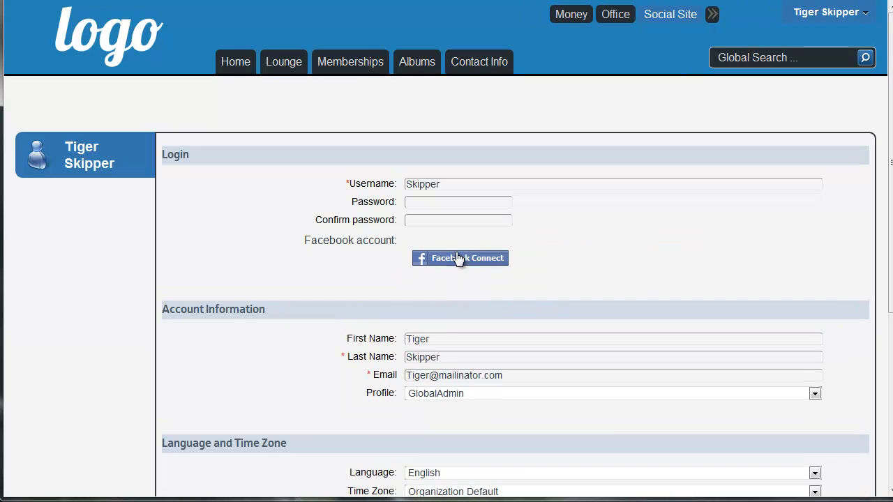
- Log in through Facebook Connect with the account's e-mail and password, and link that Facebook account to the profile
click(472, 267)
click(459, 265)
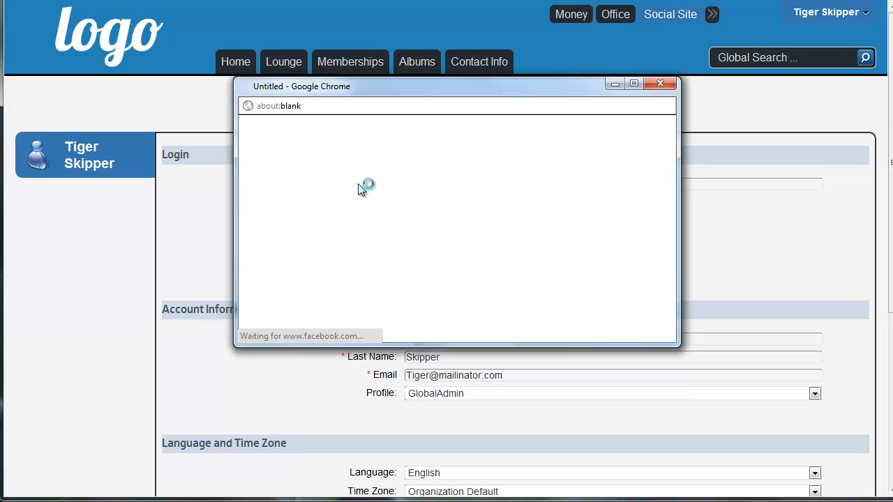
click(469, 187)
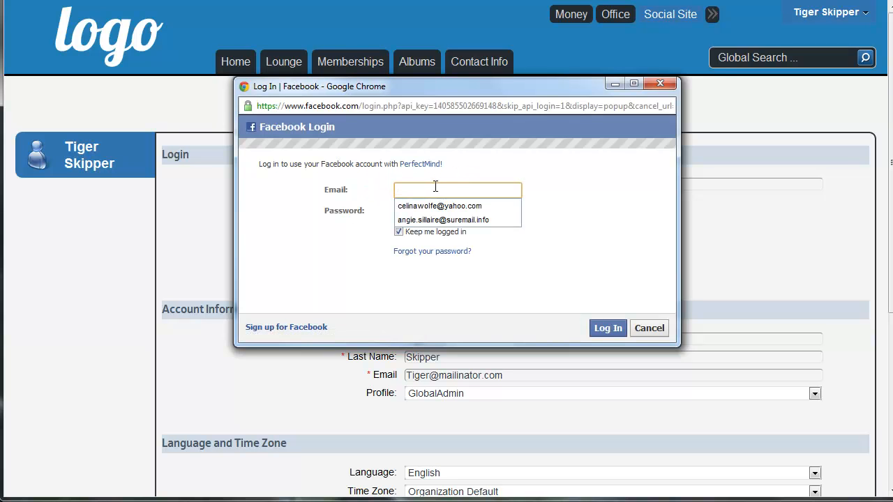
click(439, 206)
click(442, 211)
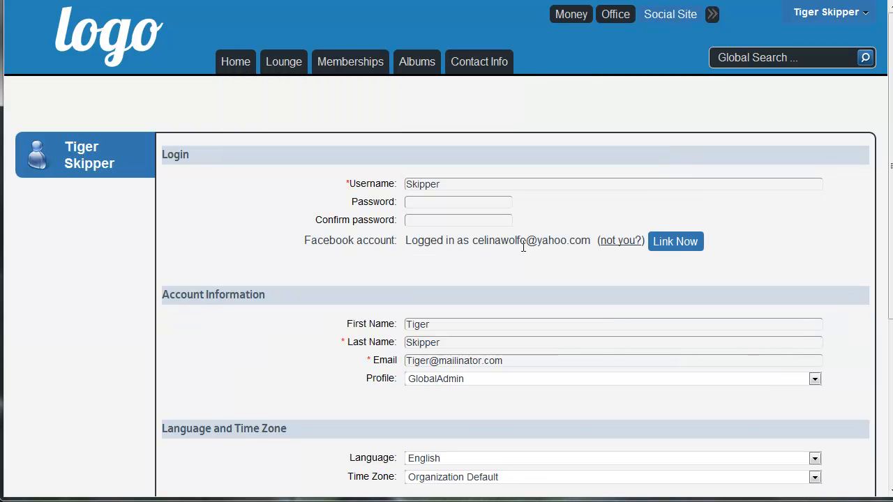
click(687, 250)
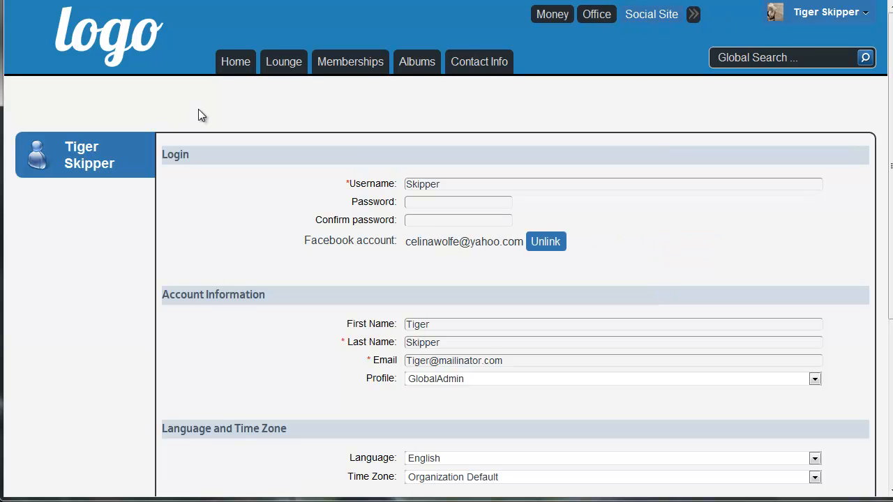
- Draft a Lounge post reading "sdfjsnfjkd" and check the file picker for its photo without attaching a file
click(300, 68)
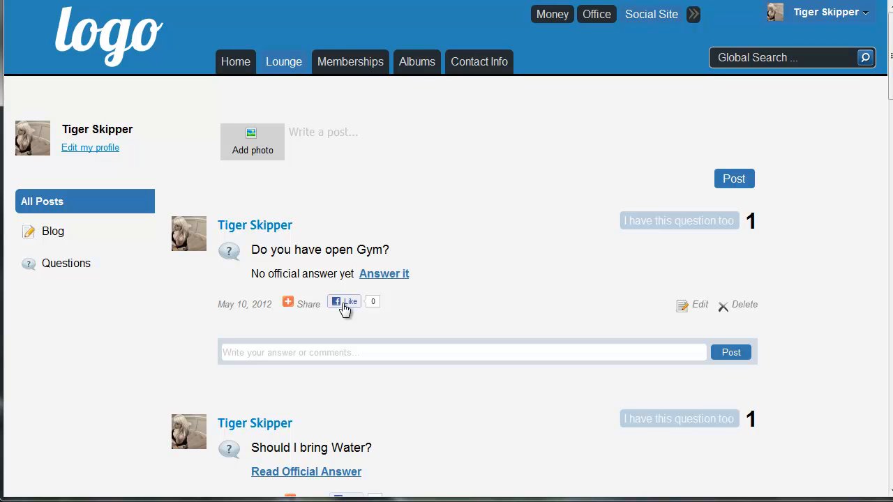
click(293, 133)
text(sdfjsnfjkd)
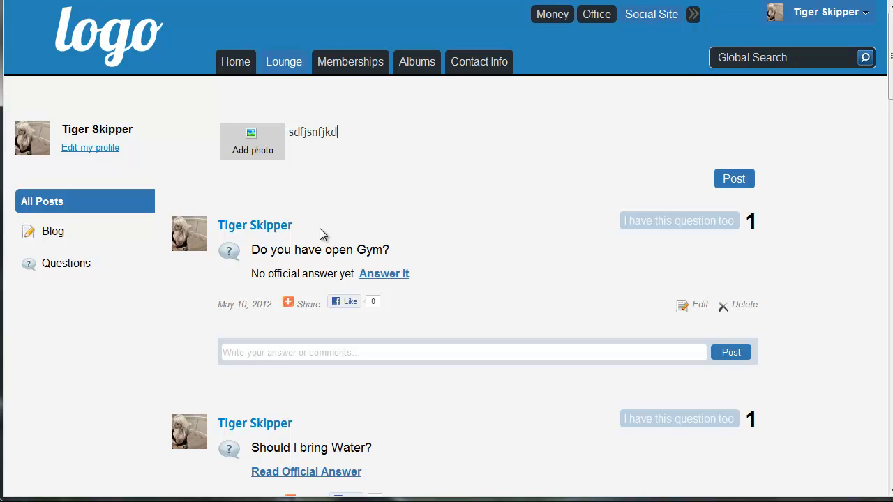
click(263, 144)
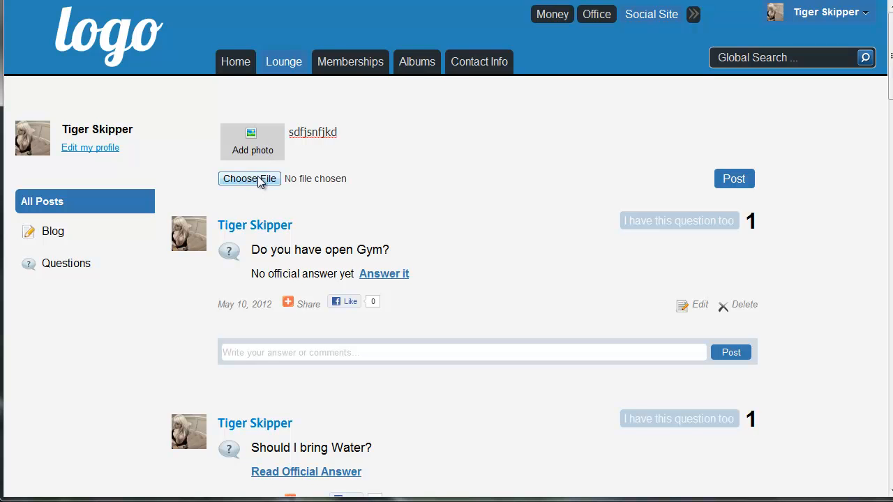
click(258, 180)
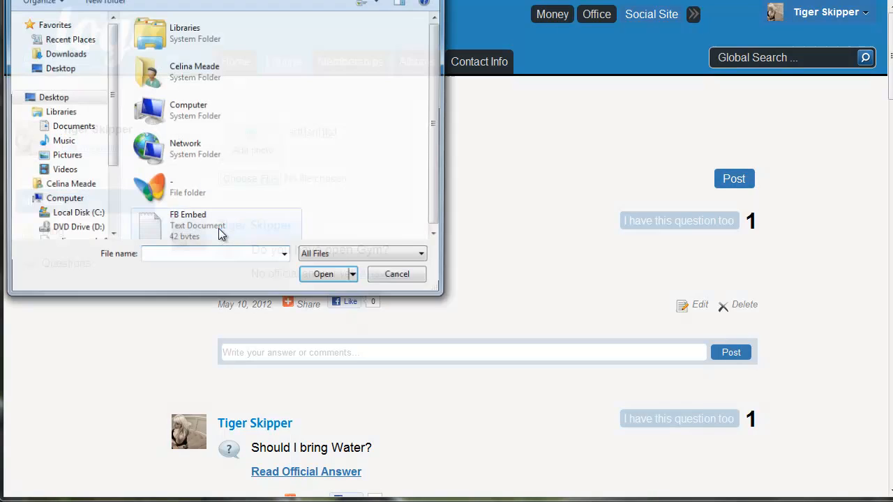
click(403, 281)
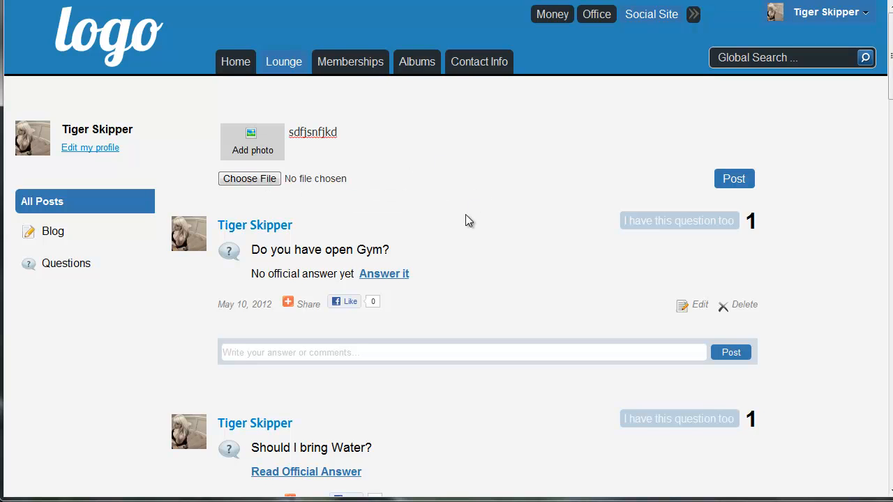
- Start a Lounge blog post titled "Open House" with the short description "June 2nd 9-5"
click(60, 235)
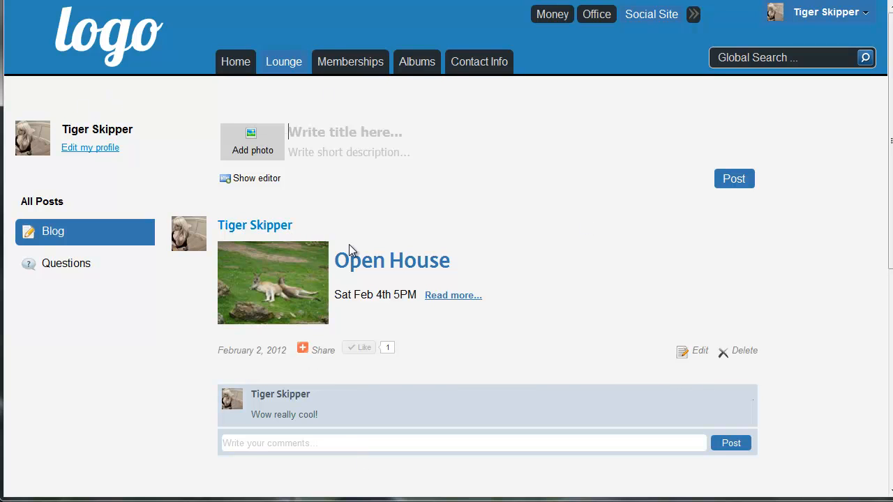
text(Open Ho)
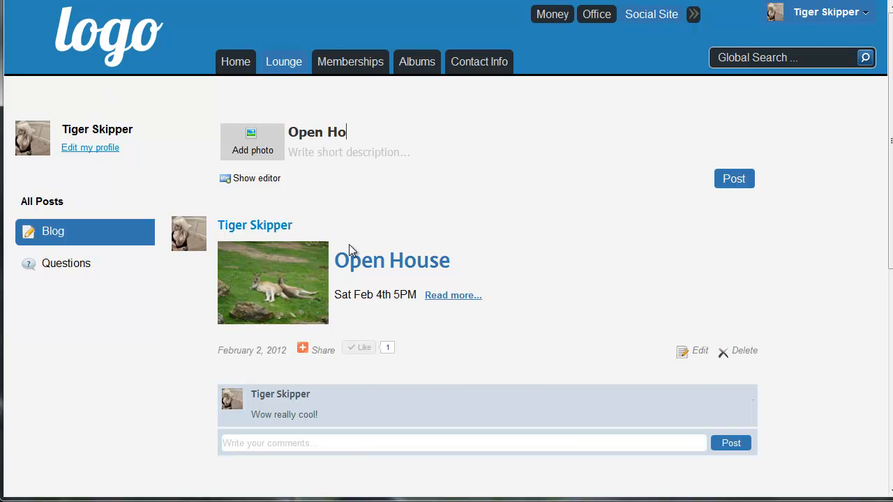
text(use)
click(362, 158)
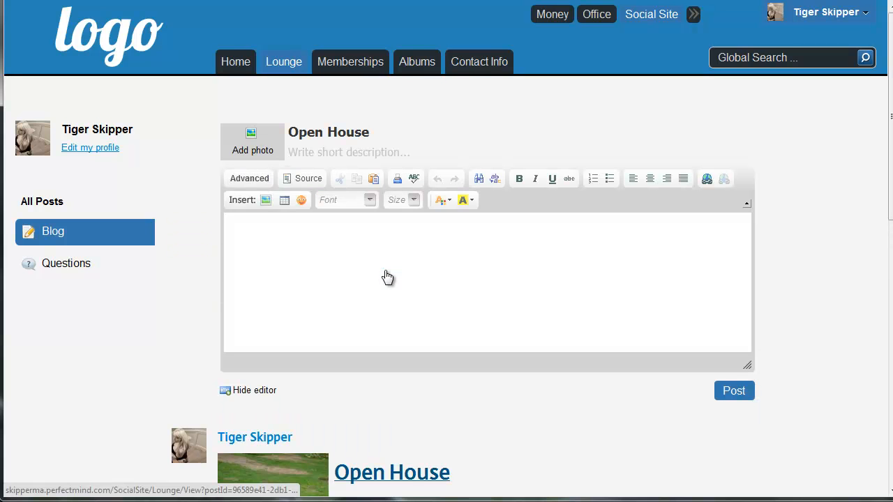
text(May)
key(BackSpace)
key(BackSpace)
key(BackSpace)
key(BackSpace)
text(June )
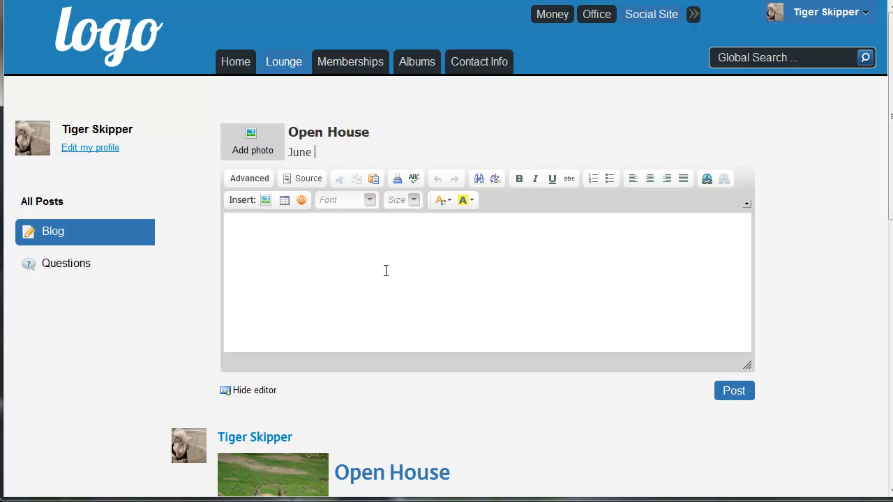
text(2nd 9-5)
- Look at the photo file picker for the blog post and cancel it without choosing a file
click(264, 156)
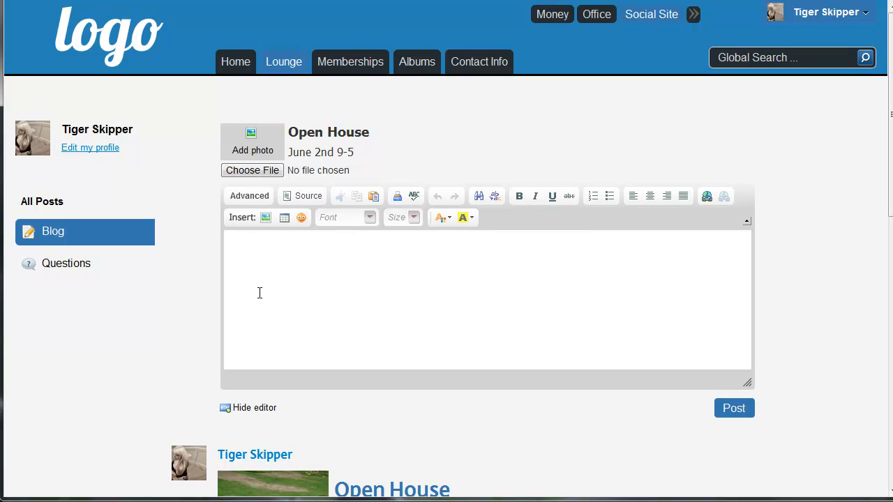
click(272, 172)
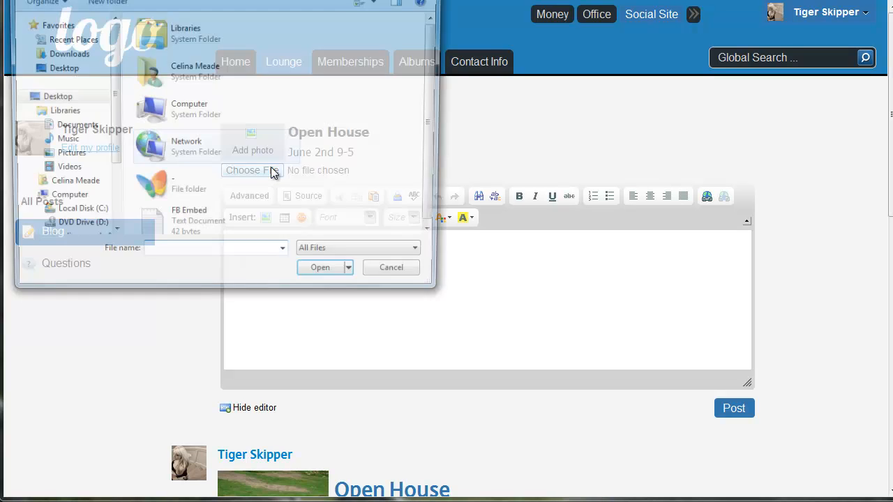
click(394, 271)
- Write the blog post's body as two lines, "jngvsdljgnsdlgkm" and "sldkgmsldkg sl"
click(283, 292)
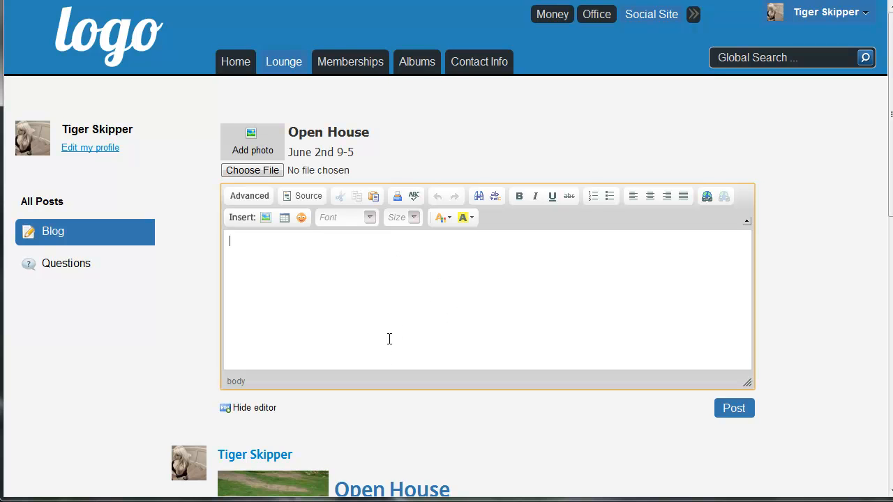
text(jngvsdljgnsdlgkm )
text(sldkgmsldkg sl)
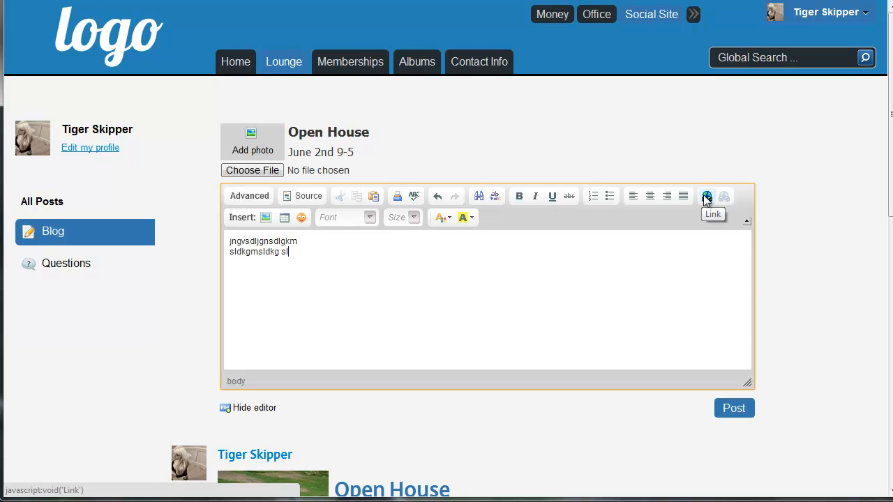
- Look at the link settings for the first body line and cancel without adding a link
drag(347, 242, 216, 233)
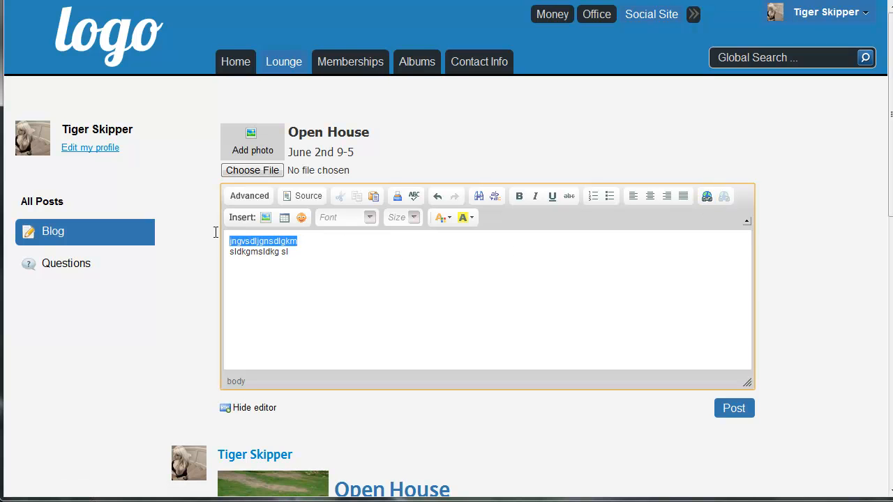
click(707, 197)
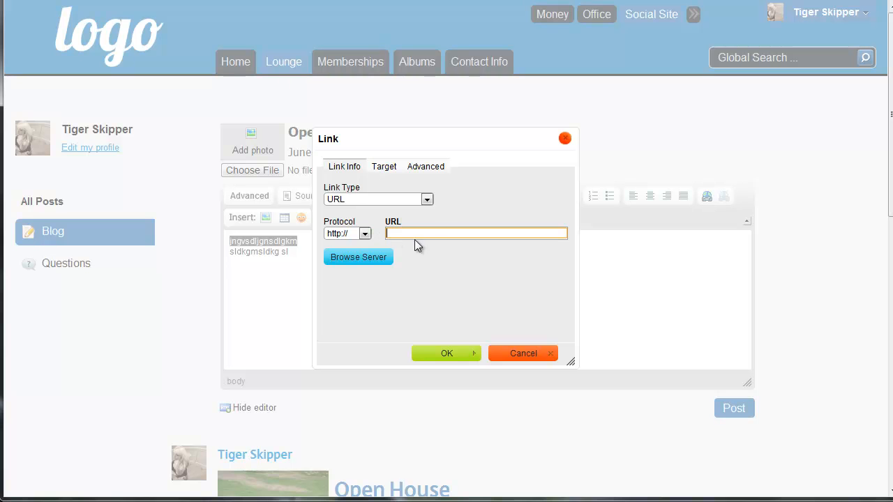
click(492, 352)
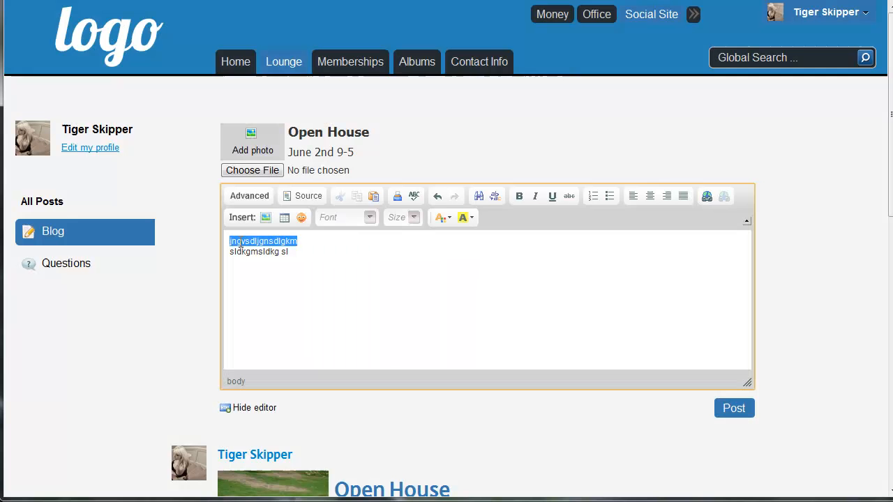
- Open the image properties for the post body, browse the shared images, and look at the upload option without uploading a file
click(244, 219)
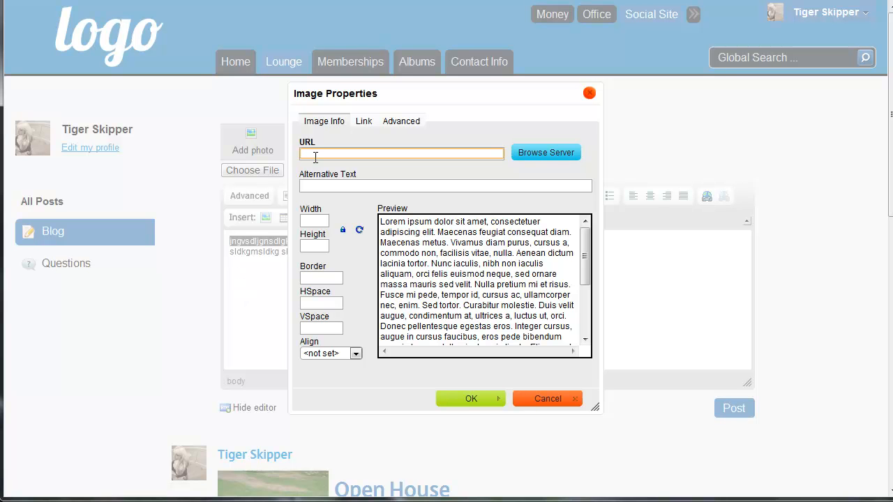
click(540, 155)
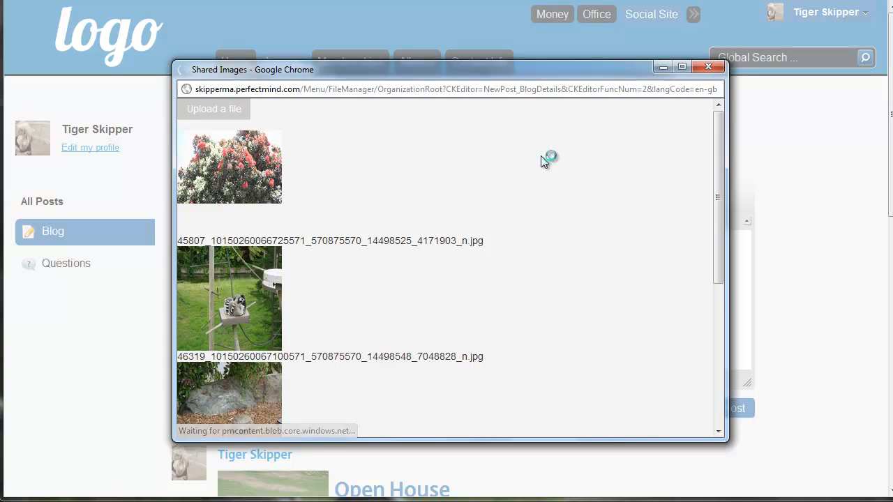
scroll(300, 300, down, 5)
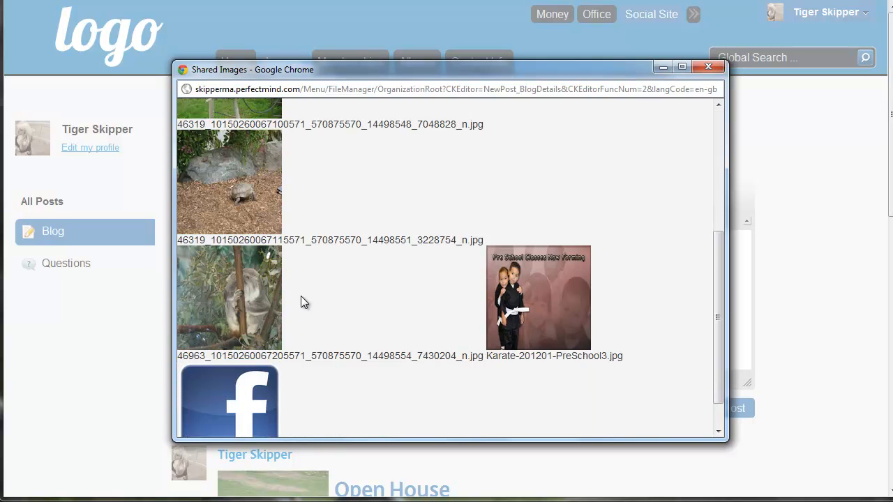
scroll(302, 374, up, 5)
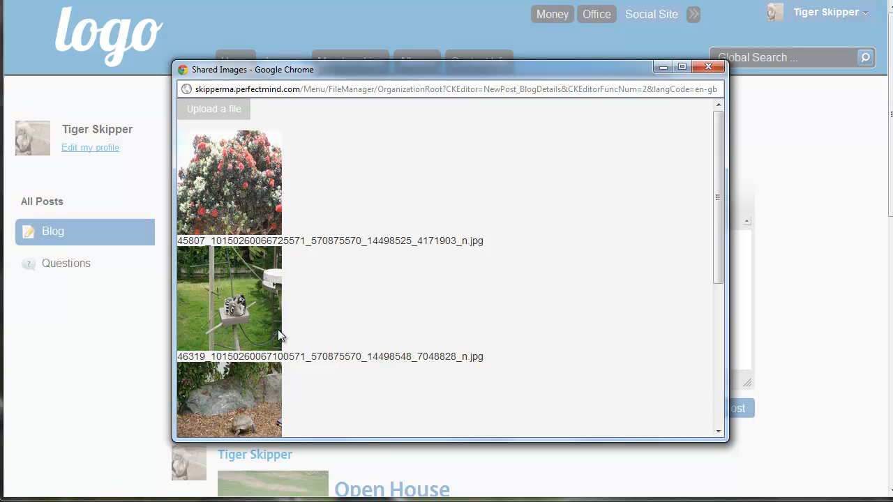
click(194, 105)
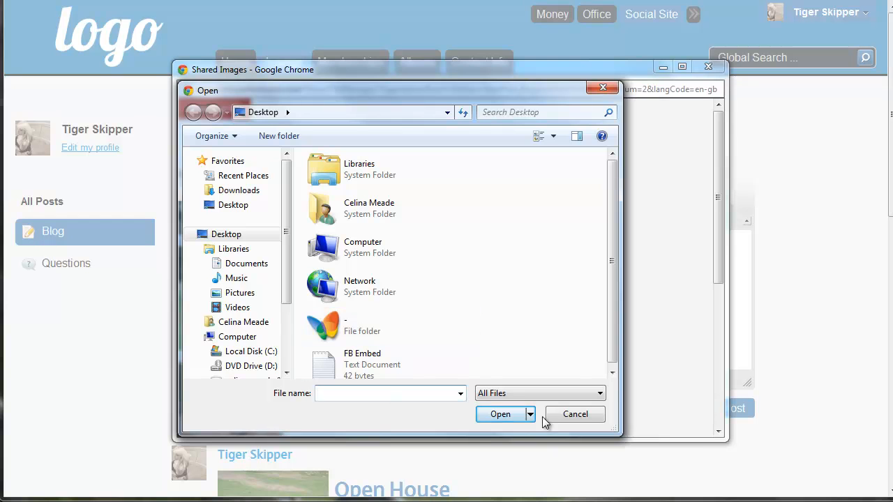
click(575, 414)
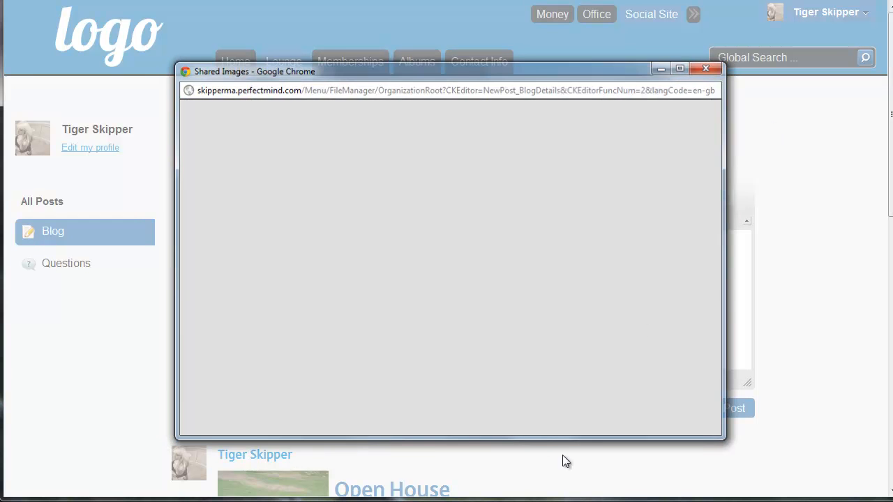
click(565, 461)
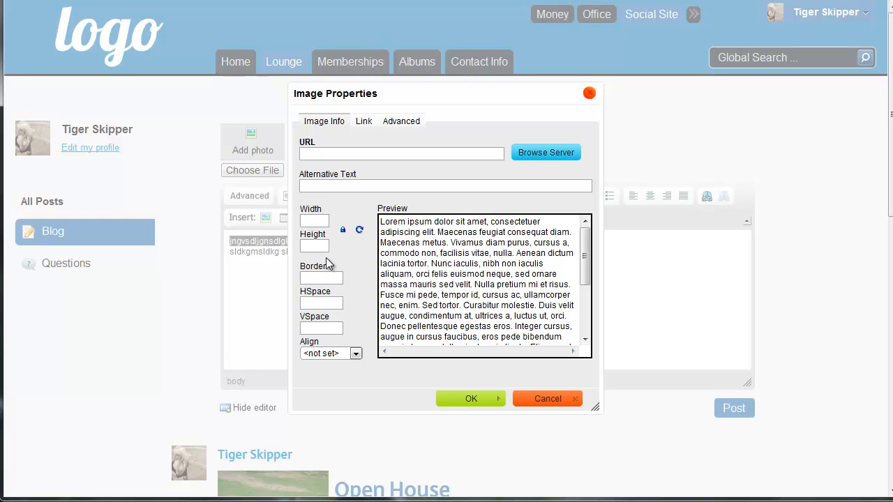
- Insert the lemur photo from the shared images in place of the first body line and check it in the editor
click(314, 277)
click(316, 302)
click(318, 329)
click(545, 152)
click(236, 281)
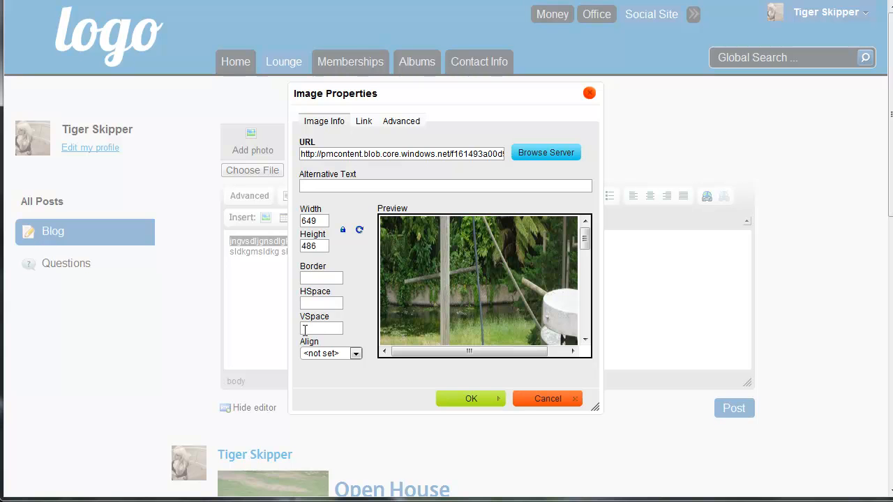
click(468, 399)
click(598, 309)
scroll(357, 288, down, 5)
scroll(351, 297, up, 3)
scroll(347, 308, down, 2)
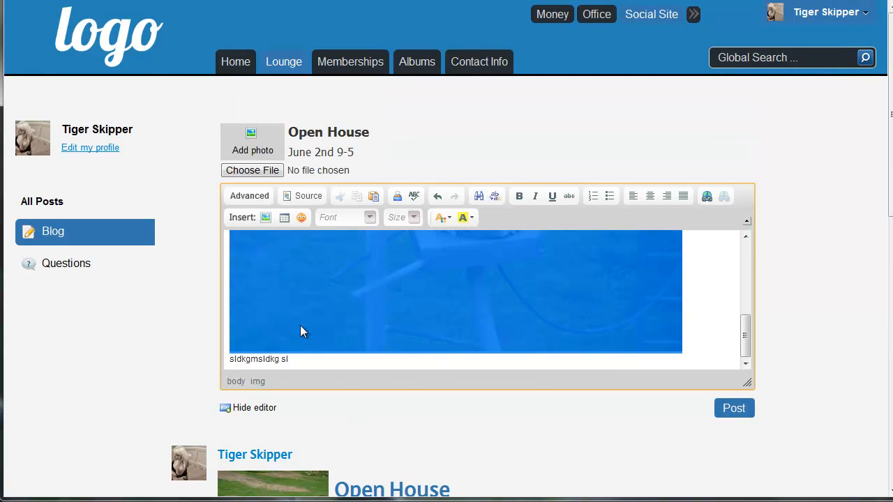
- Open the lemur image's properties in the post body and set its width to 300, keeping the ratio locked
right_click(322, 281)
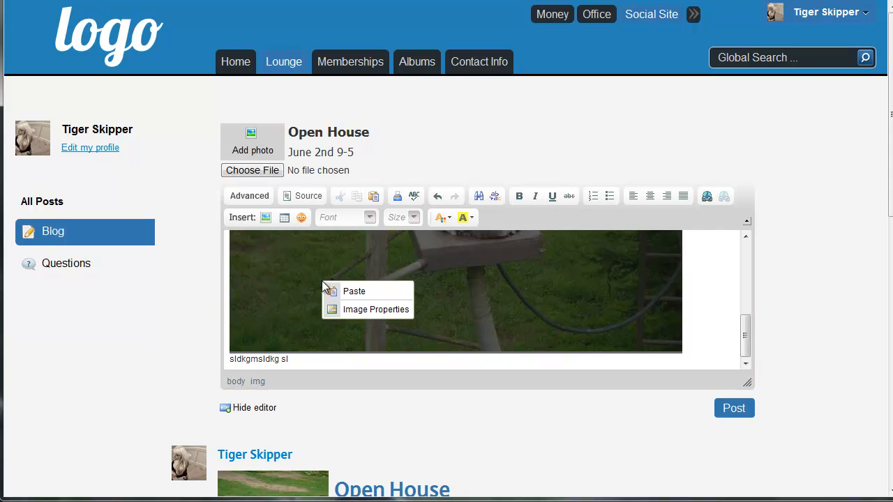
click(356, 310)
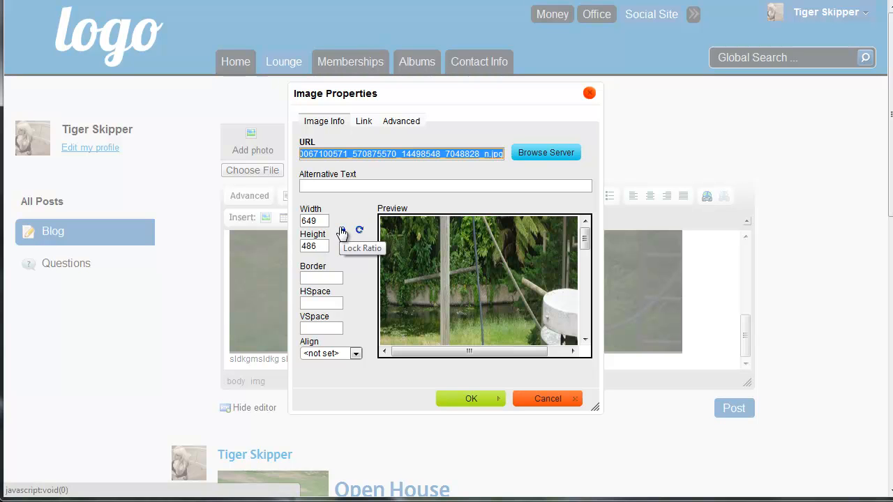
double_click(318, 220)
text(300)
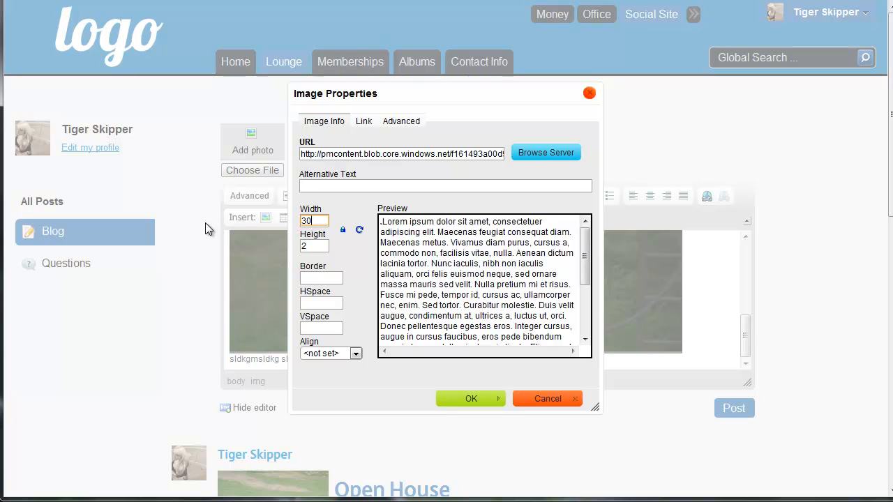
- Give the lemur image a horizontal space of 15 and Left alignment, and apply the image properties
click(342, 304)
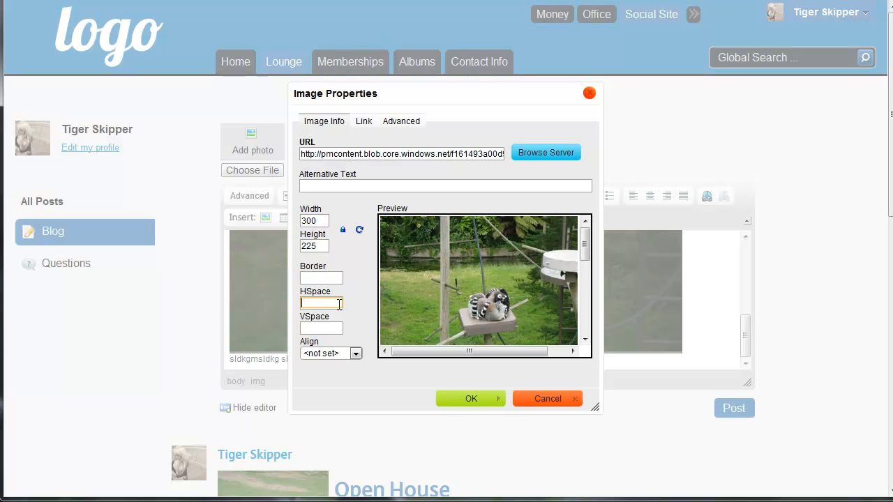
text(15)
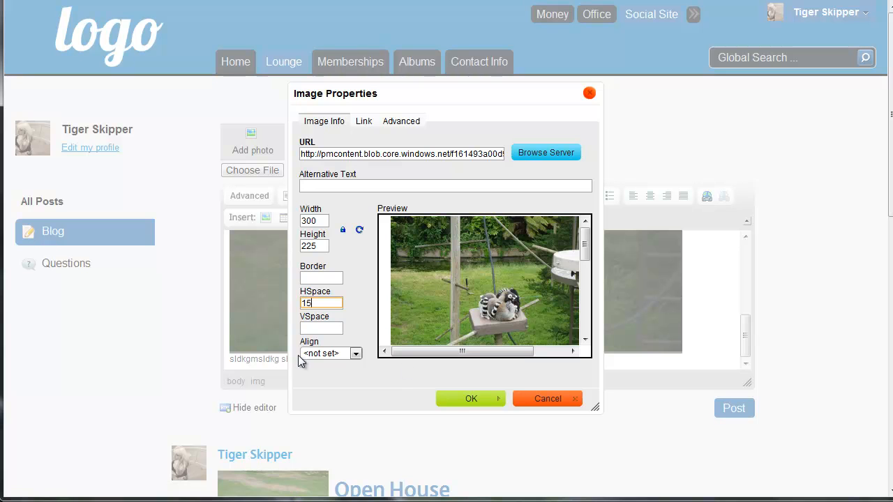
click(328, 354)
click(320, 375)
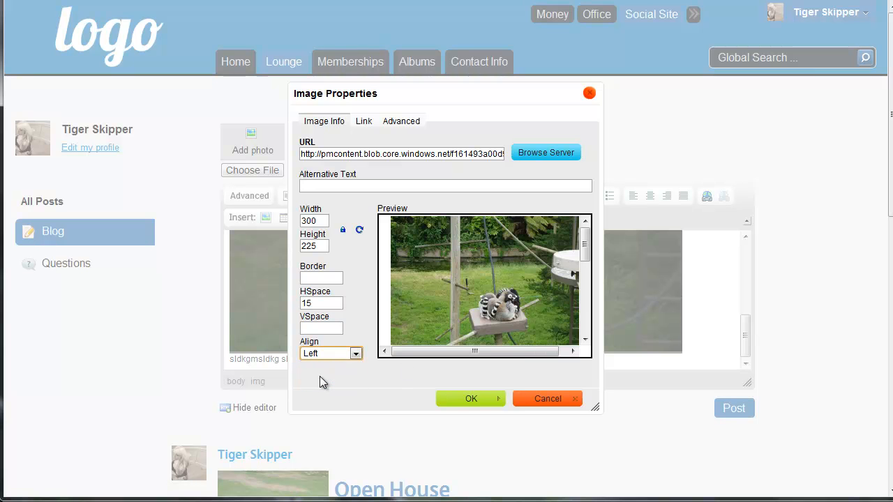
click(463, 400)
click(472, 299)
scroll(446, 279, up, 1)
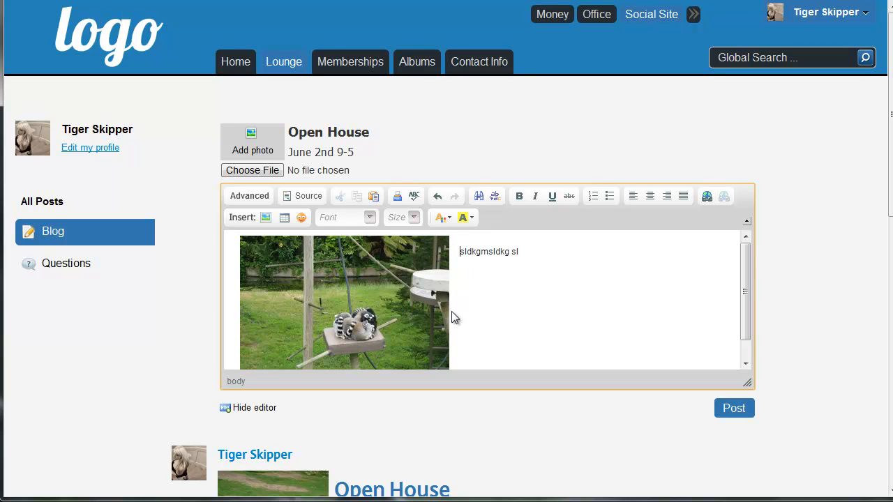
- Add the lines "df", a blank line, "sdf", "sd", "f" and "sd" below the existing text beside the image
key(Return)
text(df)
key(Return)
key(Return)
text(sdf)
key(Return)
text(sd)
key(Return)
text(f)
key(Return)
text(sd)
scroll(382, 321, down, 2)
scroll(408, 303, up, 2)
- Look at the post's HTML source, and view the advanced editing tools in the maximized editor before restoring its size
click(296, 197)
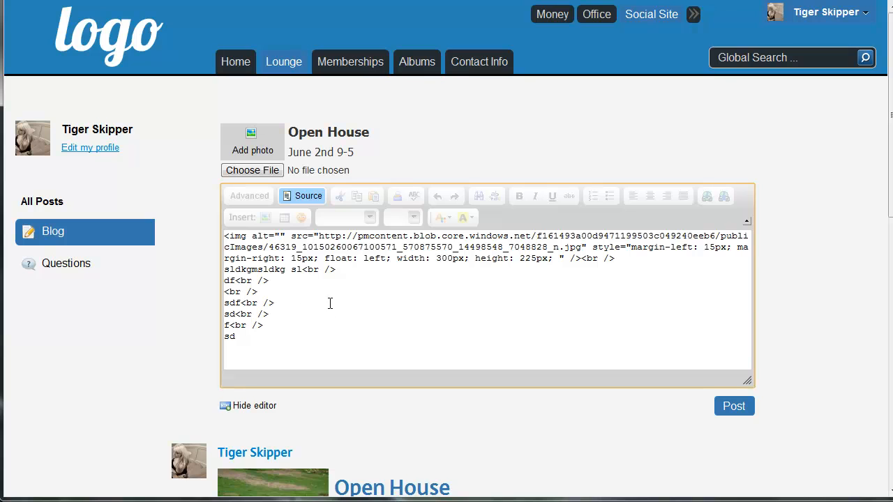
click(305, 199)
click(248, 196)
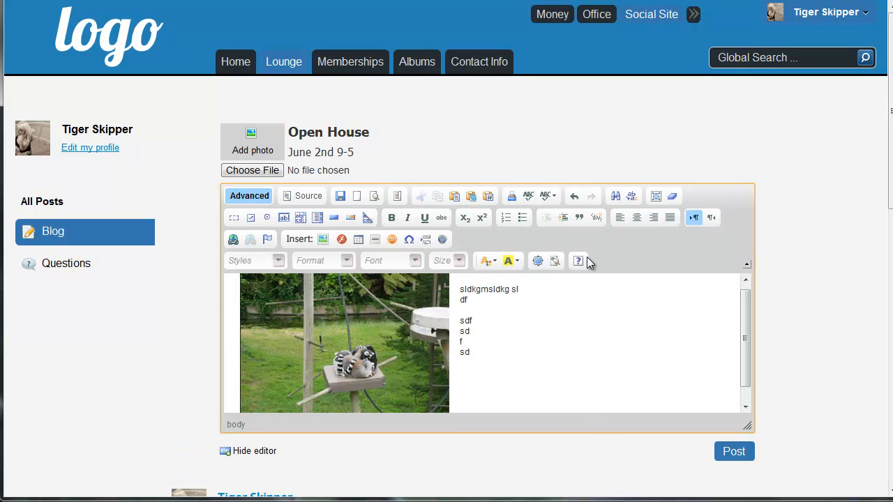
click(540, 271)
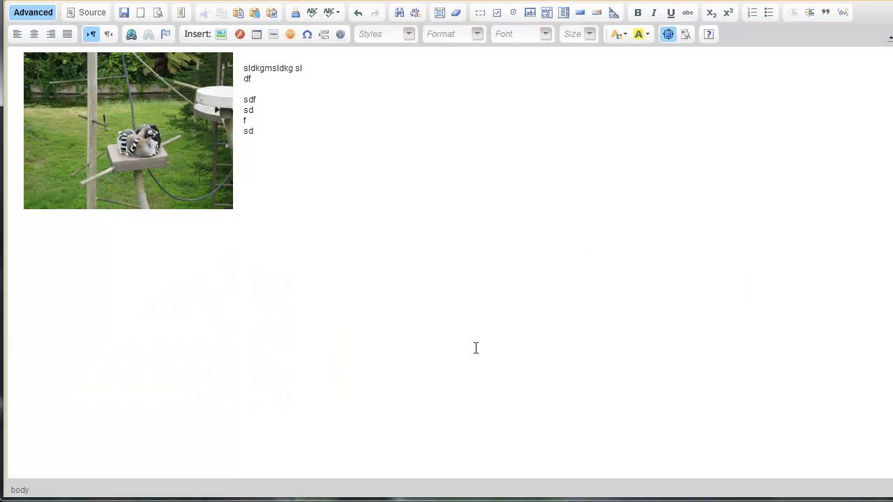
click(668, 34)
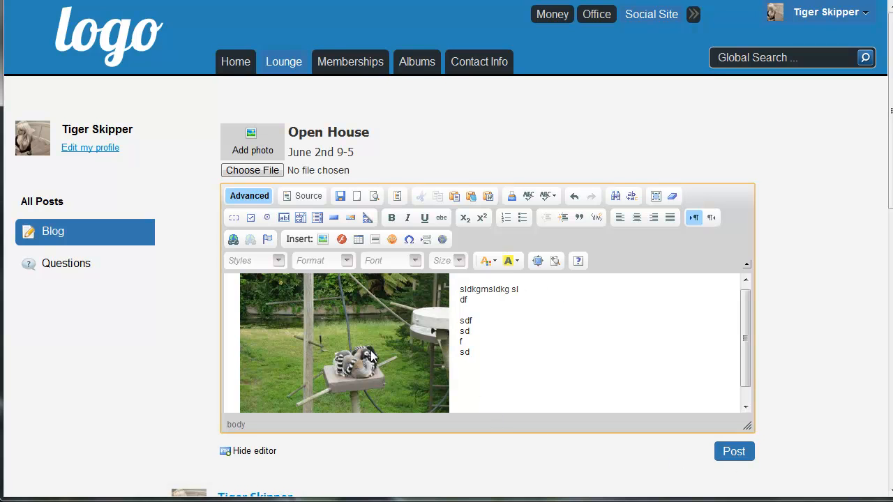
- Open the blog post "Take a look at how our SocialSite will improve your experience" and look through its contents
scroll(286, 376, down, 3)
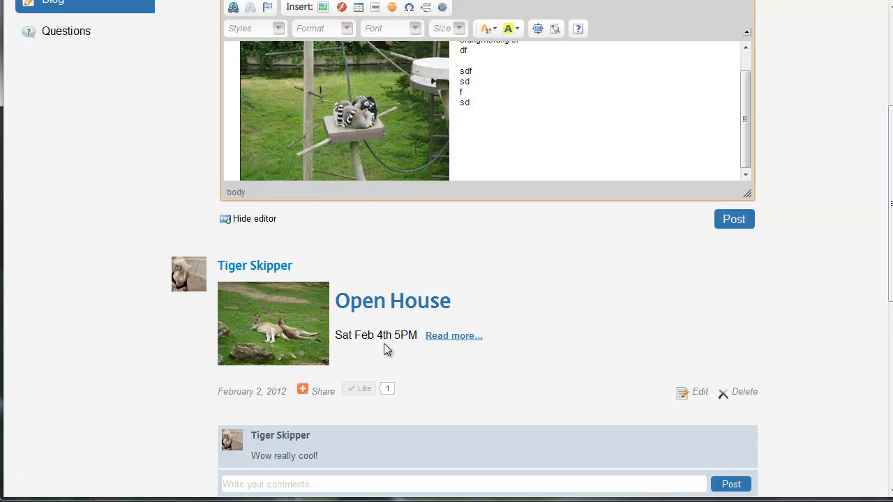
scroll(461, 380, down, 5)
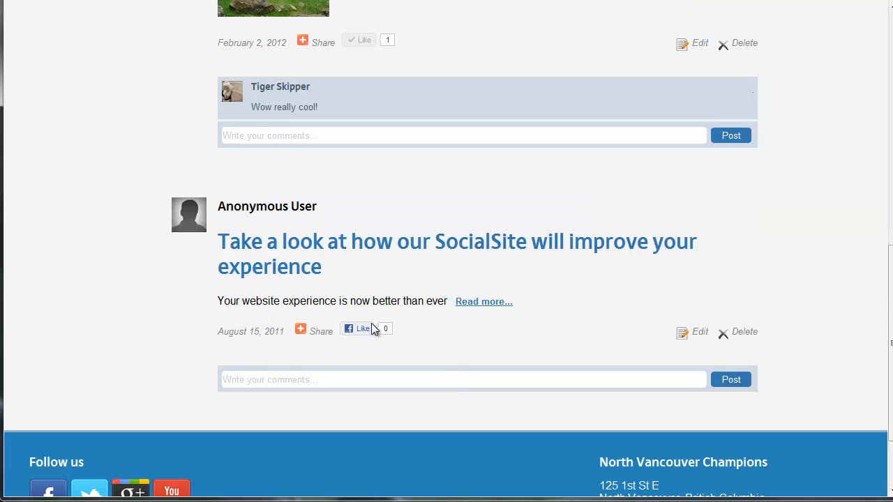
click(296, 255)
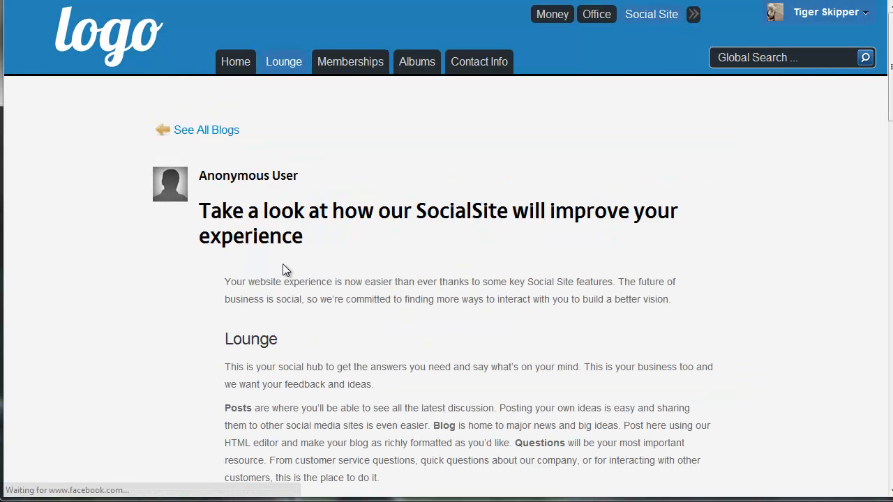
scroll(528, 244, down, 12)
scroll(528, 248, down, 8)
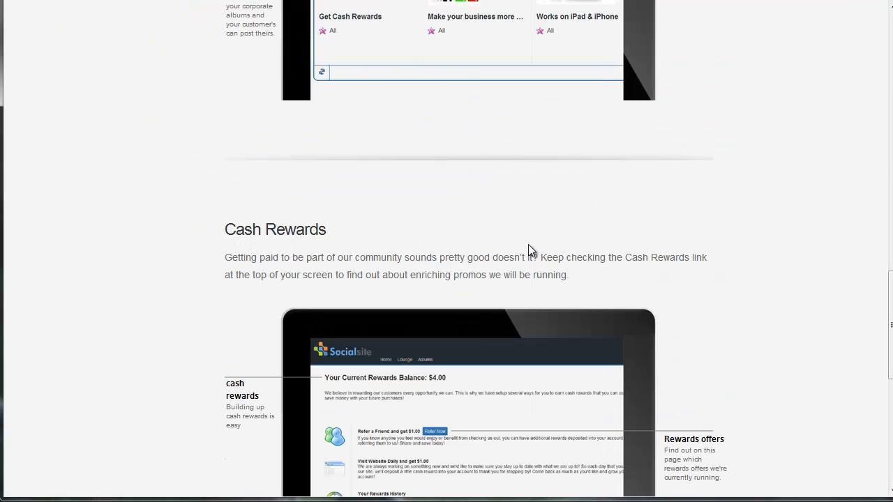
scroll(528, 249, up, 10)
scroll(426, 315, up, 10)
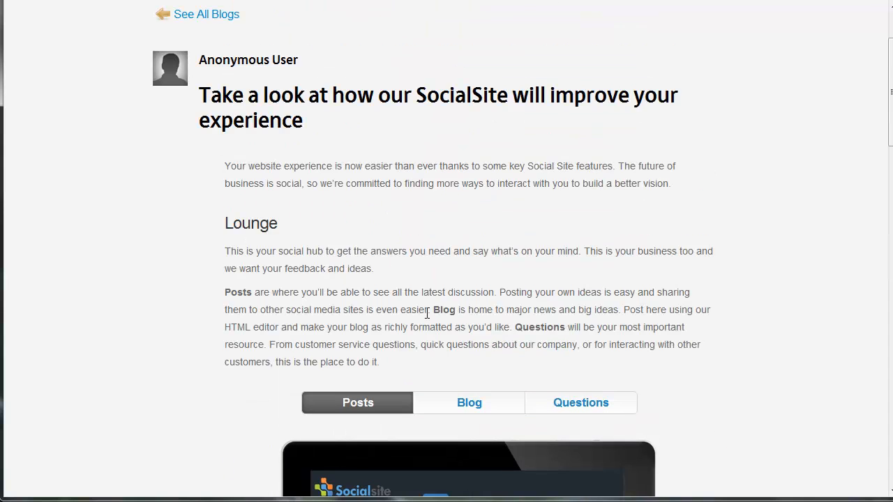
scroll(410, 308, up, 2)
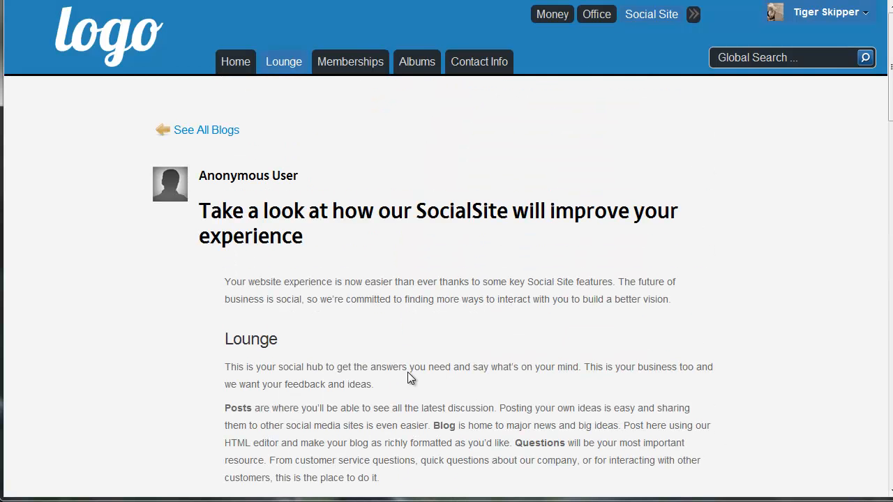
- View the Blog and Questions previews in the post's Lounge section and return to the list of all blogs
scroll(484, 215, down, 4)
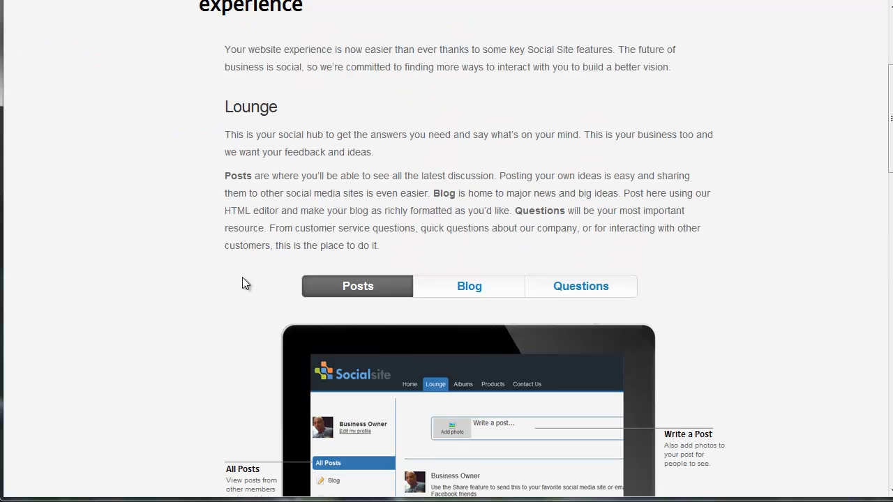
click(473, 281)
click(572, 284)
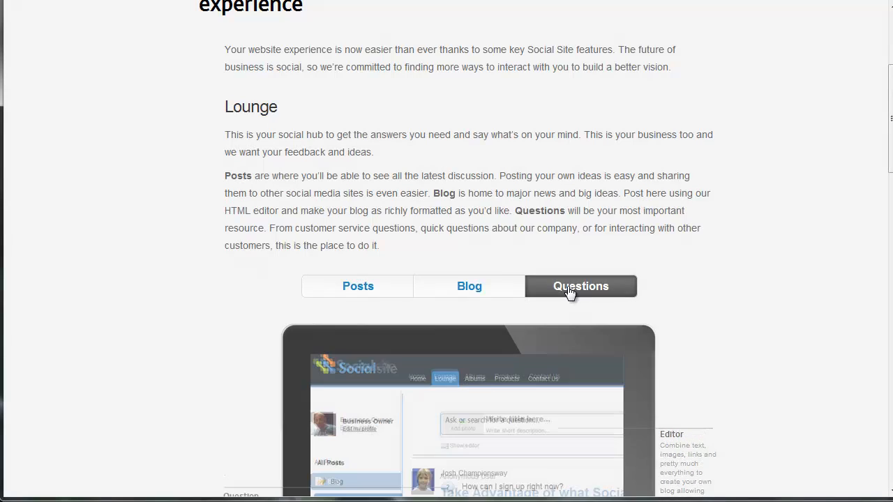
scroll(480, 269, up, 3)
click(206, 131)
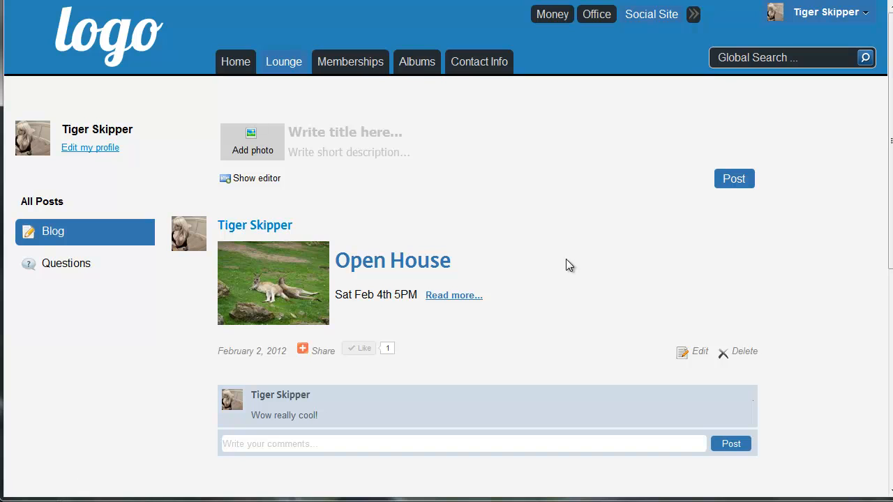
- Search the Lounge's Questions for "hour", view "What are your hours of operation?" and return to all questions
click(90, 271)
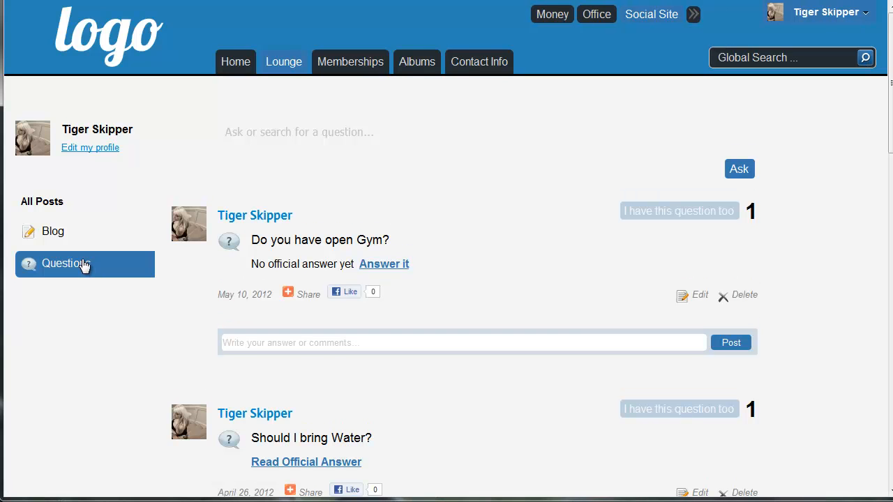
scroll(498, 296, down, 2)
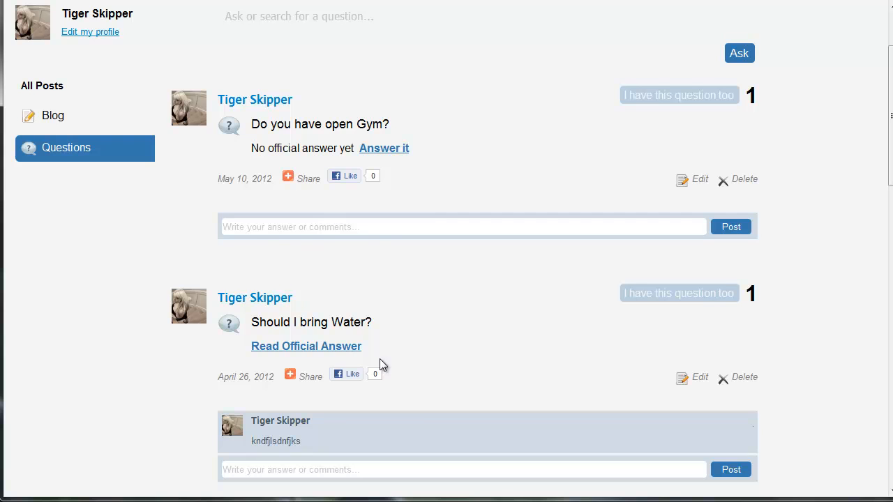
scroll(583, 362, up, 2)
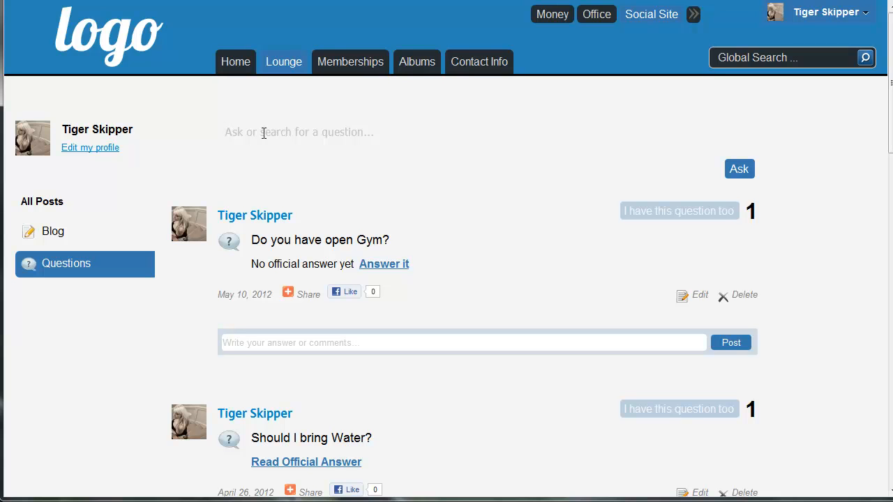
text(hour)
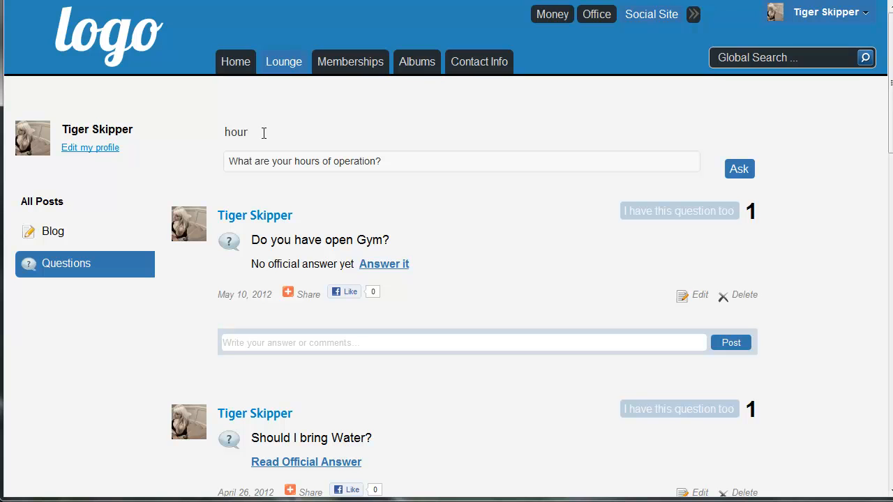
click(335, 165)
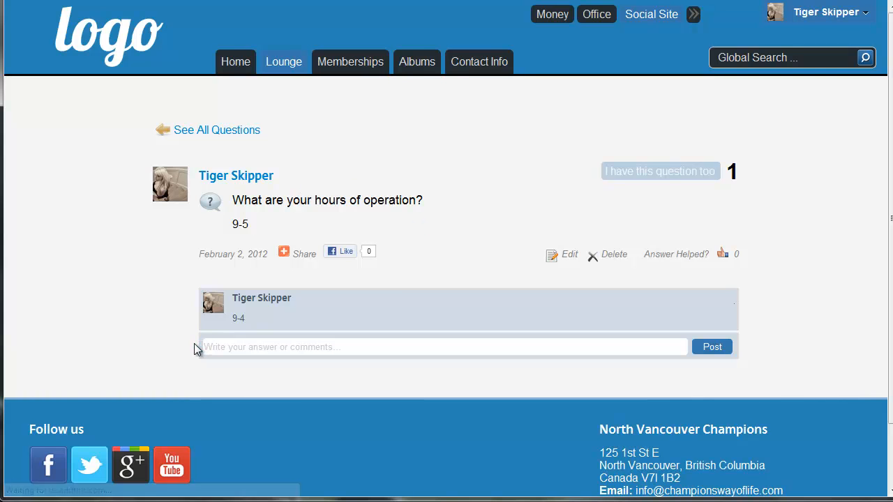
click(202, 131)
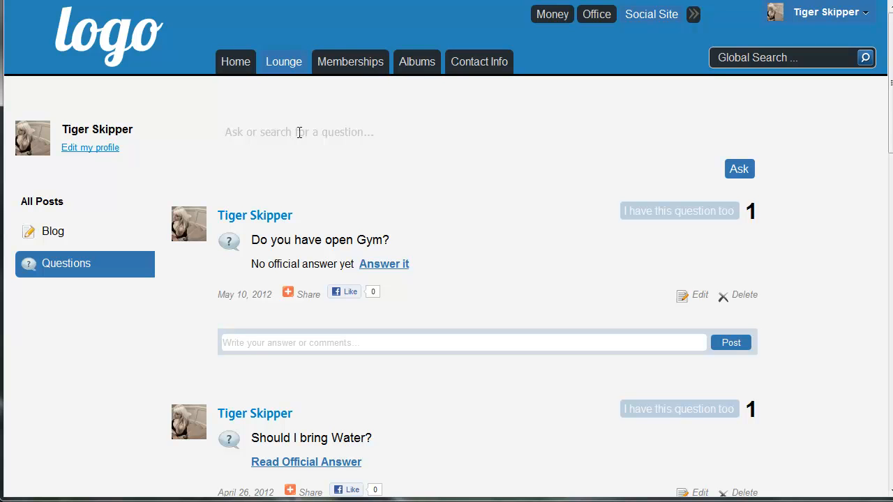
- Ask the new question "Are you open on holidays?" and return to the list of all questions
text(Are)
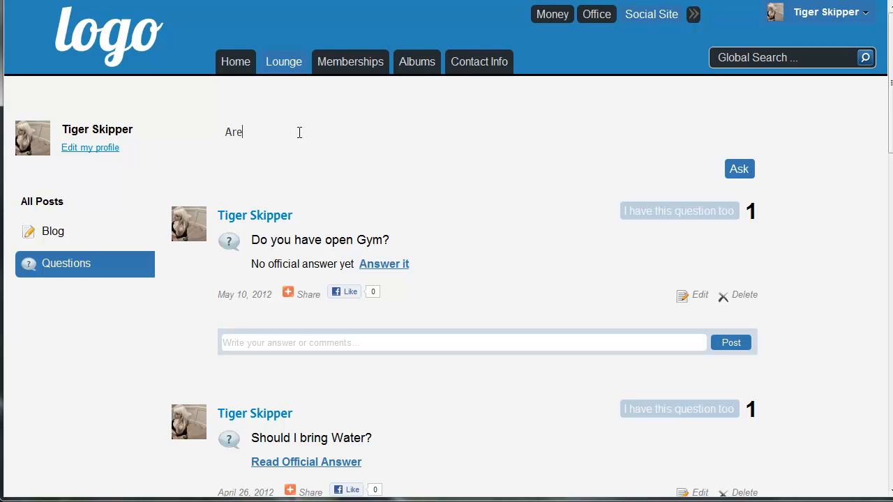
text( you open gn h)
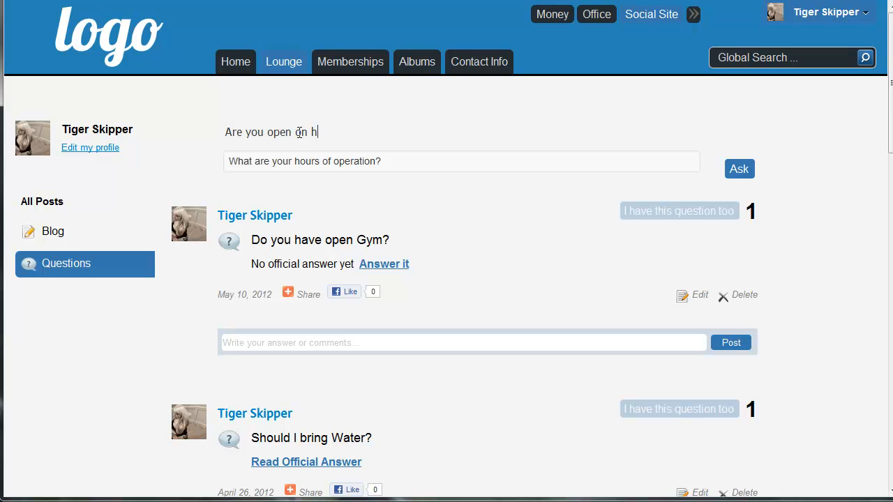
text(olidays?)
key(BackSpace)
text(?)
click(741, 173)
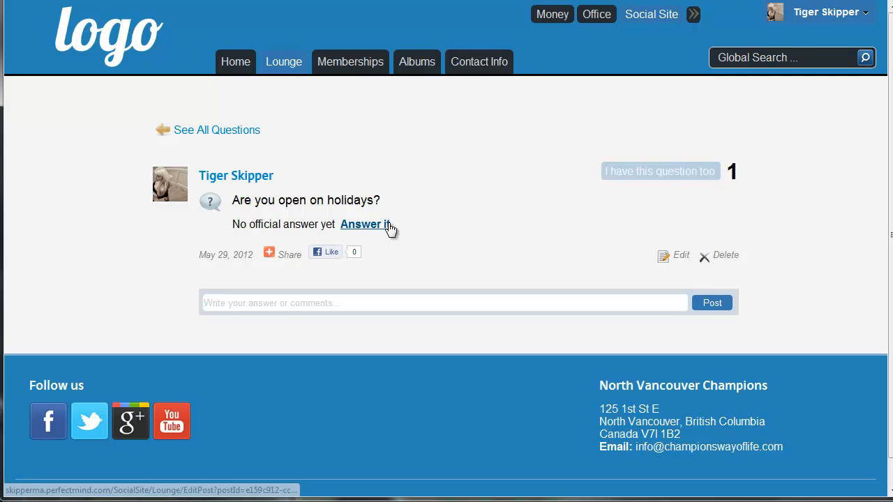
click(209, 130)
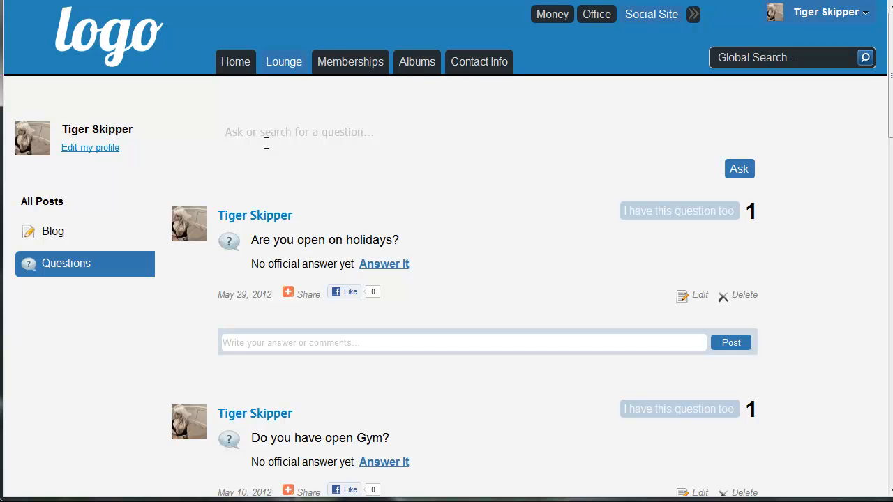
- Post the comment "kdmnsflsnkd" on the question "Are you open on holidays?"
scroll(429, 385, down, 10)
scroll(353, 364, up, 10)
text(kdmnsflsnkd)
click(730, 343)
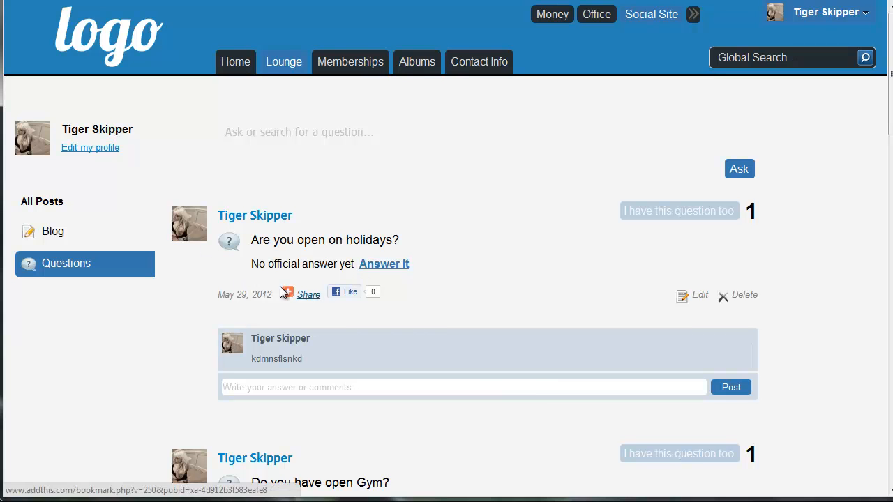
- Draft the official answer "lzxnclzj" for the question "Are you open on holidays?" and cancel it without saving
click(385, 267)
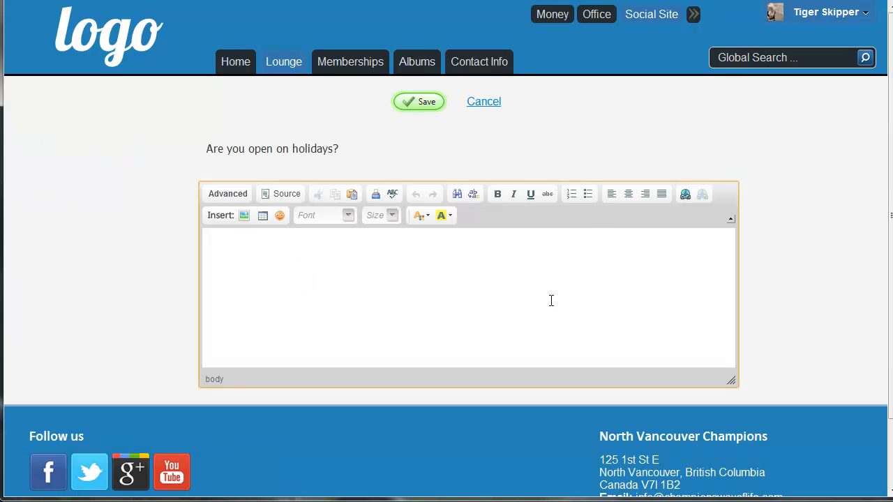
text(lzxnclzj)
click(483, 102)
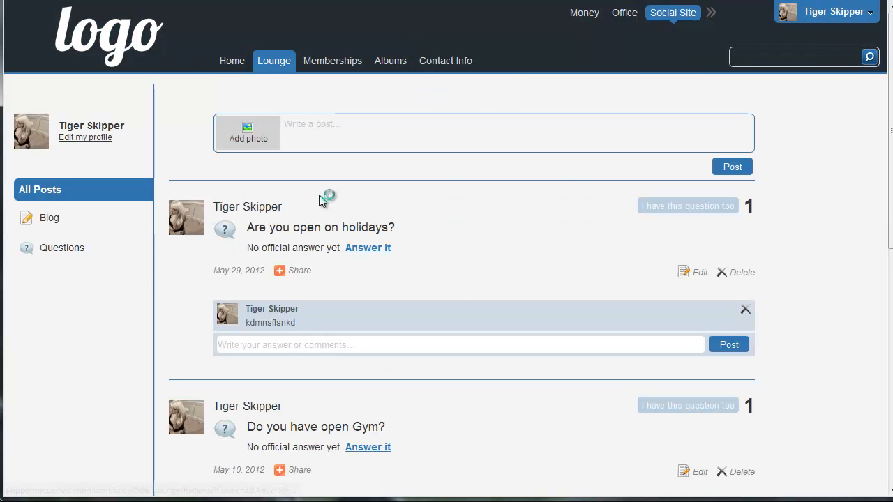
- Find the question "Should I bring Water?" among all posts and read its official answer
scroll(289, 261, down, 3)
scroll(395, 260, down, 3)
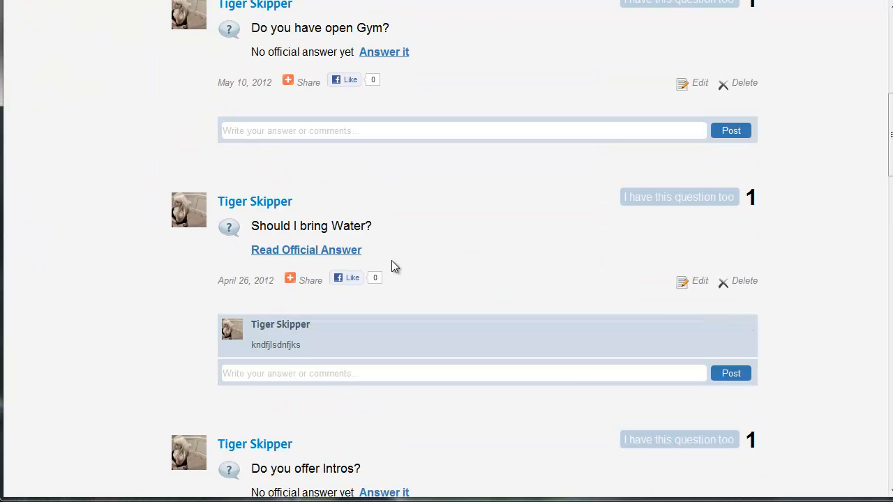
click(313, 252)
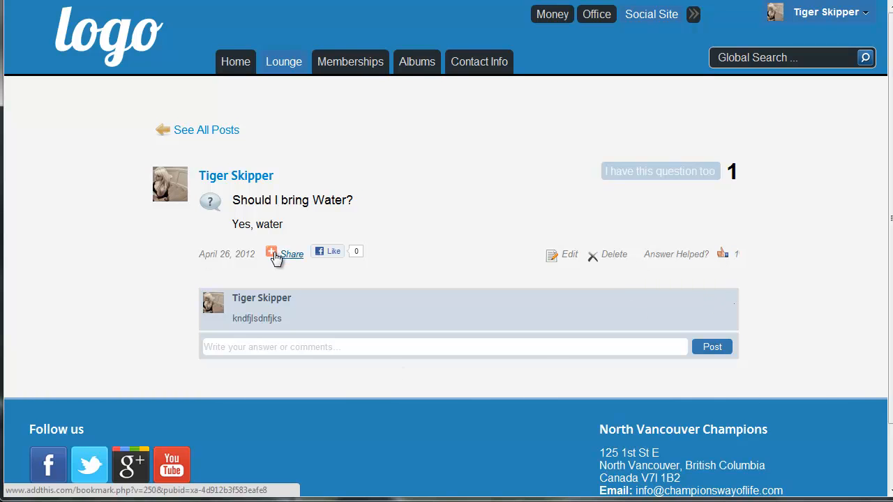
- Return to all posts and review the list of questions with their answers and comments in the Lounge
click(208, 134)
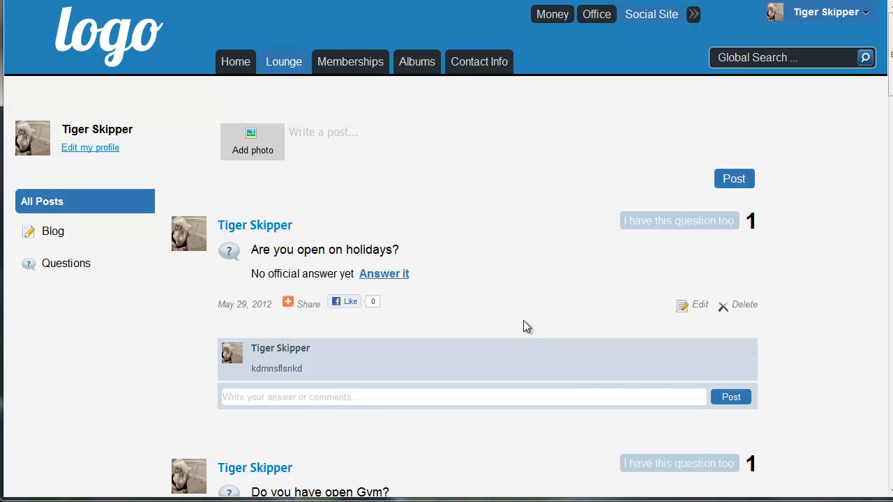
scroll(524, 322, down, 3)
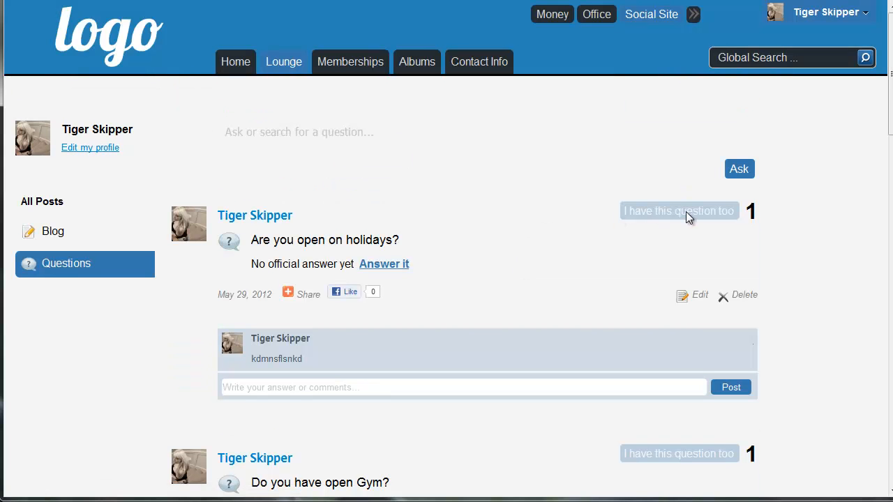
scroll(566, 252, down, 2)
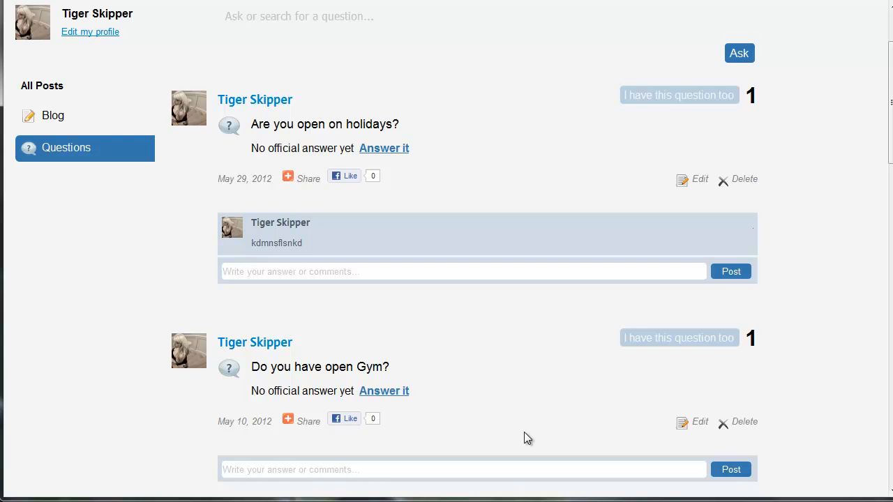
scroll(524, 437, up, 3)
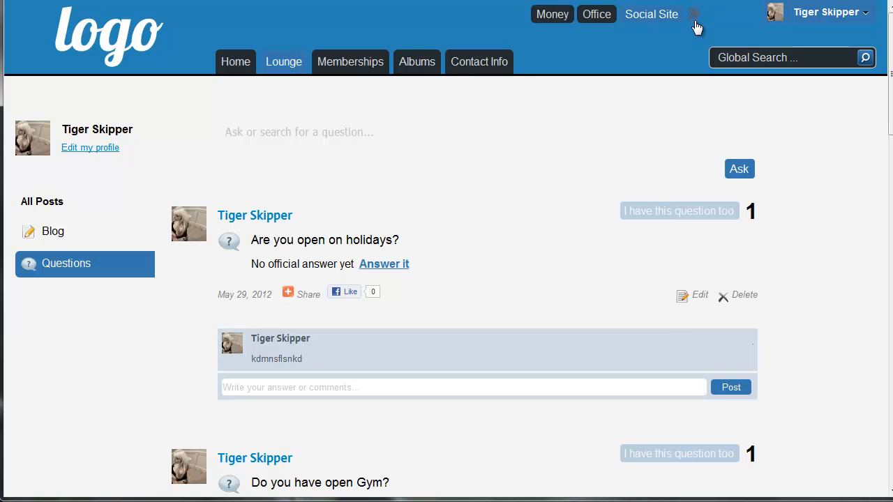
- Open the site setup and go to the page settings of the SocialSite section
mouse_move(694, 20)
mouse_move(798, 14)
click(802, 54)
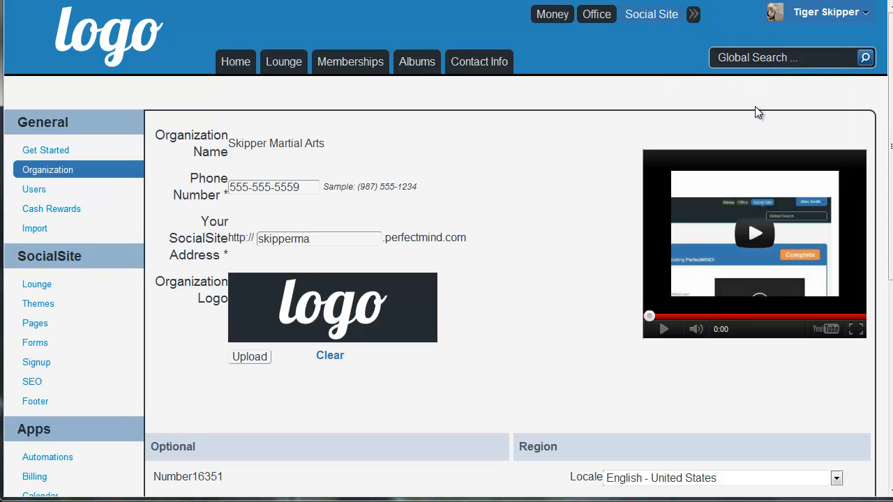
click(38, 325)
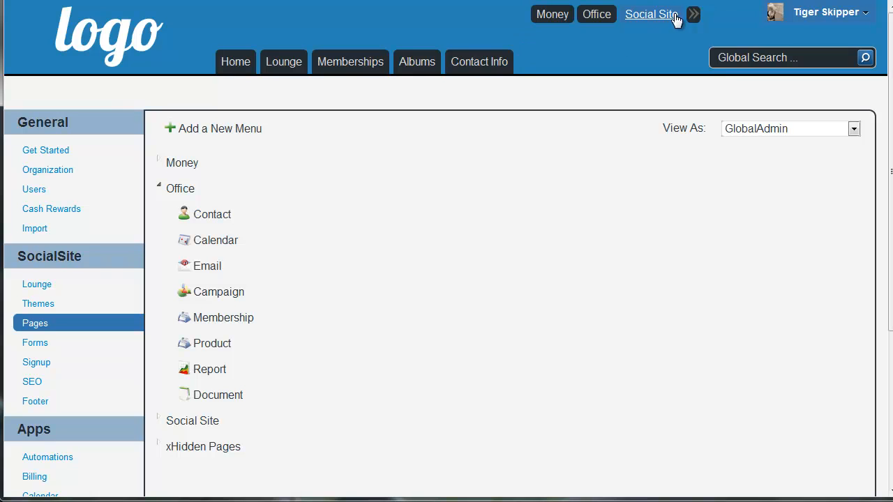
- Collapse the Office menu and examine the pages grouped under the Social Site and xHidden Pages menus
click(157, 187)
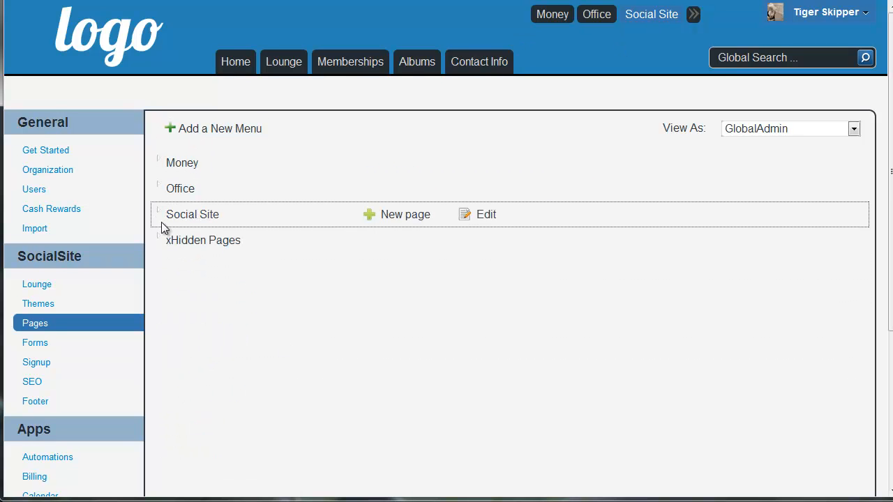
click(159, 216)
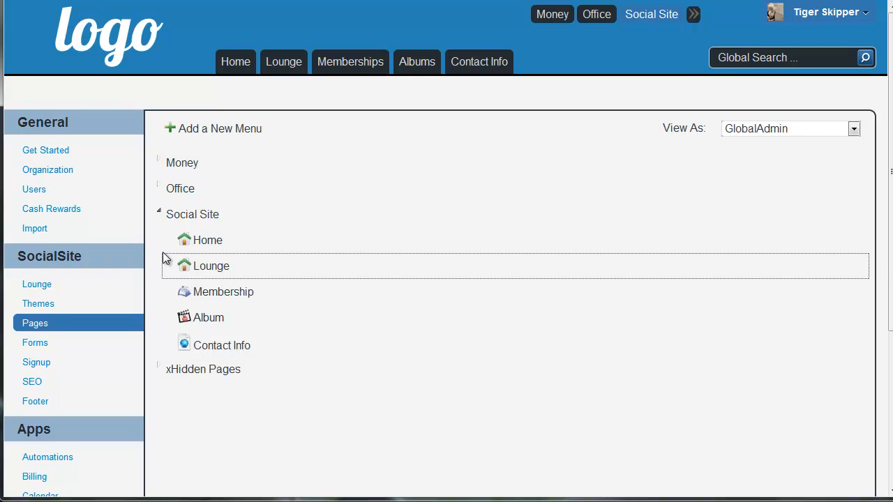
click(159, 214)
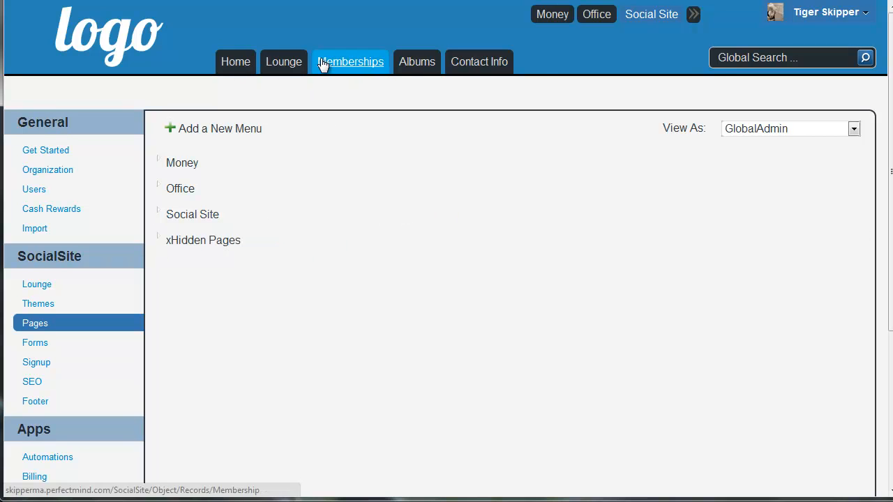
mouse_move(370, 187)
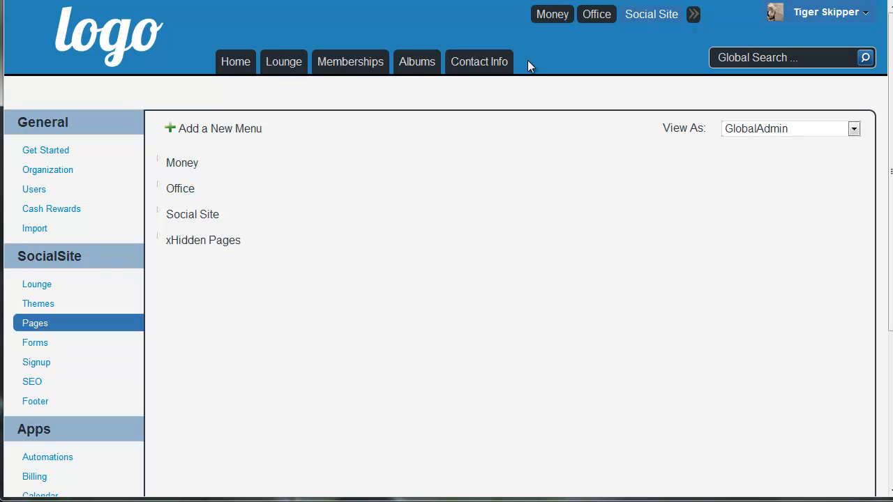
click(159, 240)
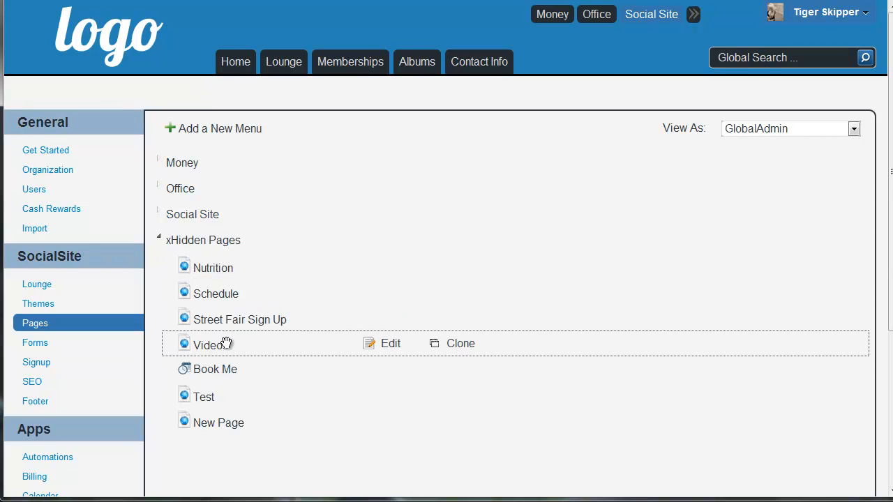
- Fill in a new menu named xHidden with the Administrator profile enabled, and return to the pages list
click(230, 132)
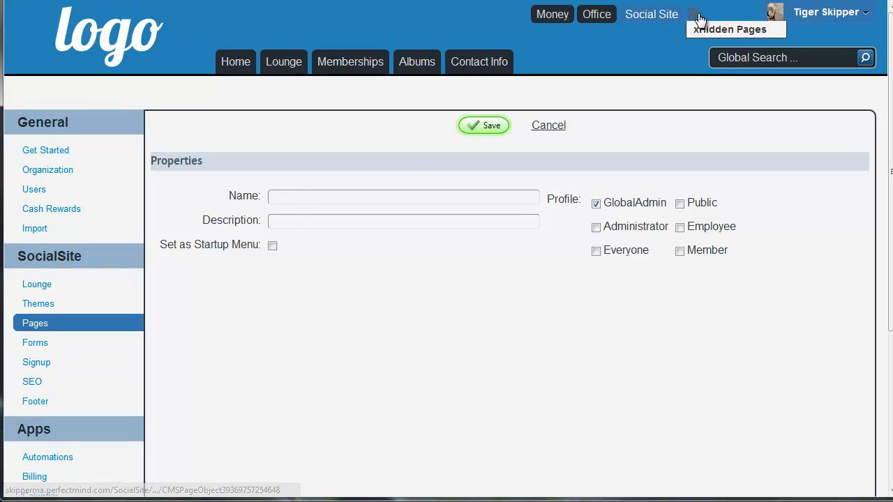
click(376, 198)
text(jhbj)
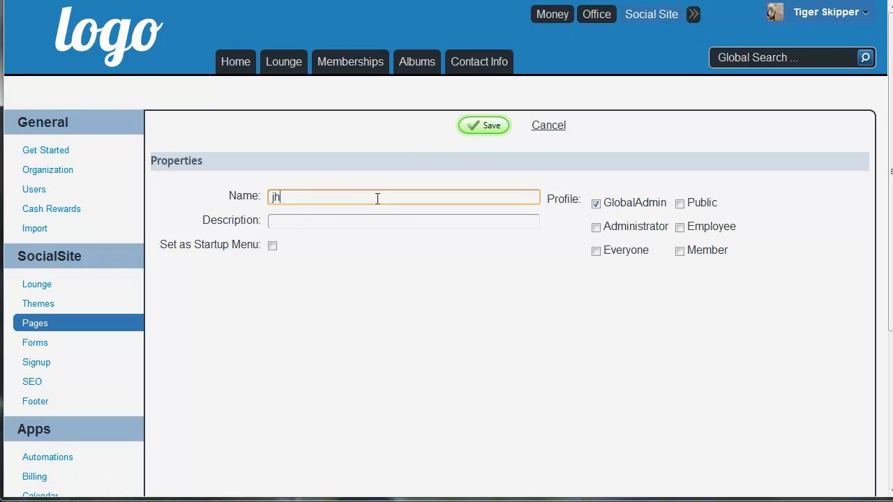
key(BackSpace)
key(BackSpace)
key(BackSpace)
key(BackSpace)
text(xHidden)
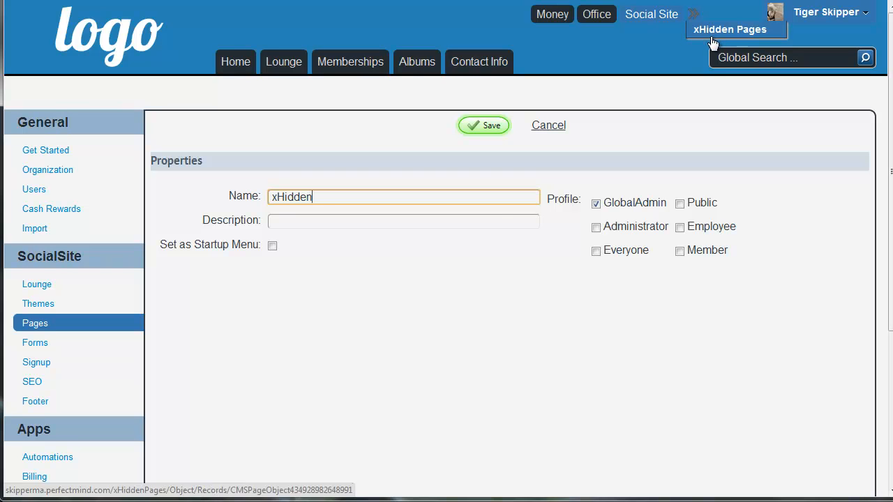
key(Tab)
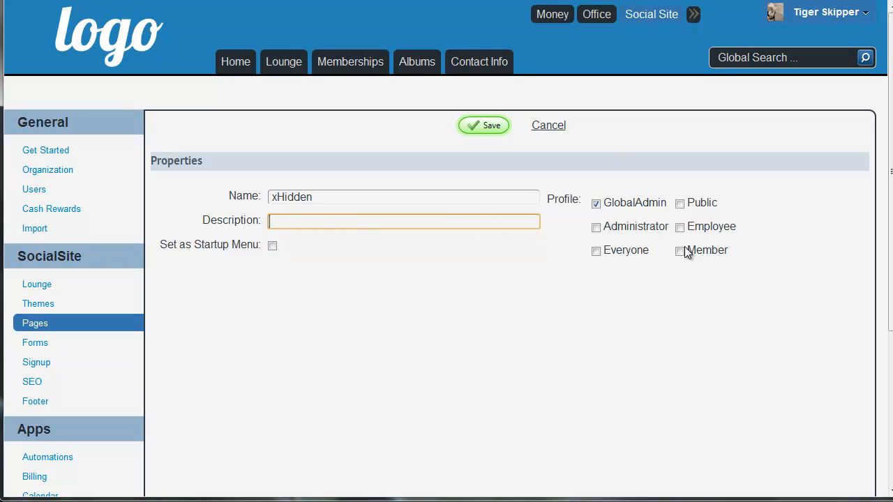
click(597, 227)
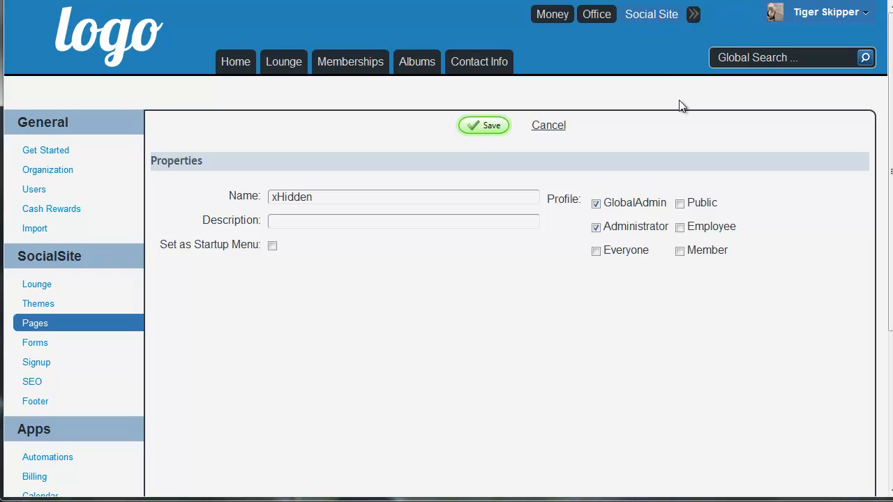
click(486, 128)
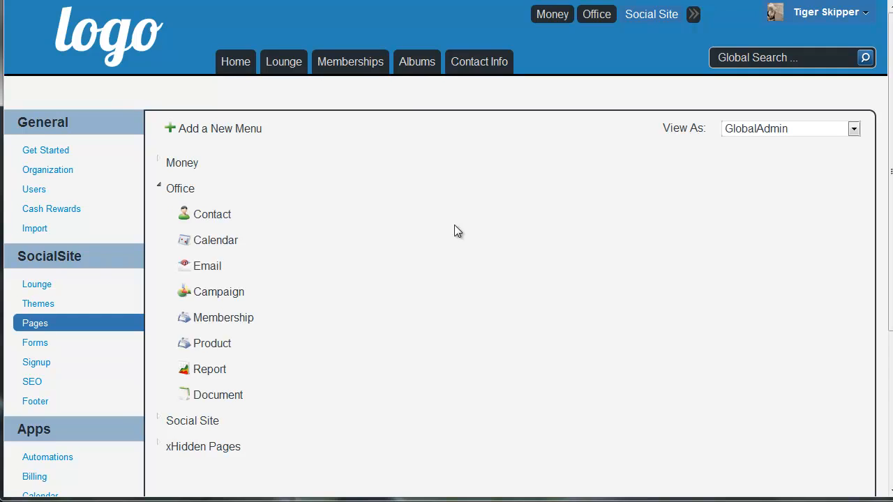
- Start a new page under xHidden Pages and remove the Public and Everyone profiles from its access
scroll(419, 234, down, 2)
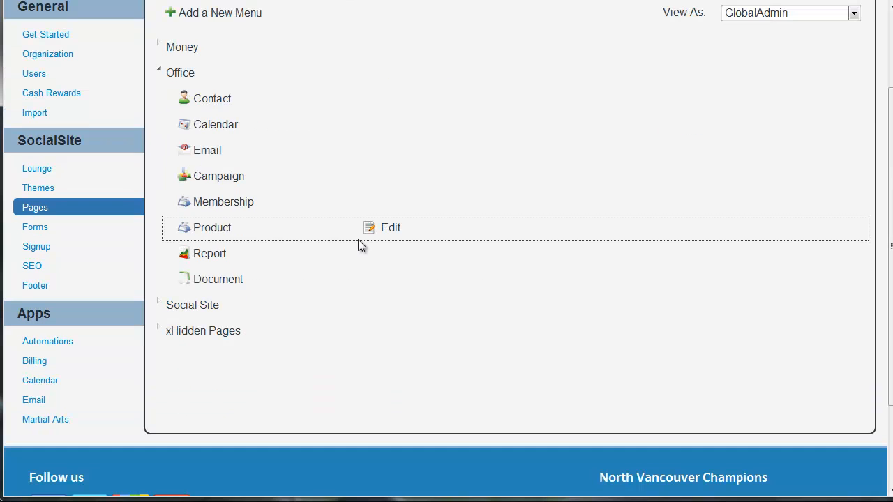
click(159, 332)
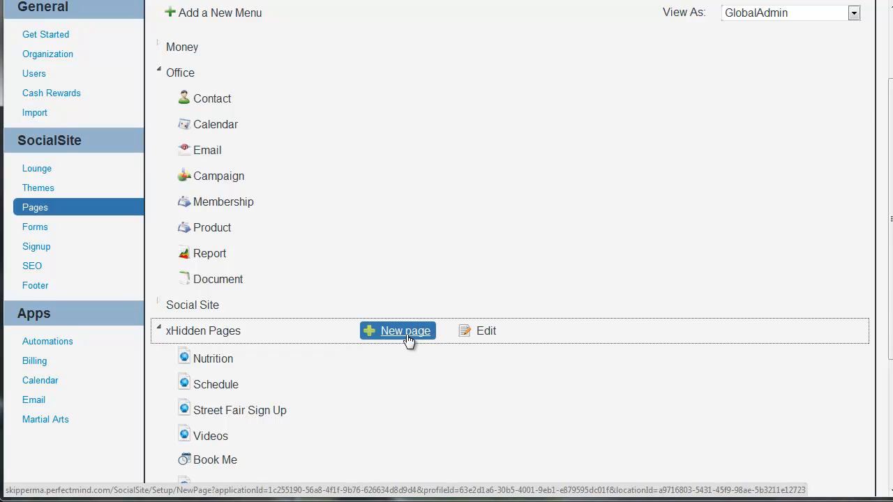
click(407, 332)
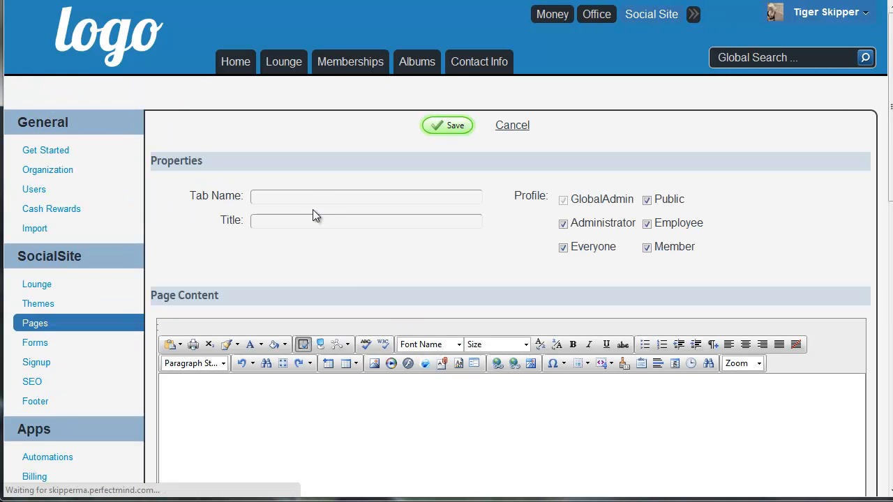
click(313, 201)
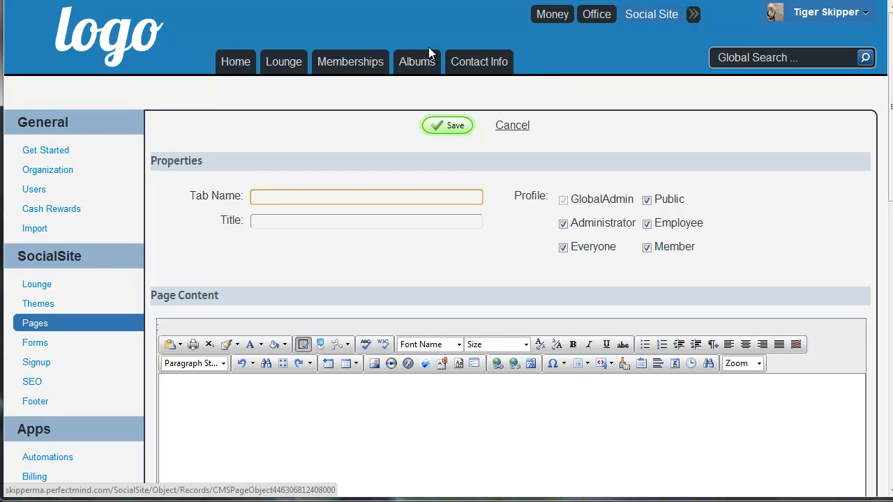
drag(206, 218, 241, 225)
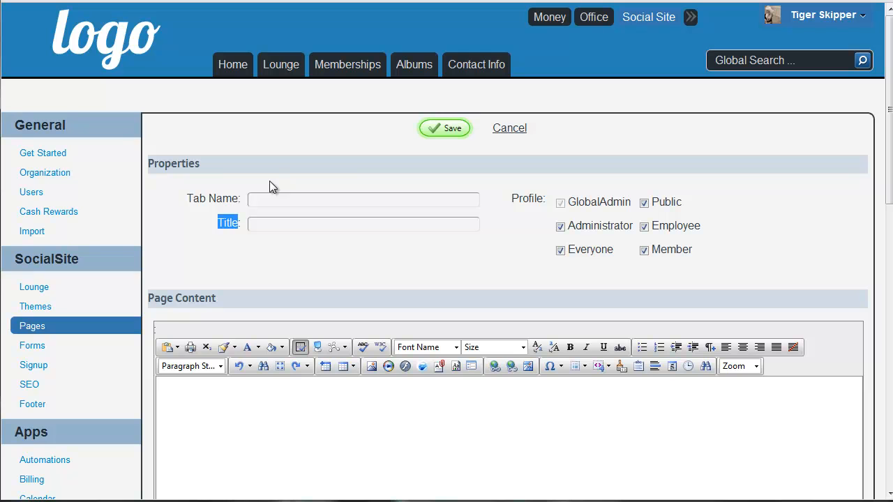
click(265, 223)
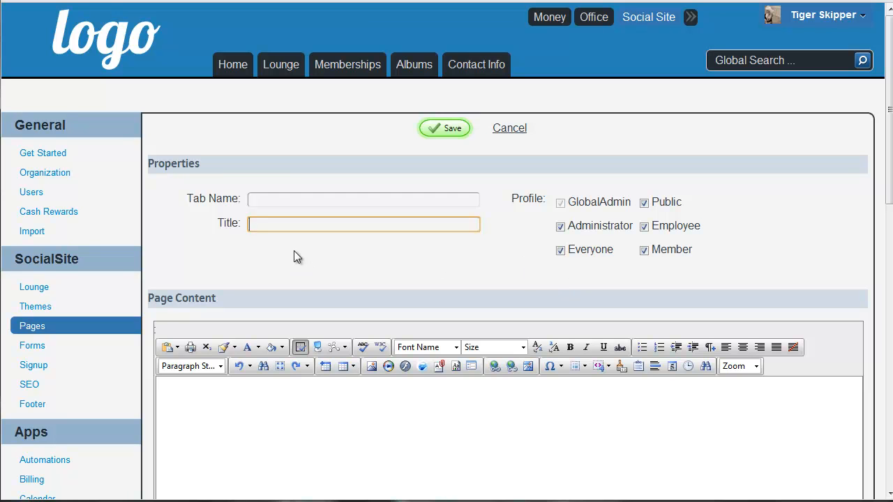
click(643, 202)
click(558, 251)
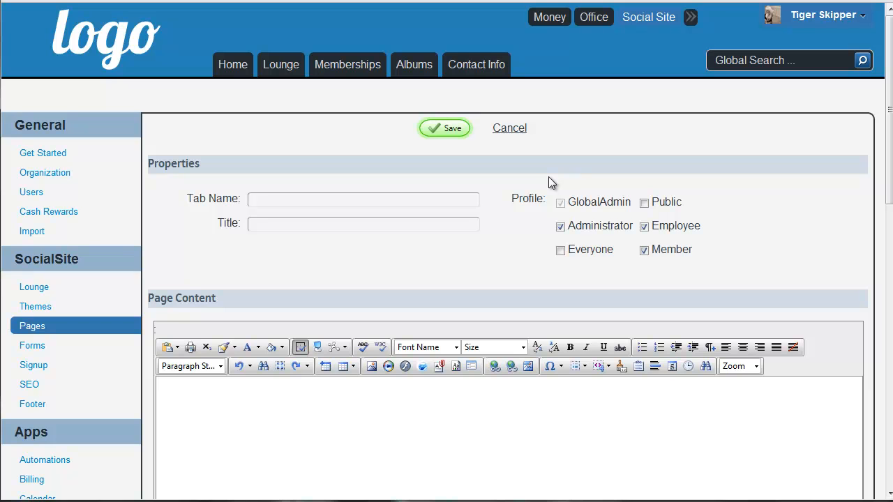
- Examine the page content and mobile content editors of the new page form
scroll(450, 201, down, 3)
click(283, 279)
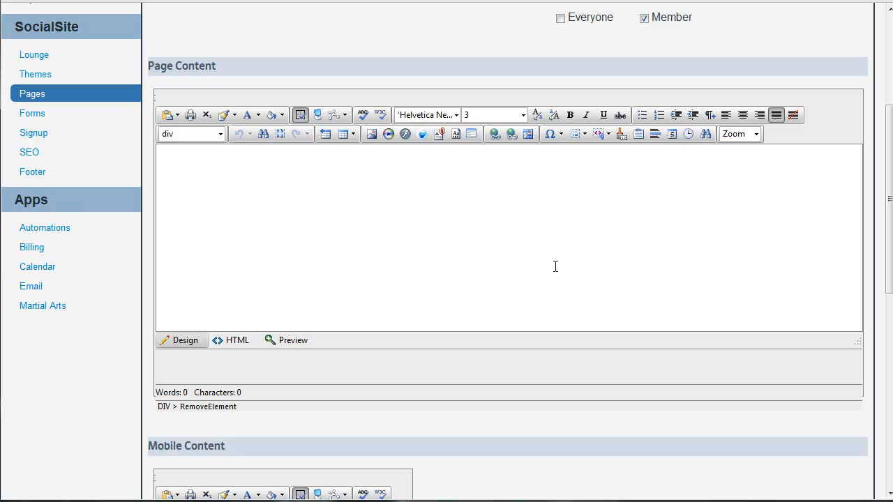
scroll(504, 248, down, 3)
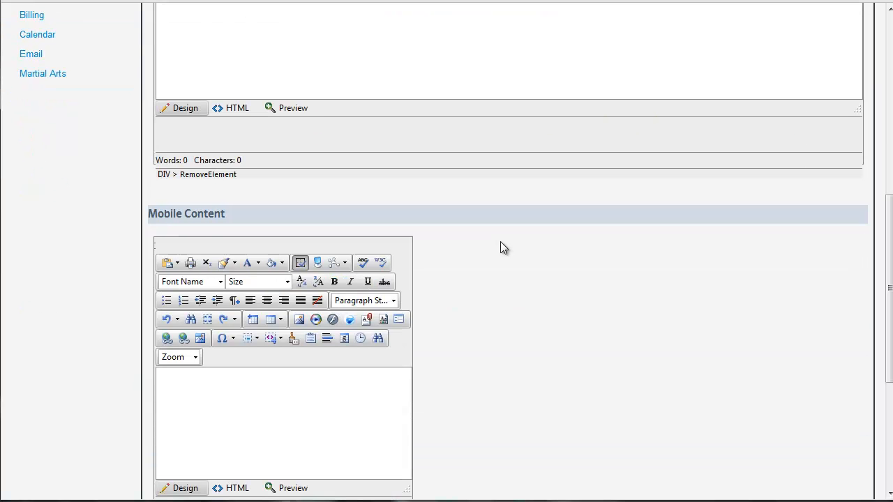
click(276, 414)
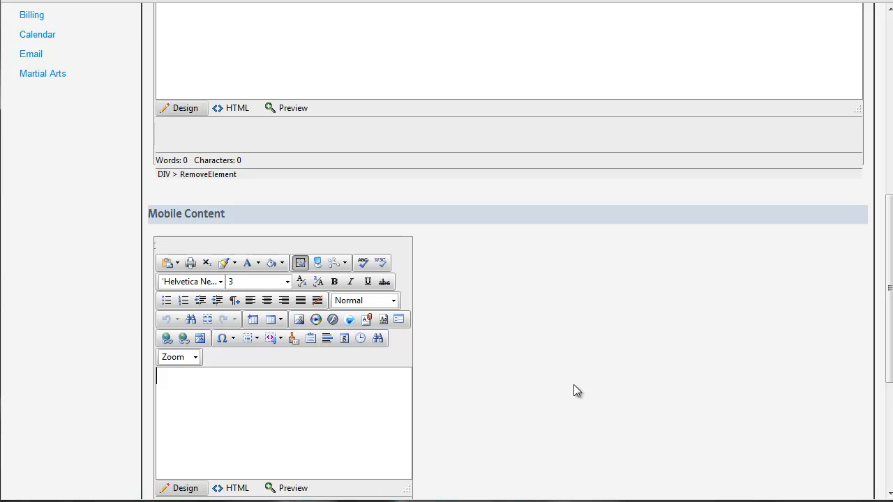
scroll(574, 385, up, 10)
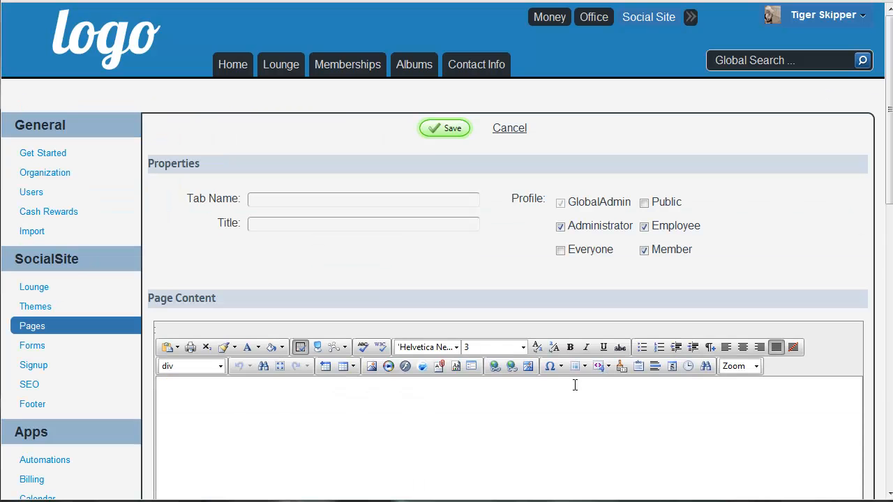
- Go to the Nutrition page under xHidden Pages, view its desktop and mobile editors, and cancel the editing
click(693, 16)
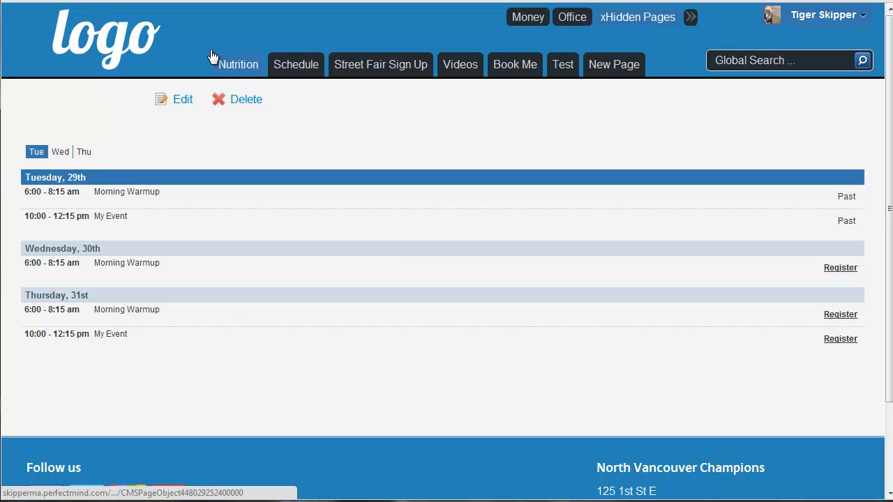
click(174, 102)
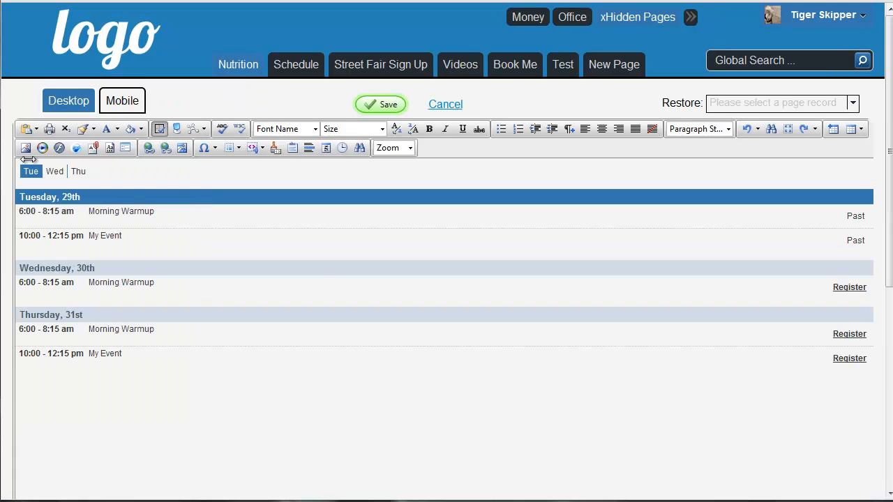
click(122, 102)
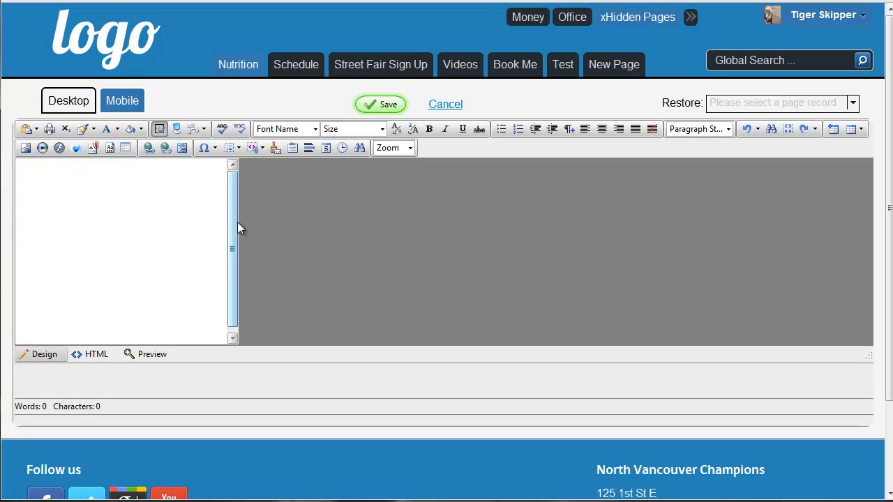
click(447, 104)
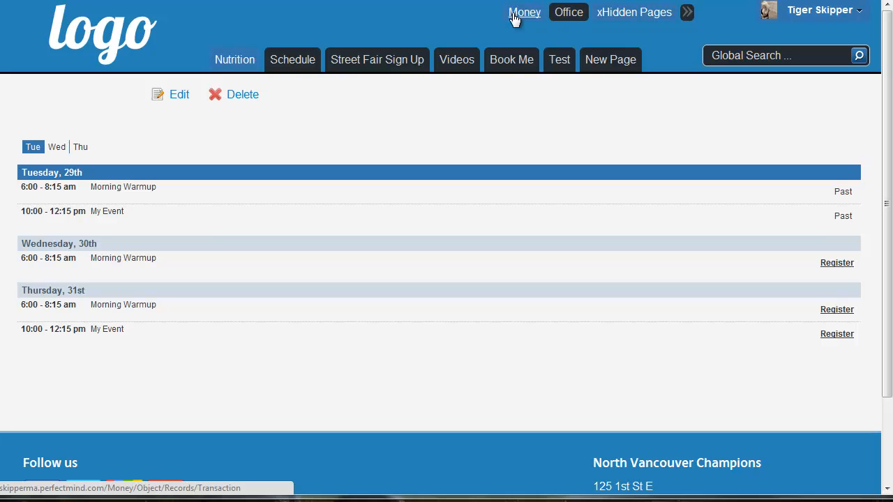
- On the Social Site's Contact Info page, hyperlink the ghmbjhmbnm text to the copied page address and save the page
click(695, 30)
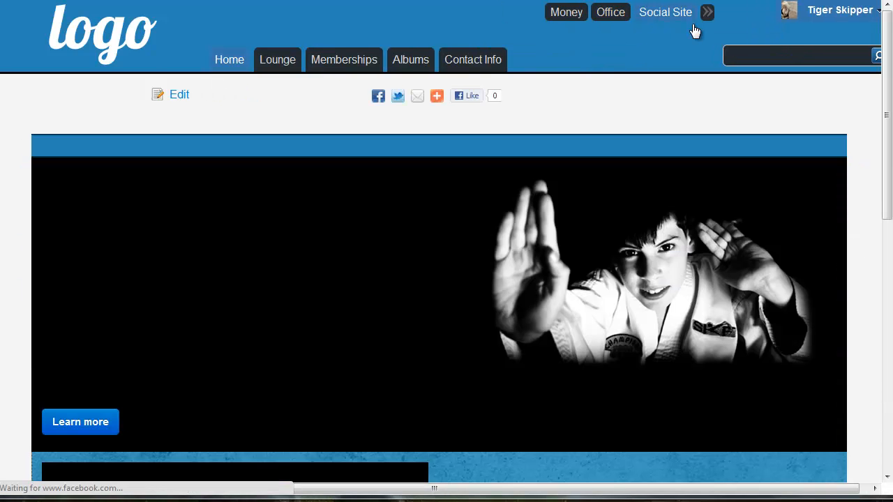
click(460, 62)
click(167, 98)
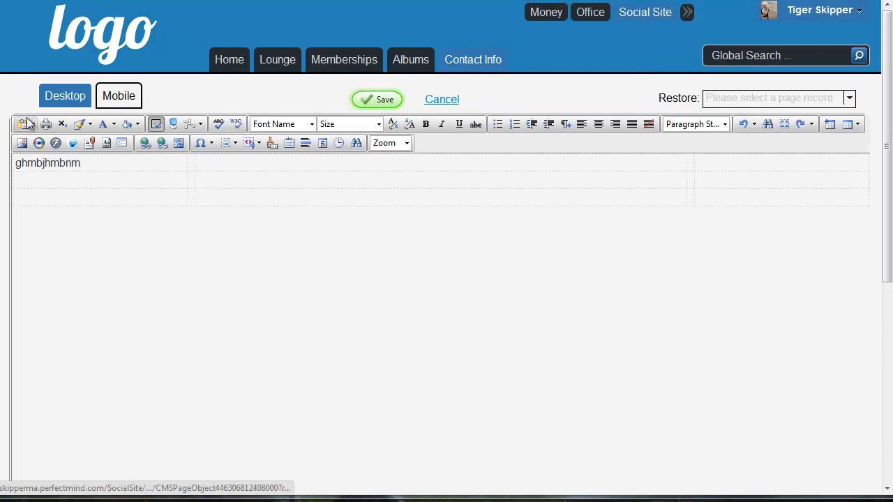
double_click(70, 163)
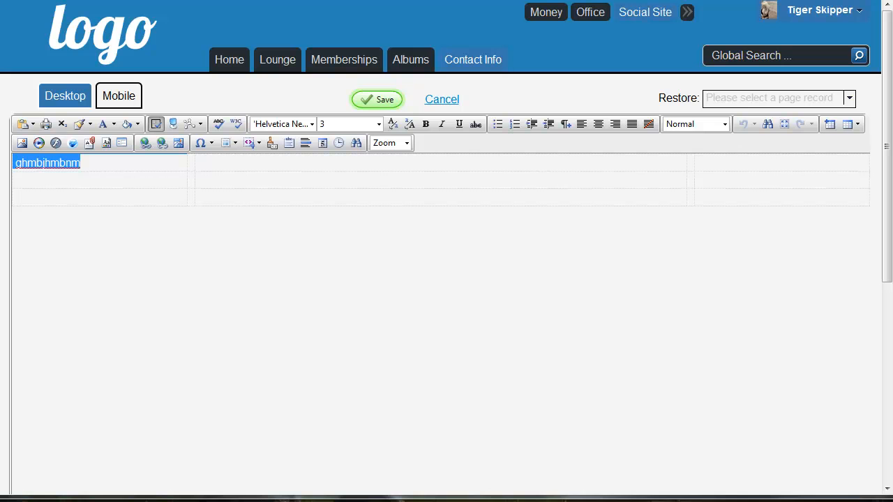
click(145, 143)
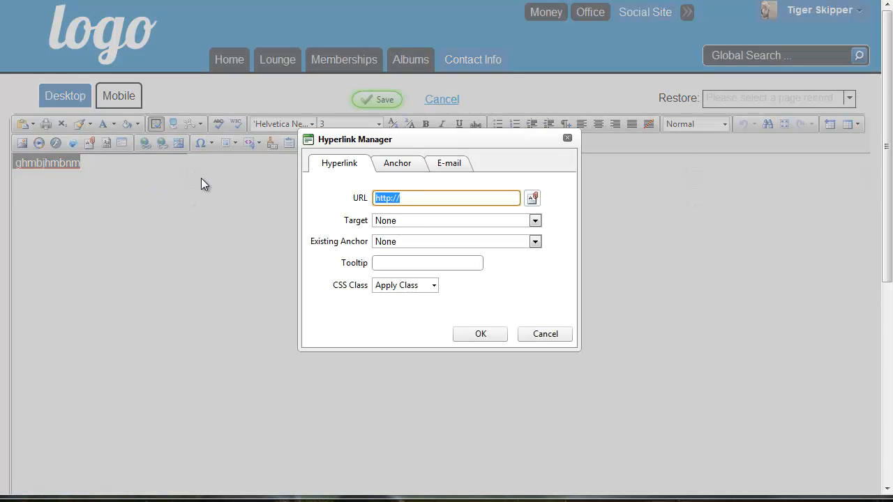
key(ctrl+v)
click(458, 336)
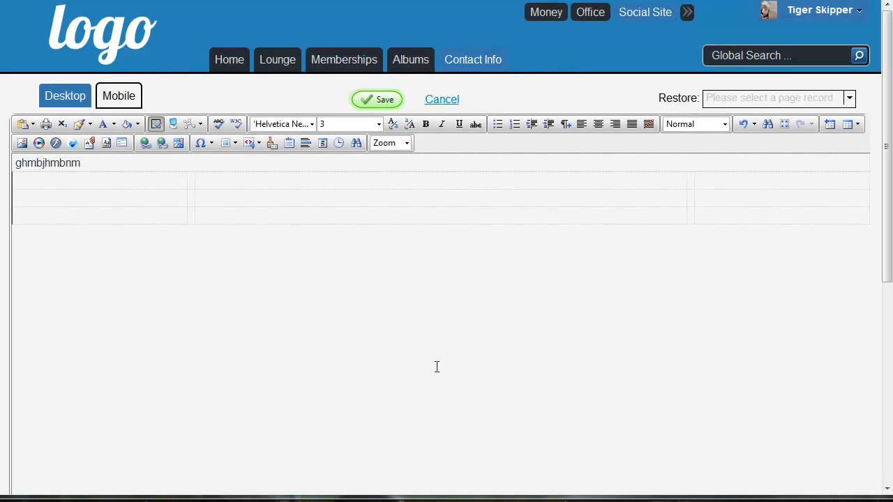
click(389, 101)
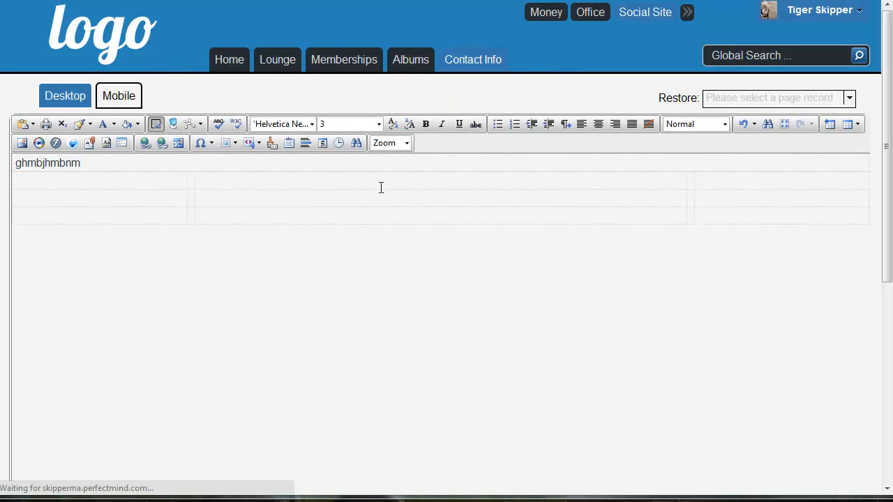
- Log out and test the ghmbjhmbnm link on the Contact Info page as a visitor
click(831, 10)
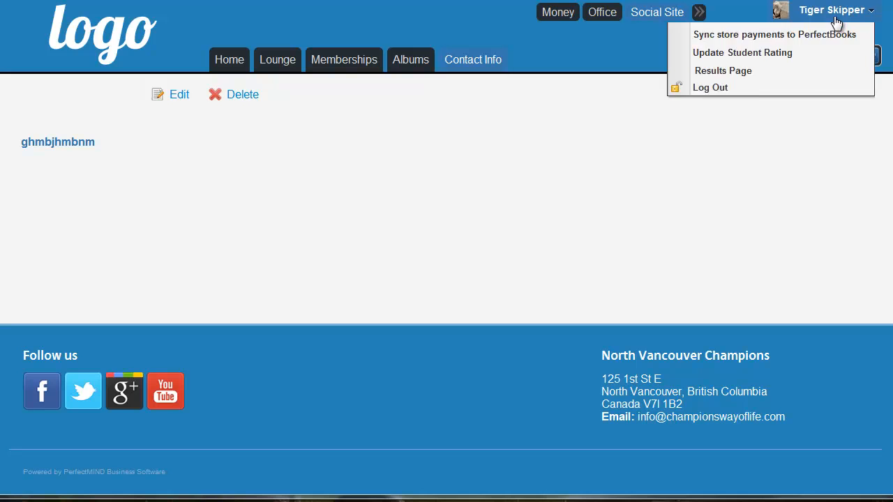
click(719, 173)
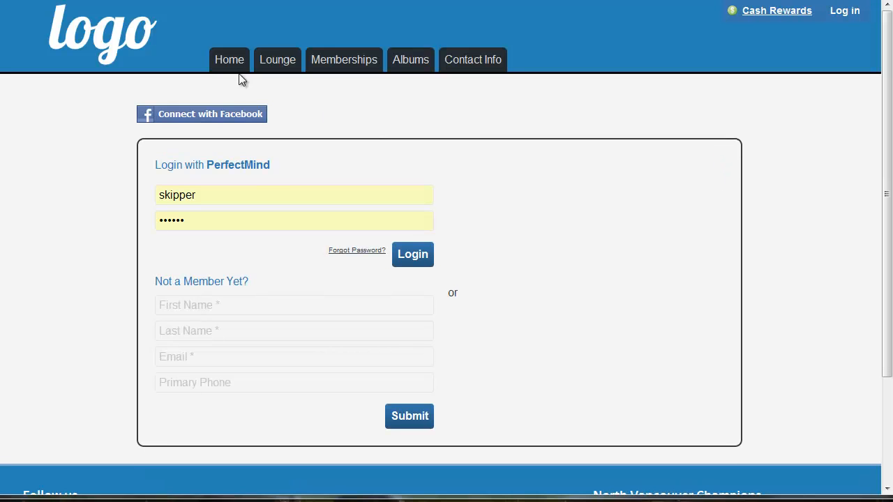
click(471, 65)
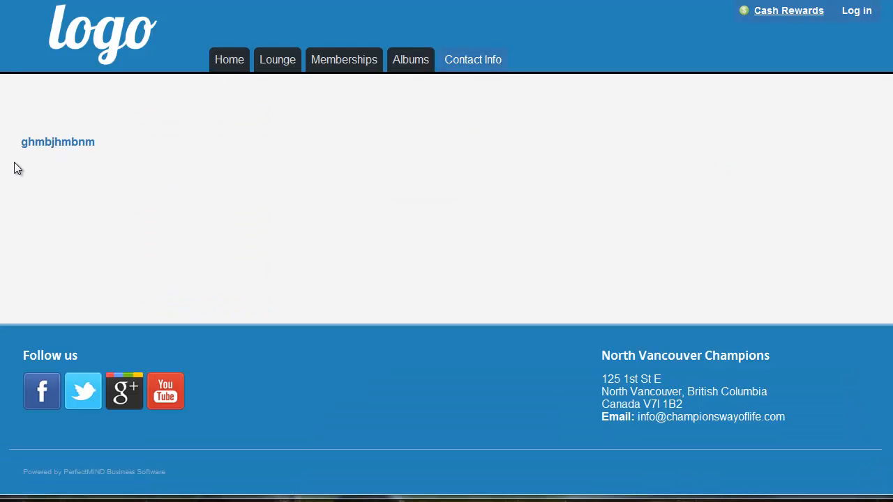
click(83, 152)
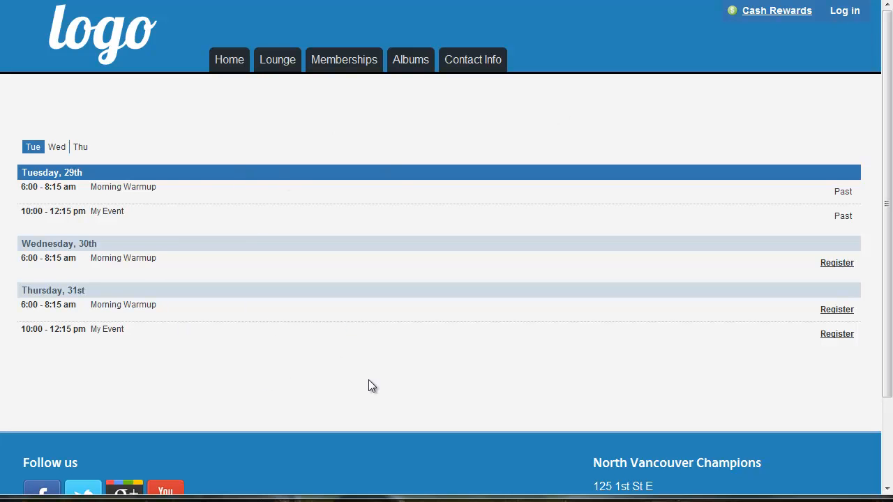
- Log back in through the Register link of Wednesday's Morning Warmup and open the SocialSite page settings
click(848, 265)
click(413, 254)
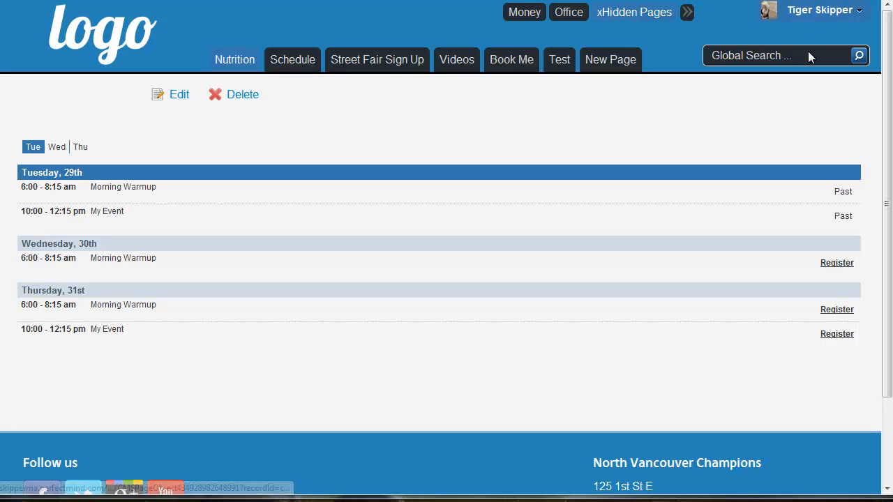
mouse_move(826, 14)
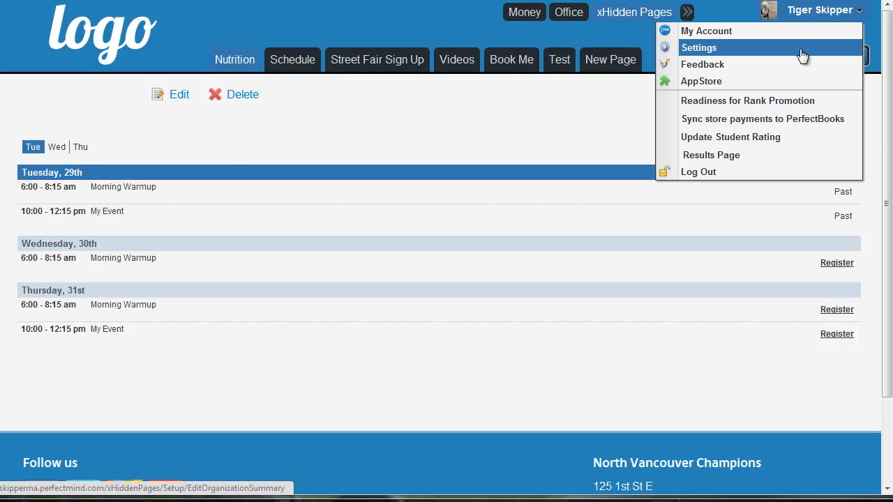
click(802, 53)
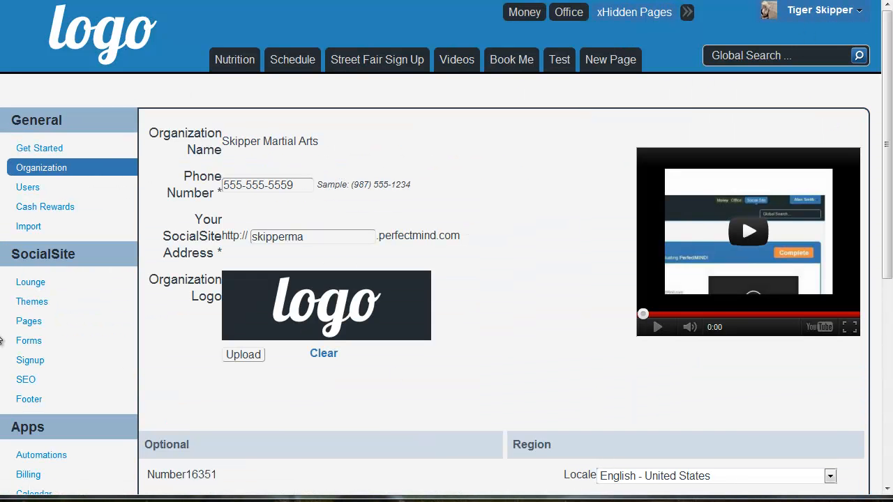
click(26, 322)
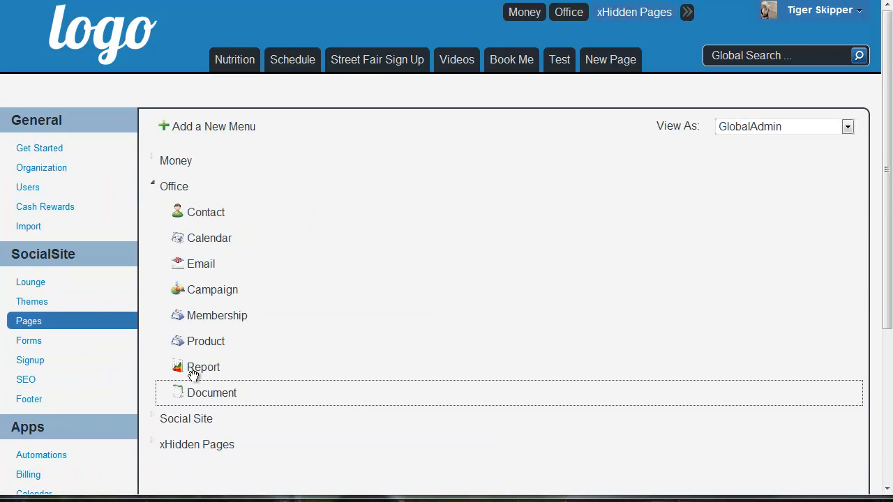
- Reorder the Office menu's pages so that Product, Campaign and Membership follow Email in that order
click(157, 162)
click(156, 162)
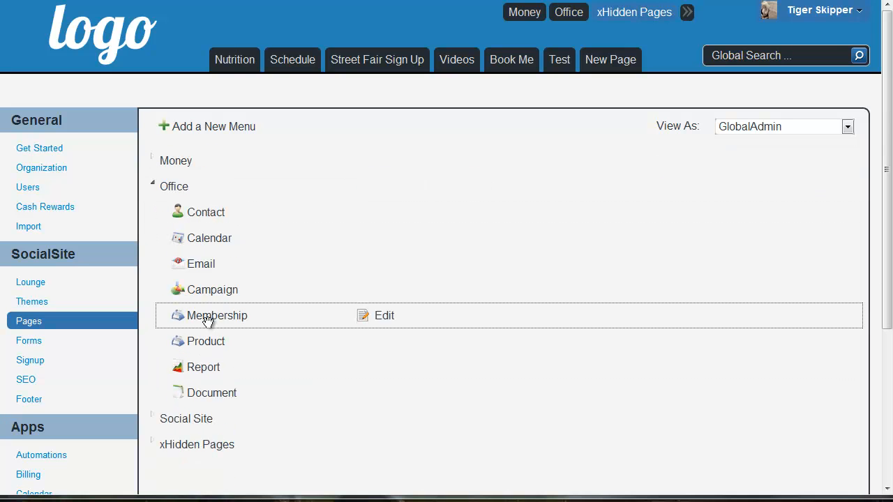
drag(210, 343, 240, 309)
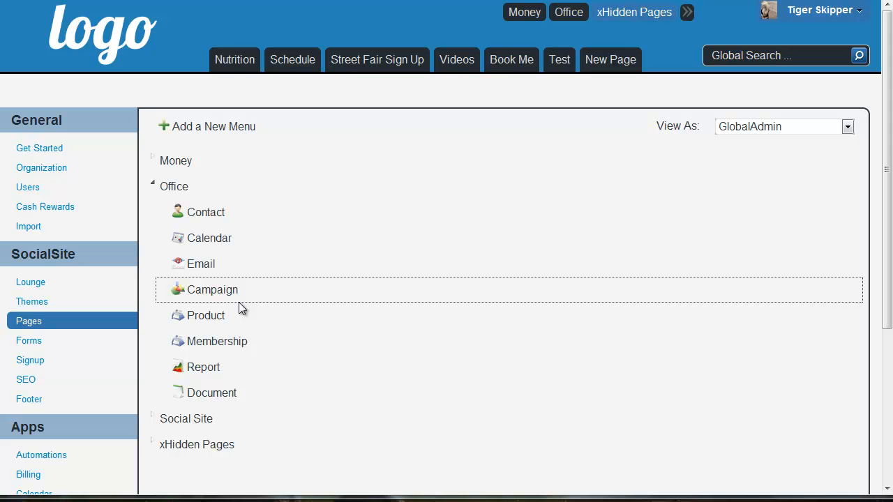
drag(209, 289, 231, 336)
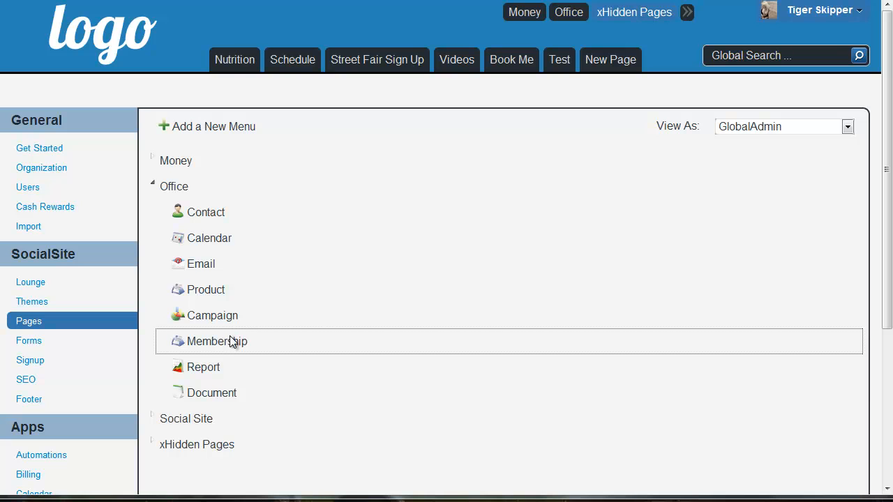
mouse_move(468, 195)
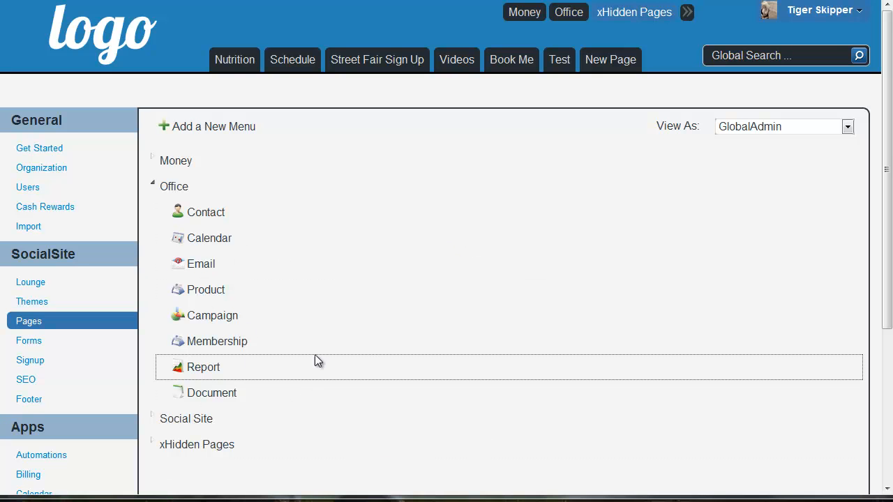
- Start a new SocialSite form and set its member profile to Member
click(24, 345)
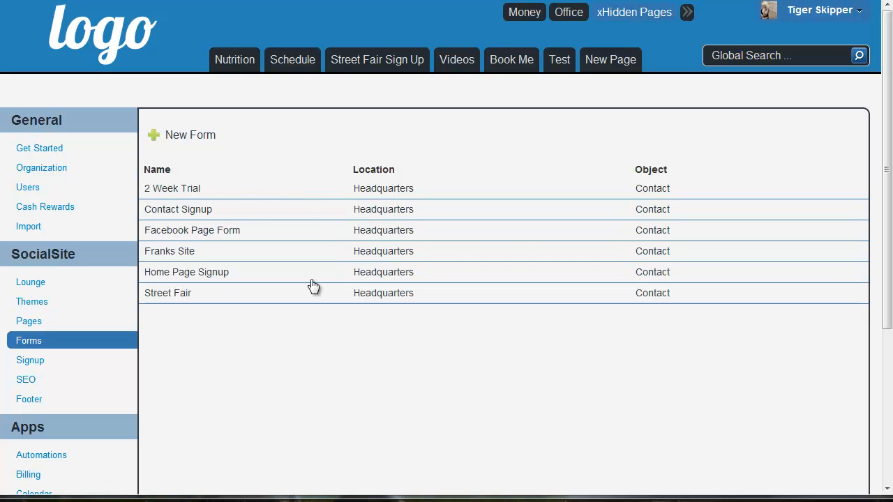
click(190, 141)
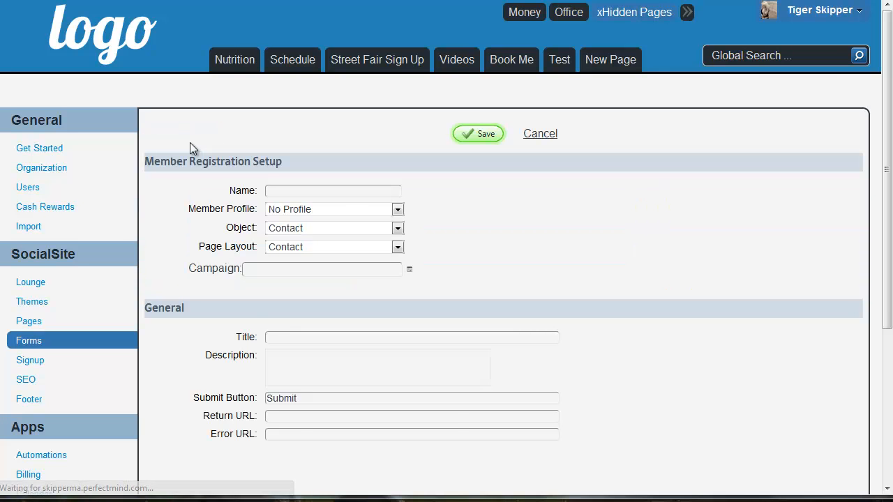
double_click(333, 191)
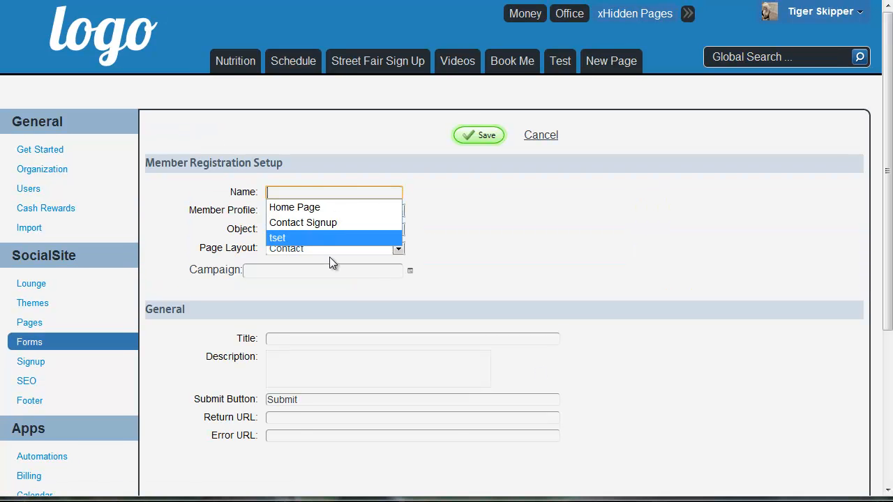
click(514, 192)
click(352, 191)
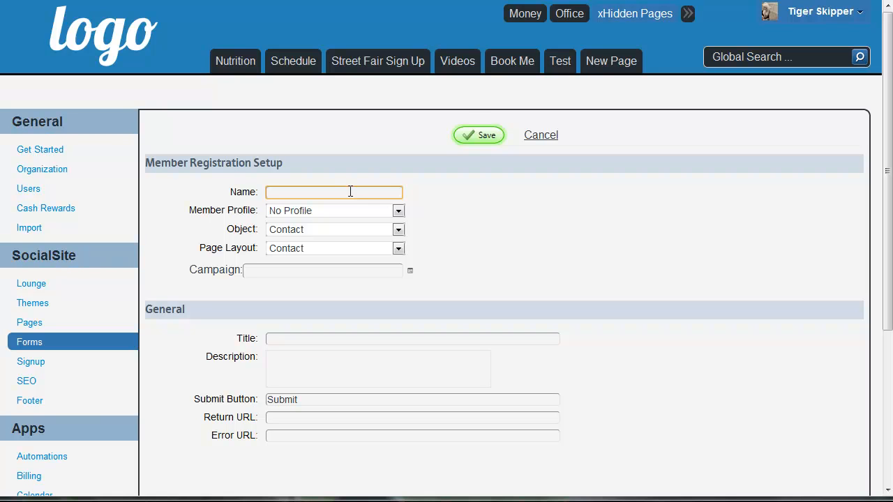
click(277, 213)
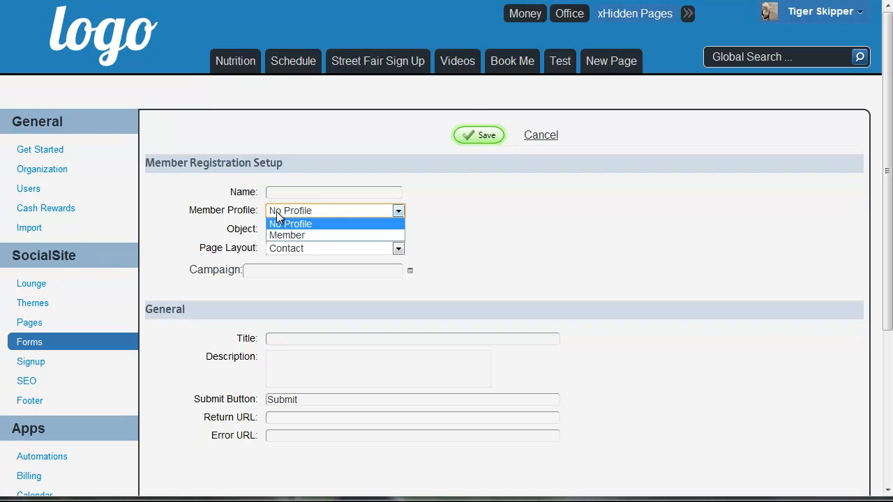
click(279, 236)
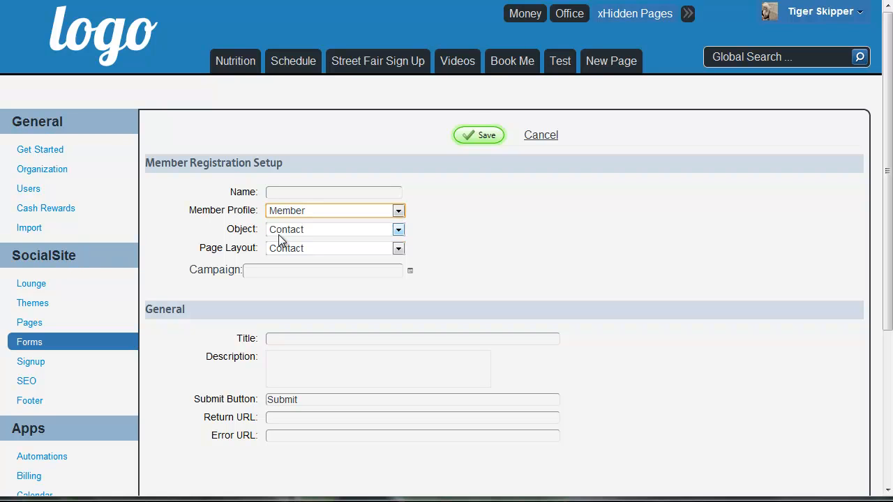
click(289, 213)
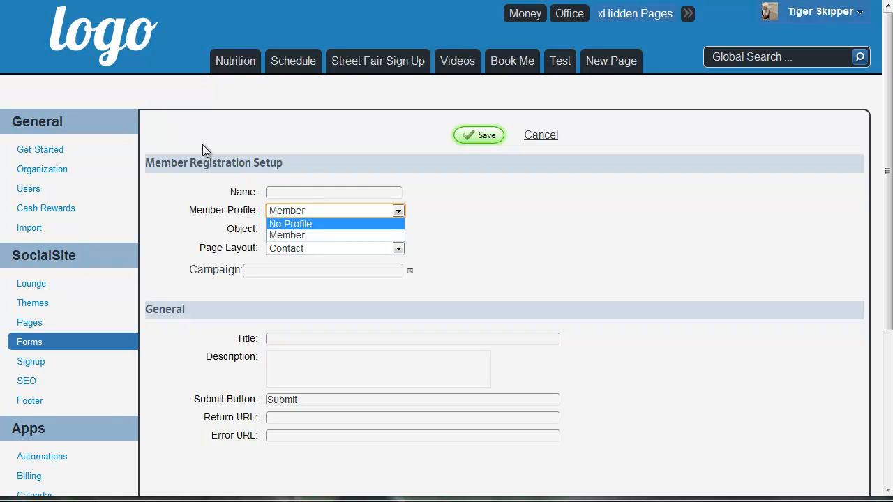
click(298, 238)
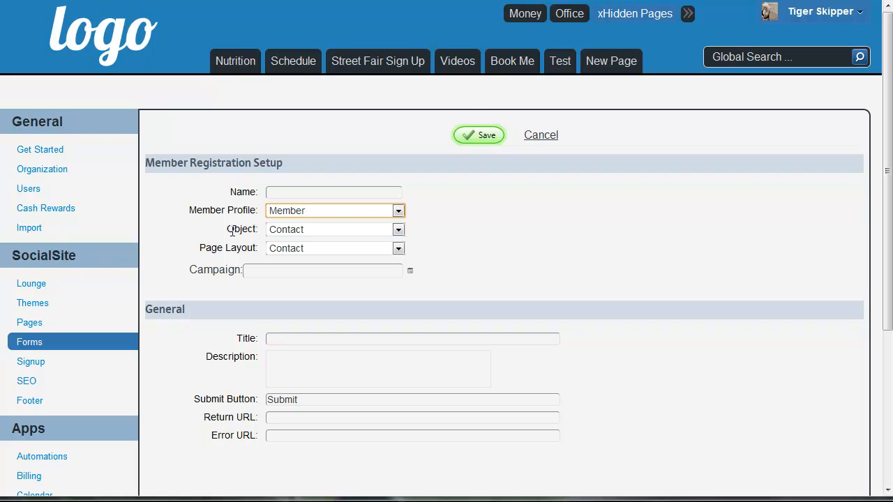
- Keep Contact as the form's object and set the page layout to Online Form - Simple
click(299, 228)
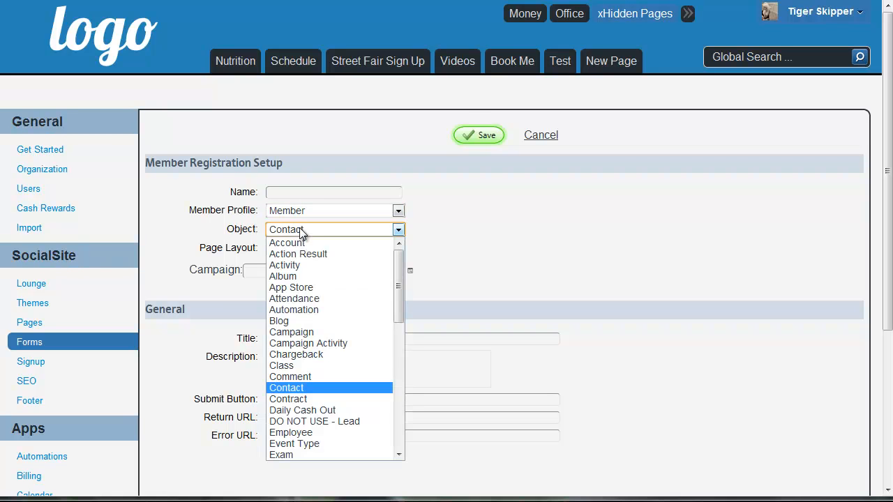
click(299, 228)
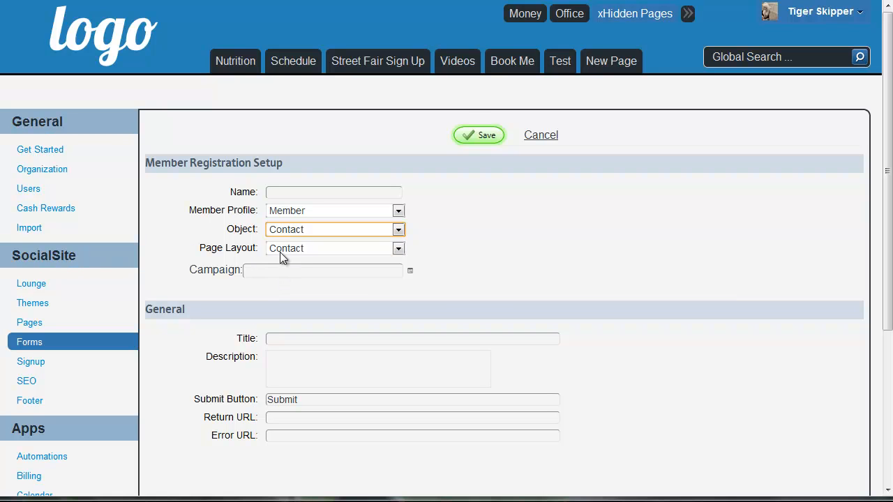
click(287, 256)
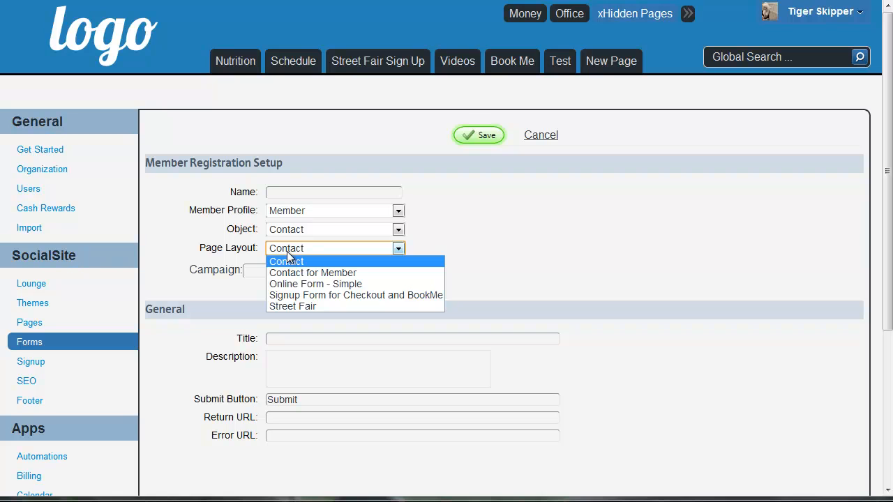
click(350, 284)
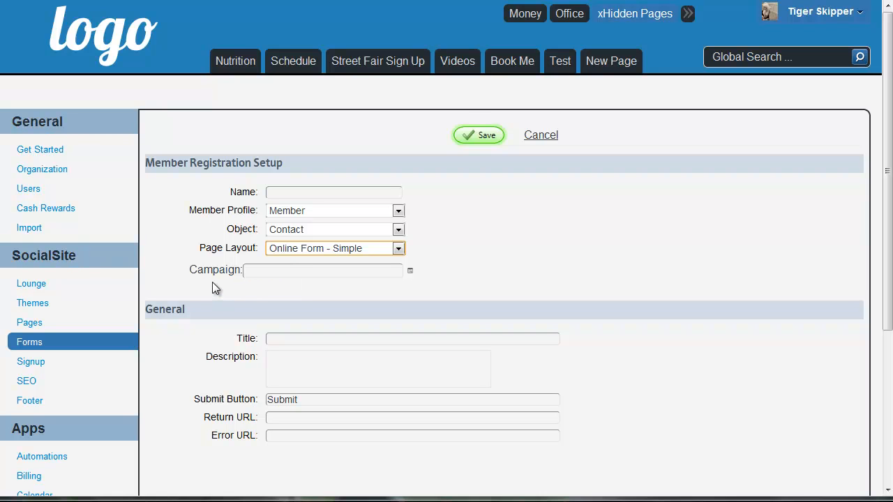
- Assign the 2 Week Traill Online campaign to the new form
click(268, 272)
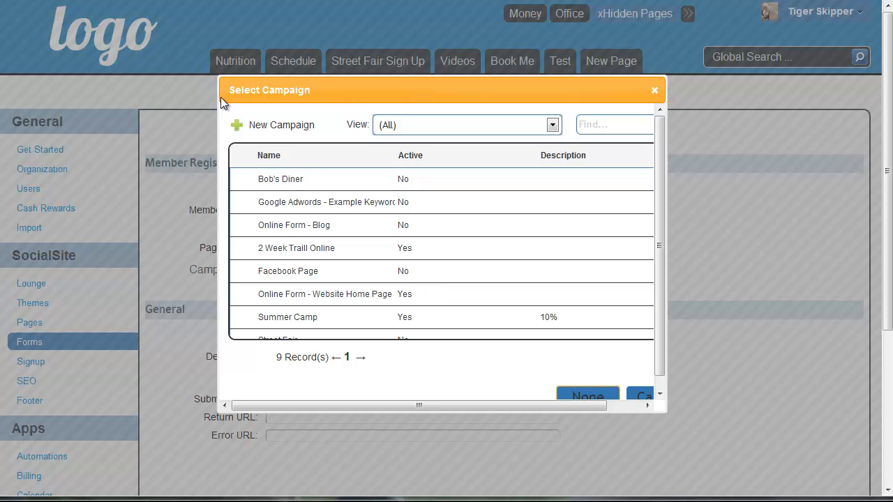
click(250, 125)
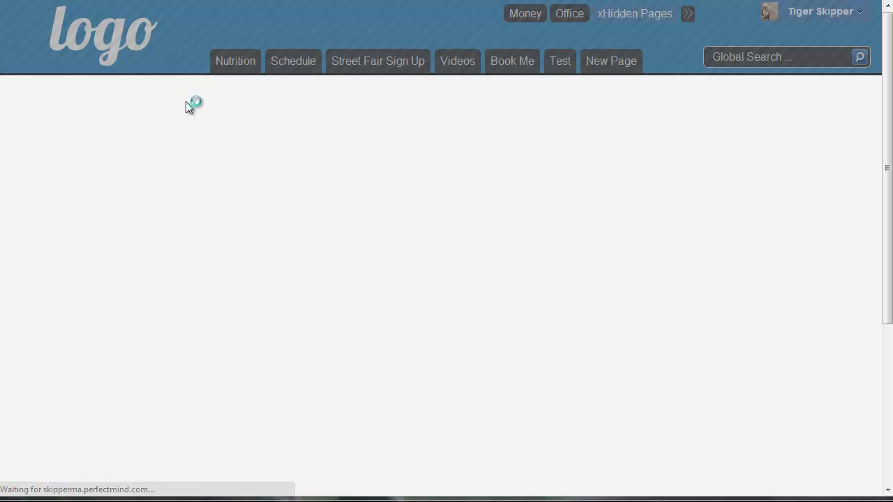
click(475, 97)
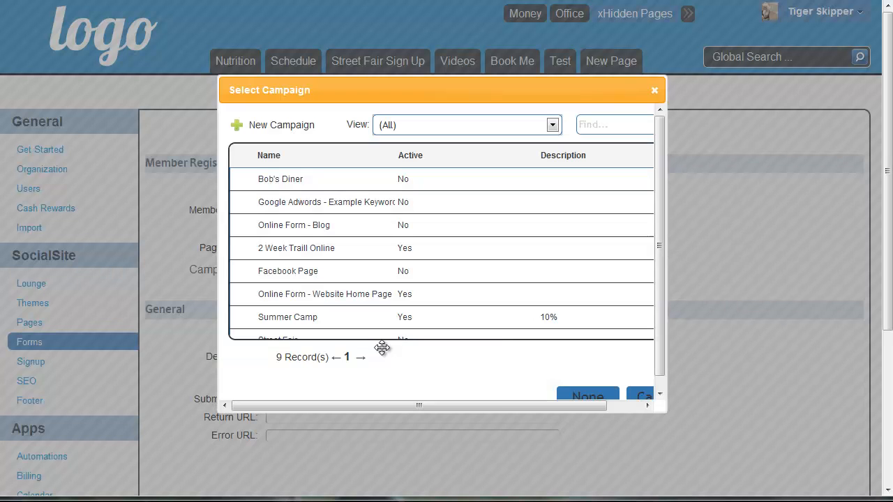
click(593, 397)
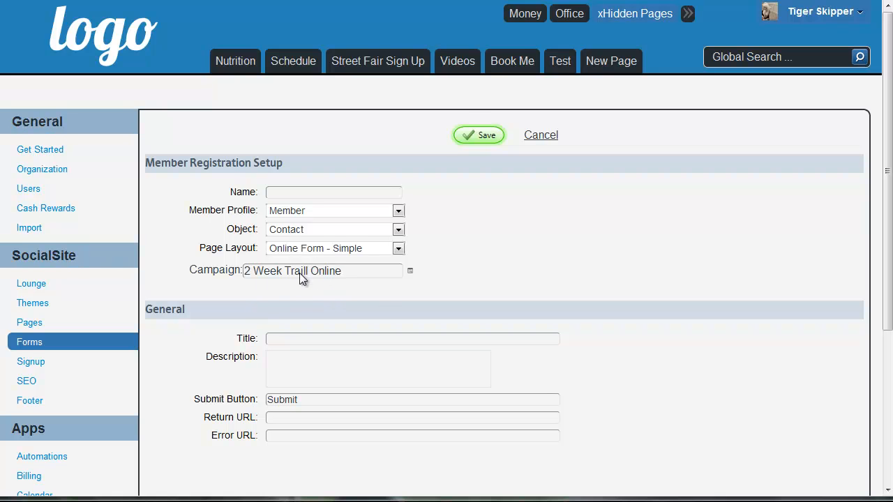
scroll(469, 317, down, 2)
drag(205, 199, 146, 197)
click(168, 226)
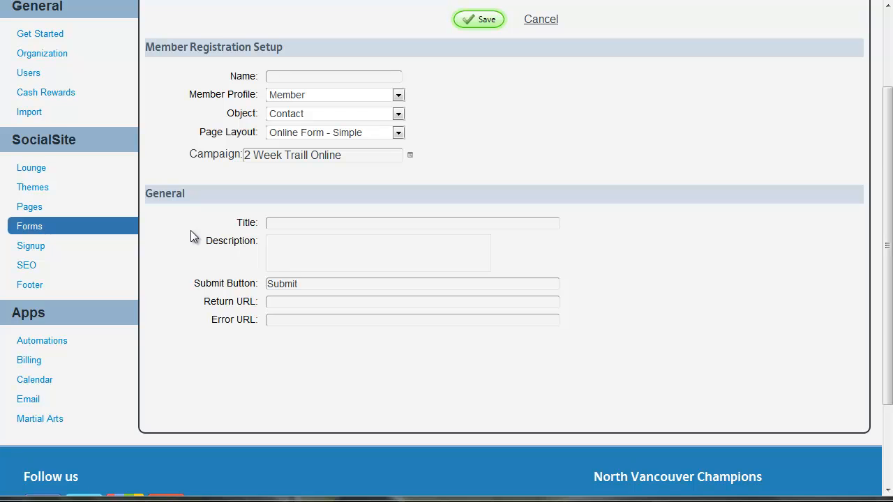
- Examine the new form's Title, Description, Submit Button, Return URL and Error URL fields
click(302, 223)
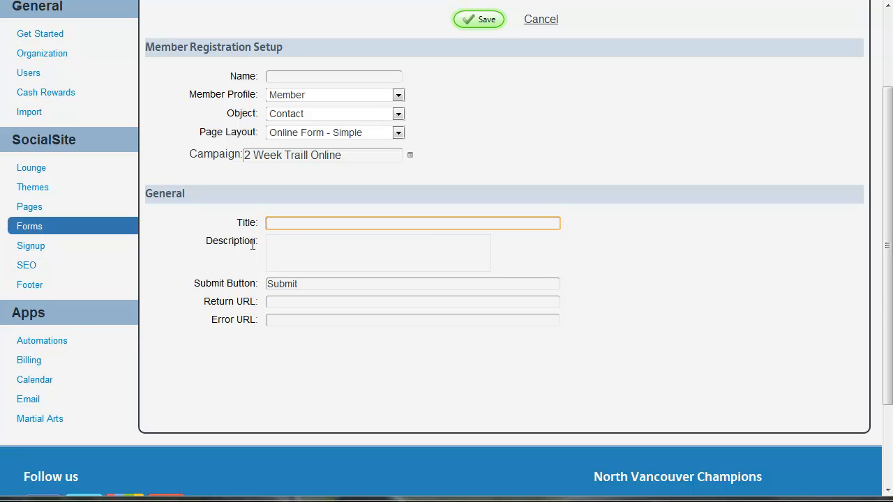
click(273, 244)
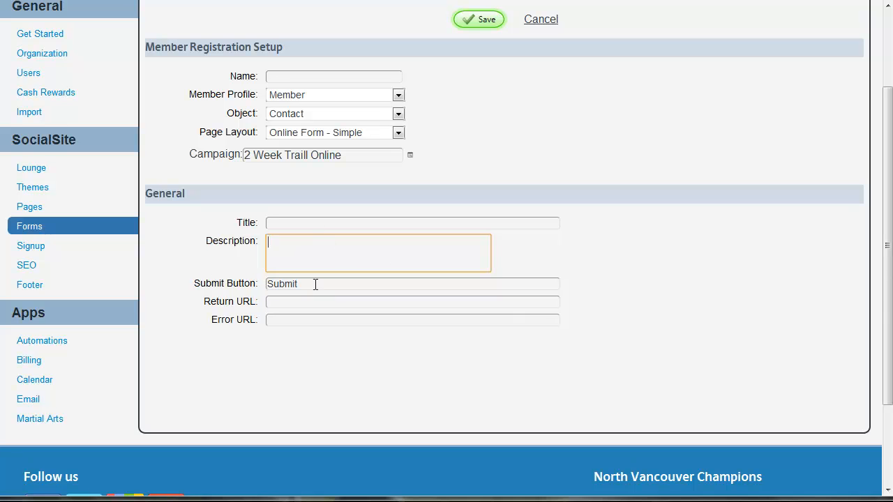
key(Tab)
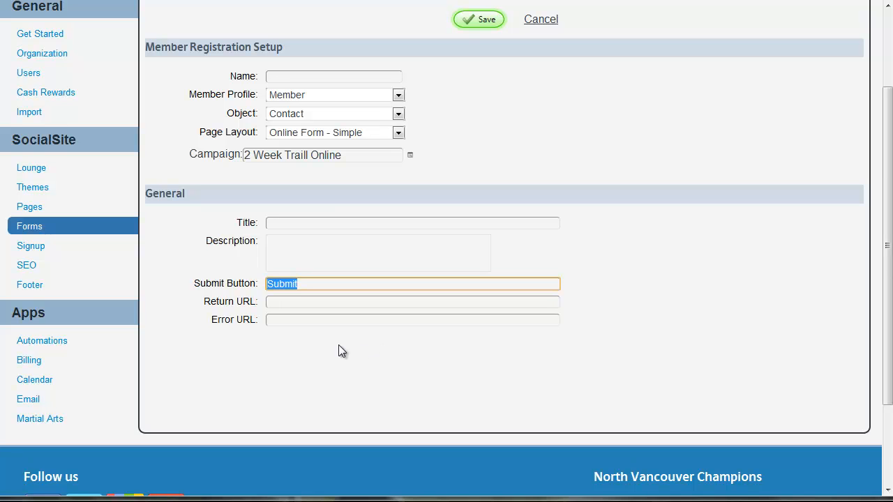
key(Tab)
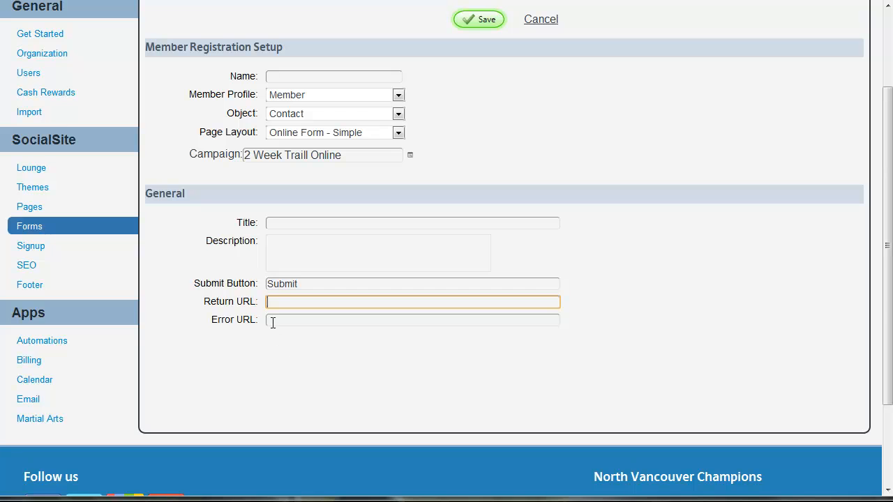
click(288, 319)
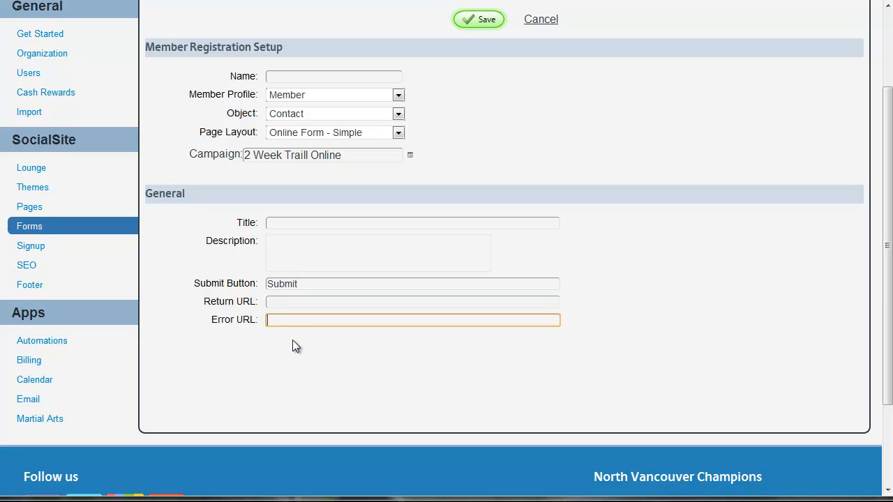
click(300, 302)
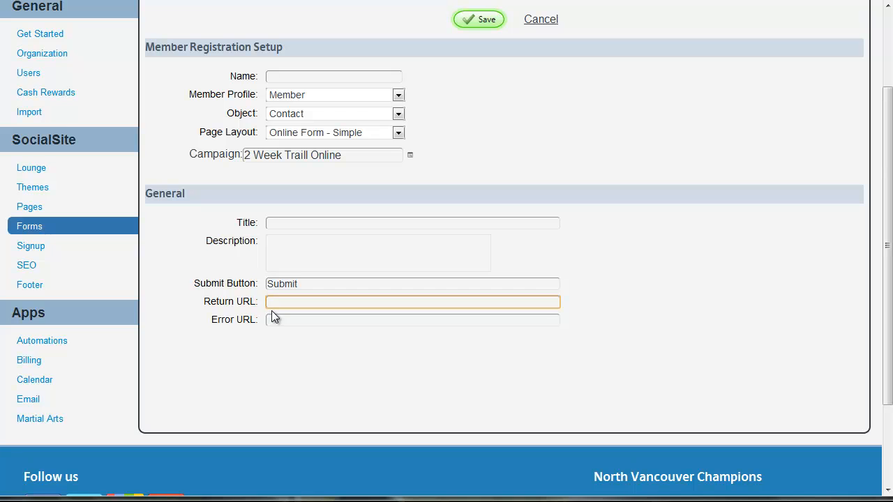
click(296, 318)
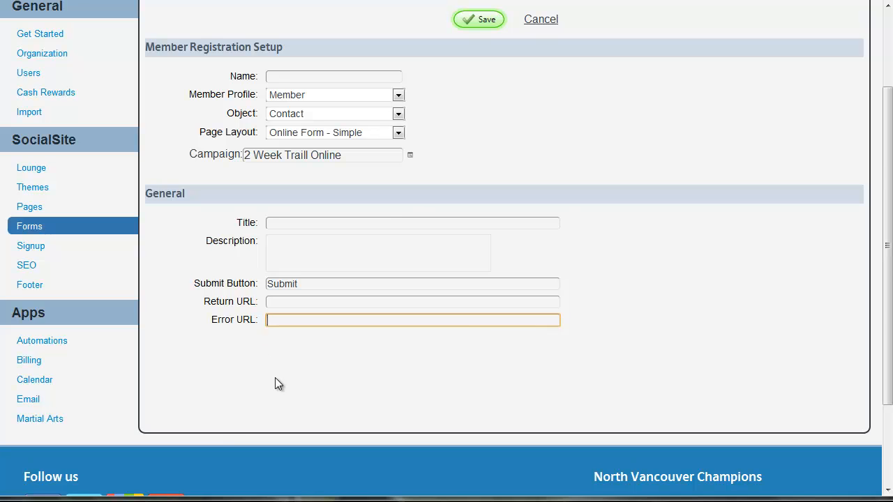
- Leave the new form unsaved and open the Home Page Signup form to examine its link section
scroll(386, 420, up, 3)
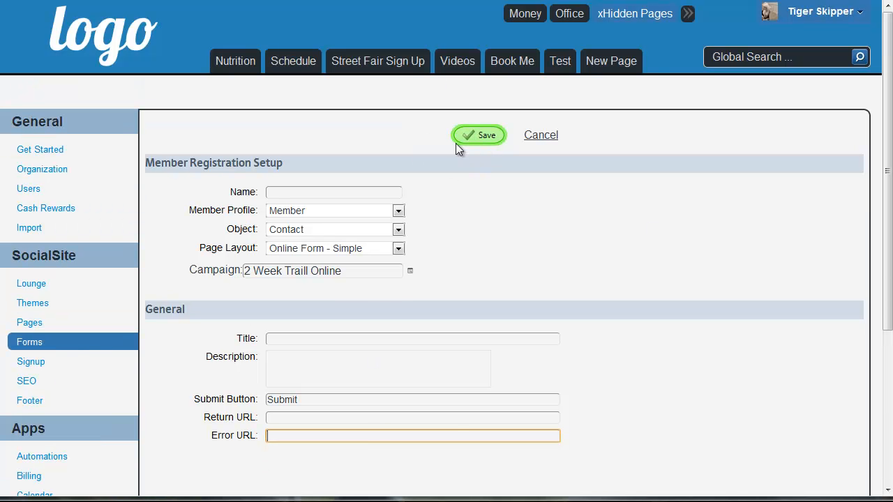
click(67, 343)
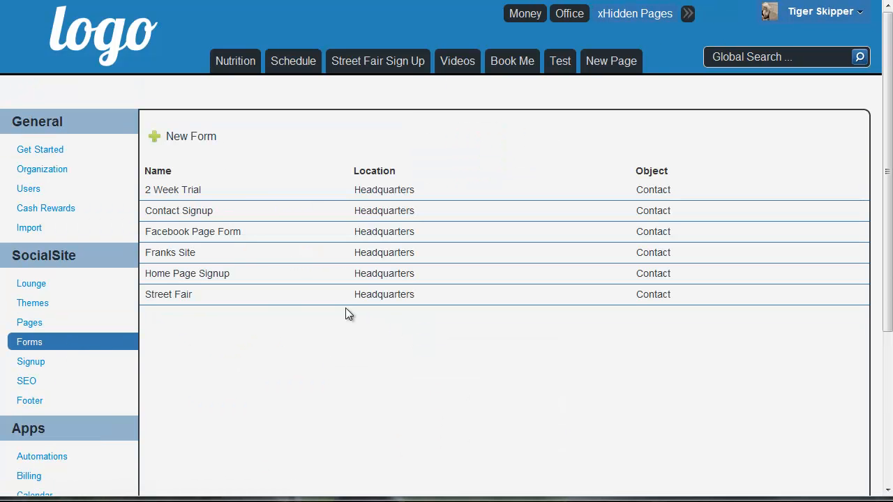
click(305, 278)
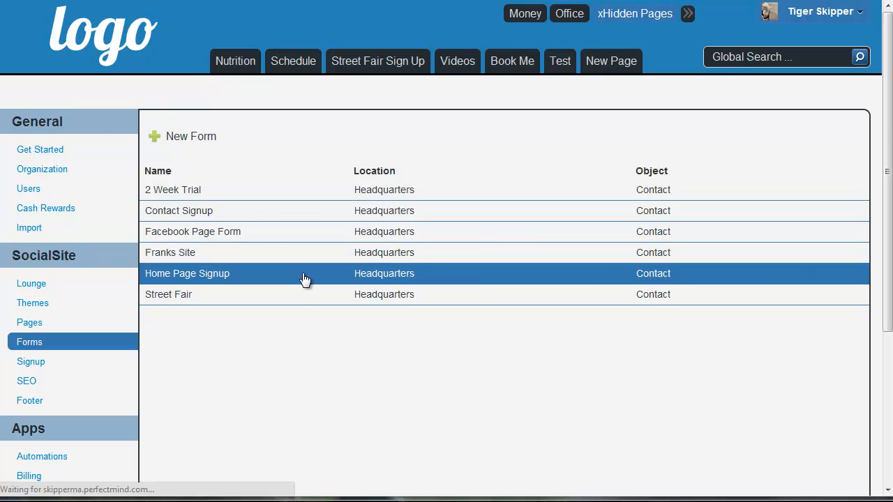
scroll(452, 333, down, 9)
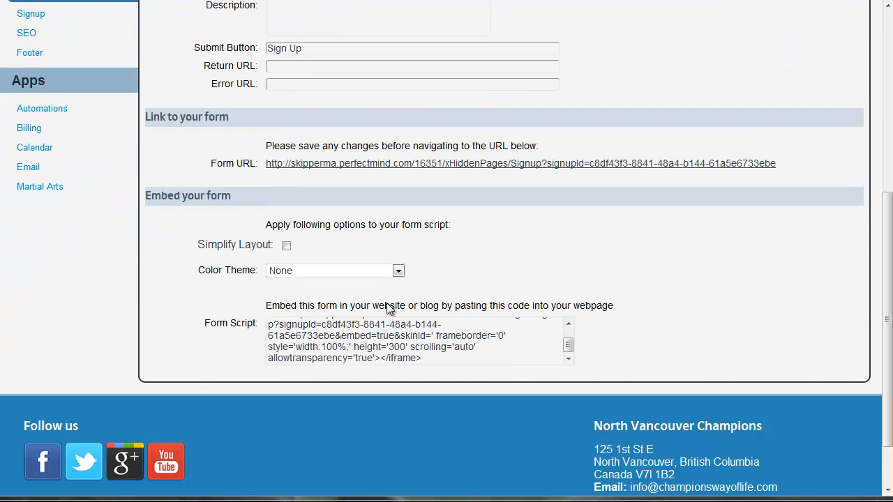
drag(244, 120, 160, 117)
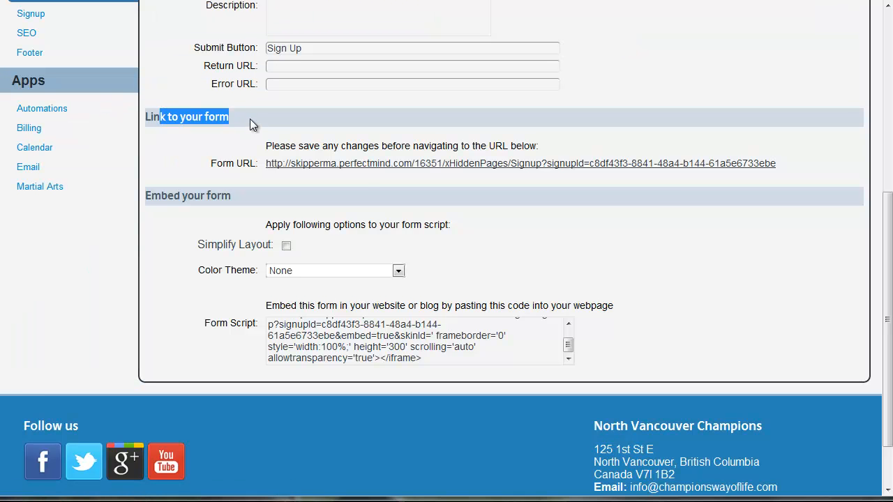
right_click(357, 173)
key(Escape)
click(359, 172)
- Enable Simplify Layout for the Home Page Signup form's embed script and review the available color themes
drag(446, 361, 254, 322)
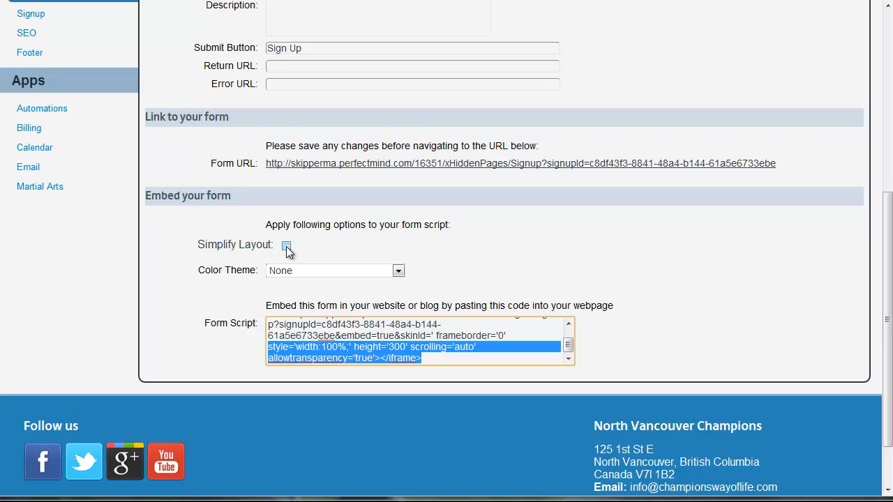
click(286, 247)
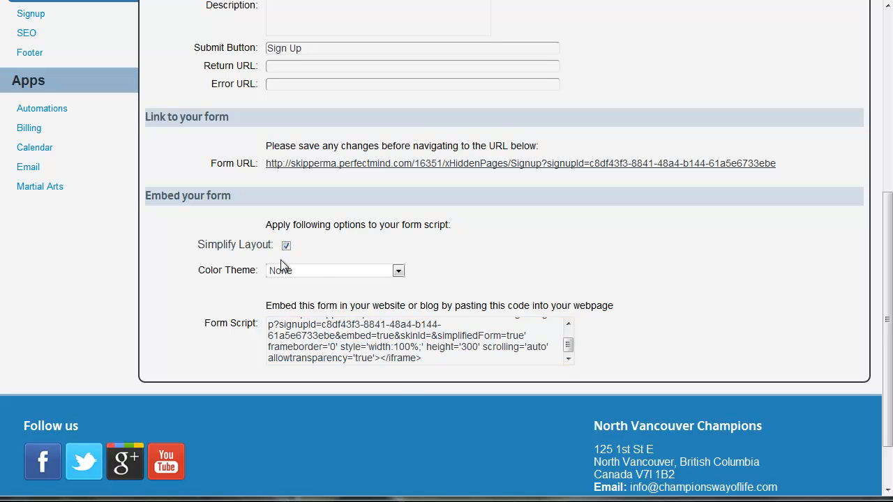
click(314, 270)
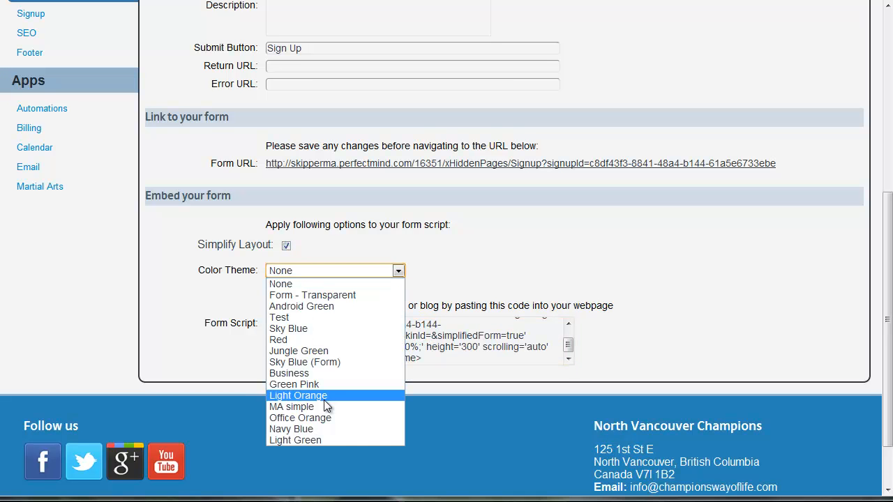
click(248, 348)
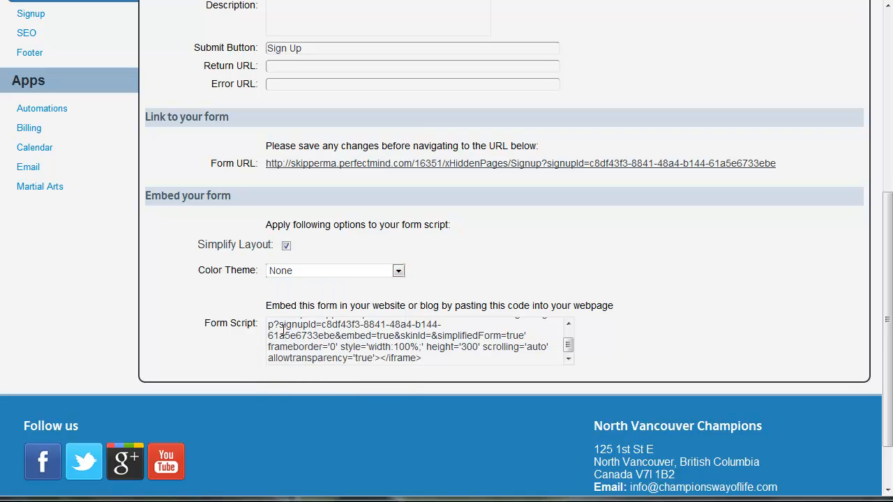
- Select the whole embed script of the Home Page Signup form and review the form's settings
drag(270, 326, 327, 337)
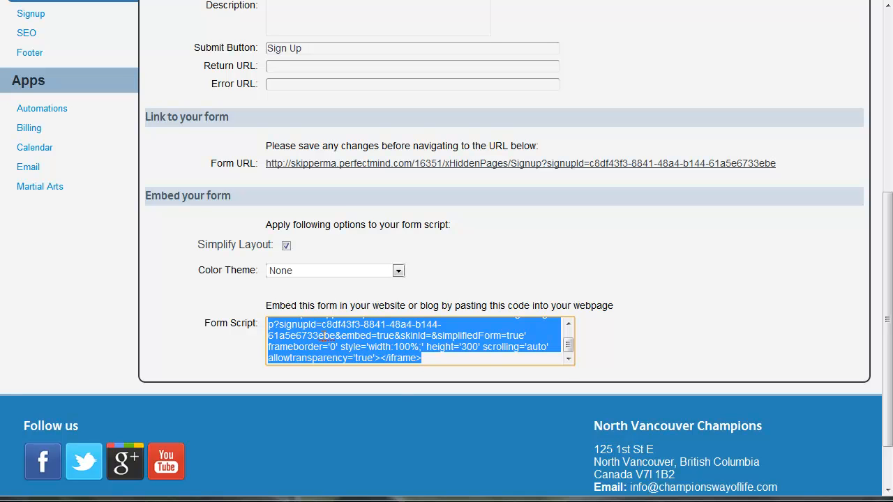
scroll(405, 317, up, 3)
scroll(258, 125, up, 2)
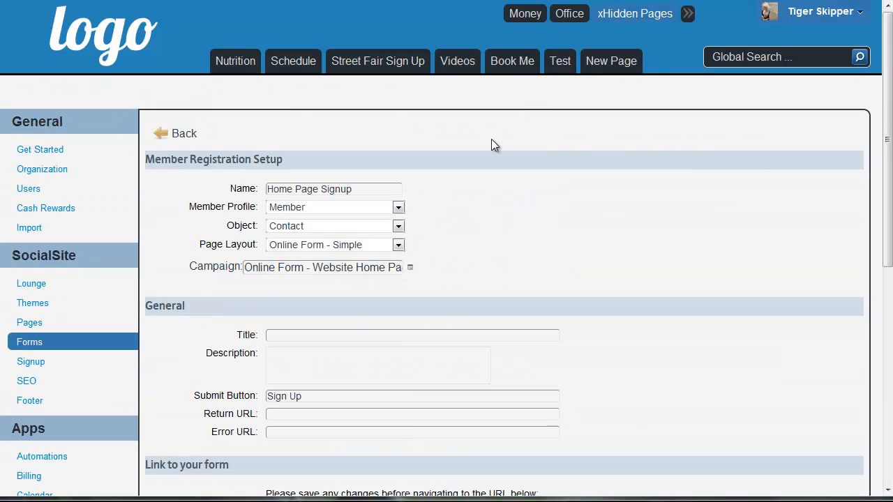
scroll(426, 313, down, 5)
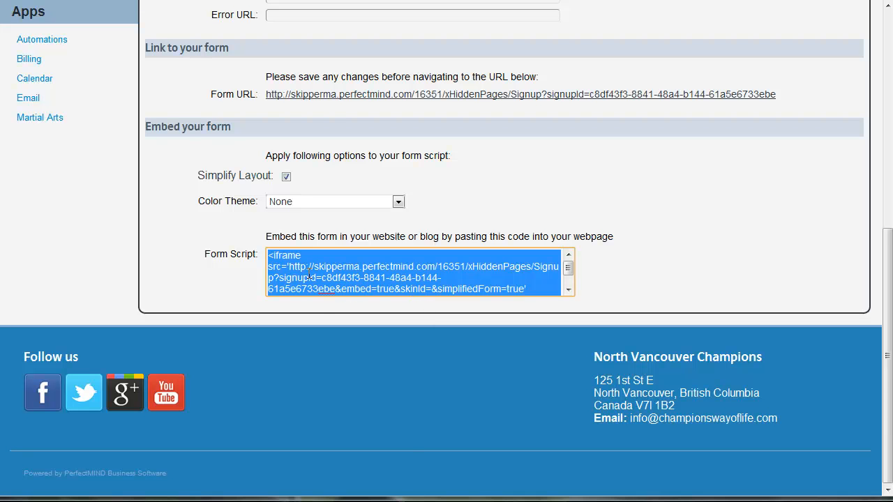
scroll(409, 435, up, 5)
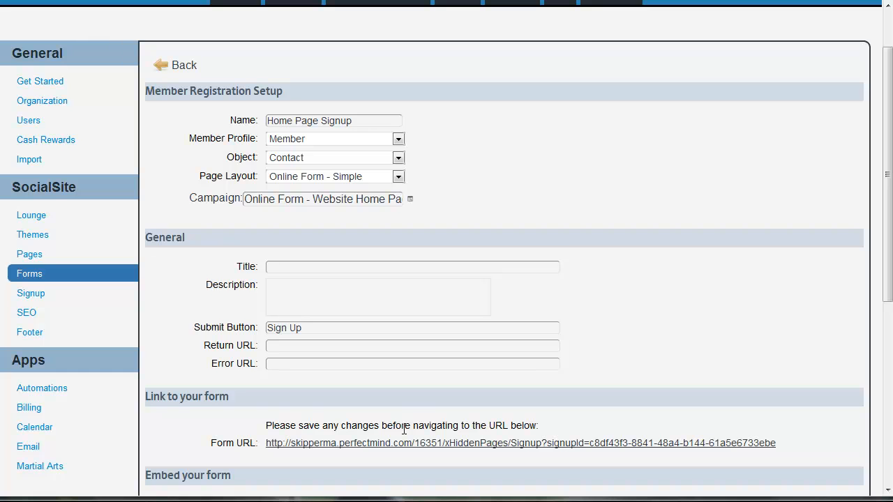
scroll(408, 414, up, 1)
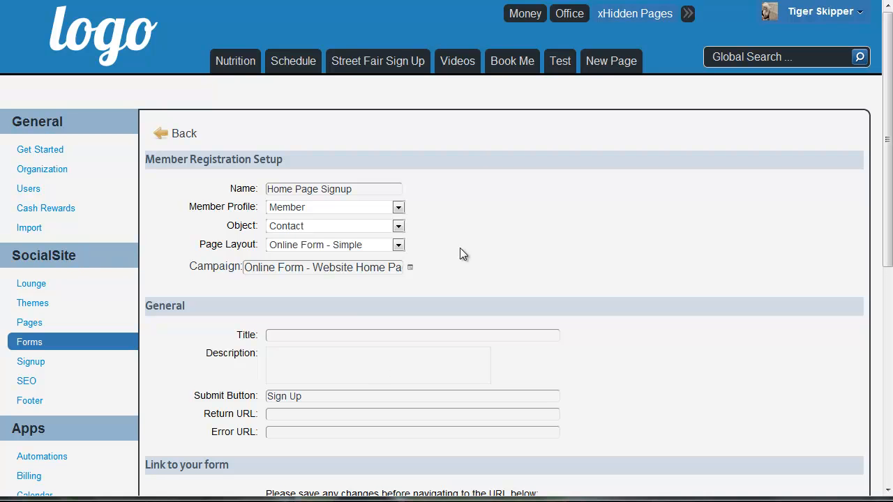
- Open the Schedule page for editing and clear all of its existing content
click(300, 63)
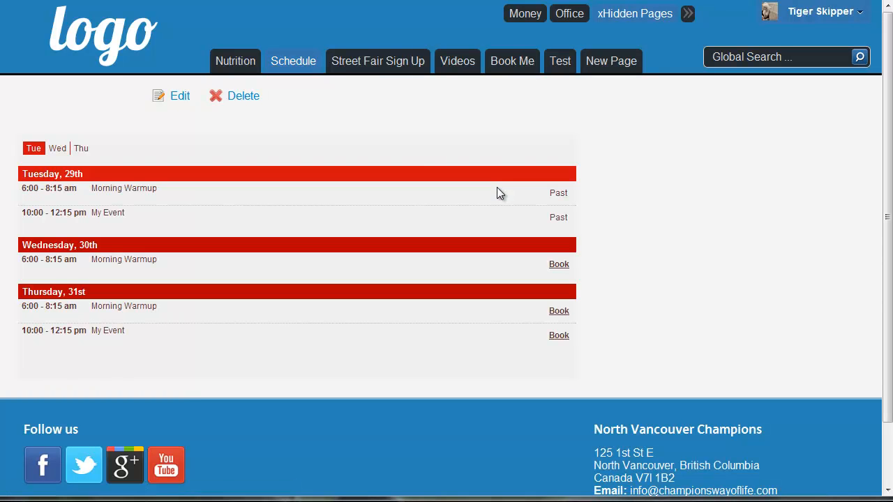
click(180, 94)
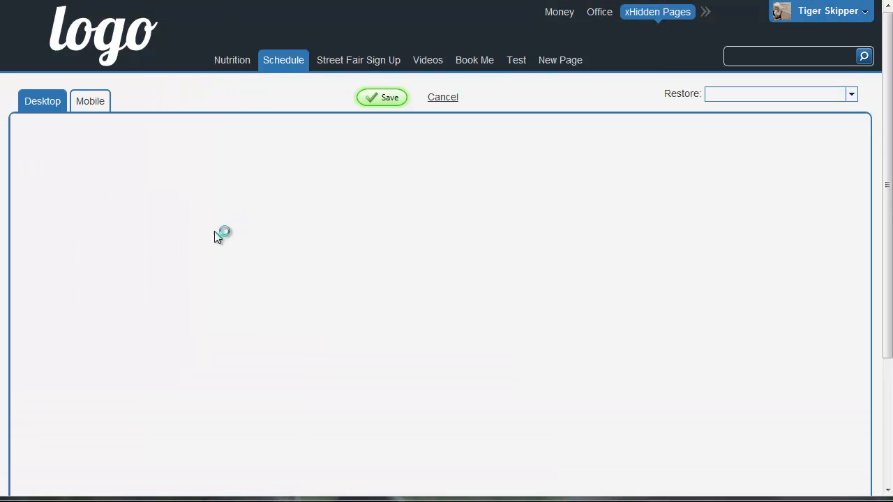
scroll(38, 393, down, 5)
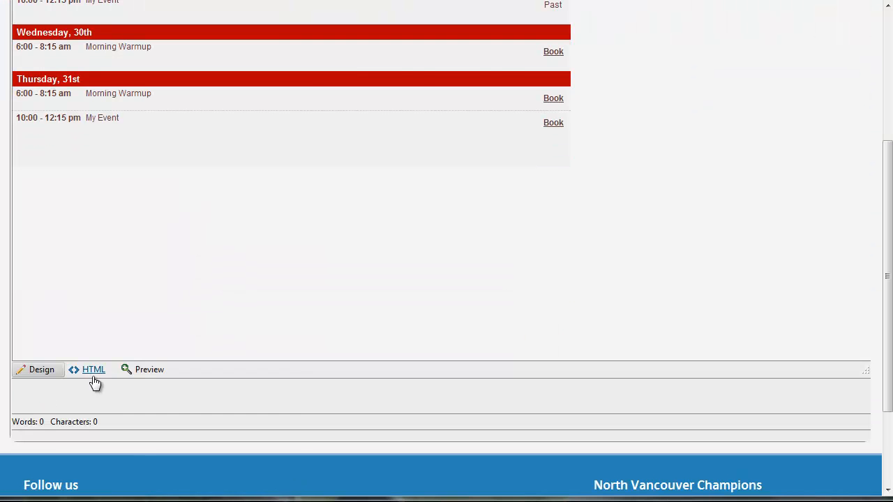
click(93, 377)
scroll(727, 216, down, 5)
click(35, 318)
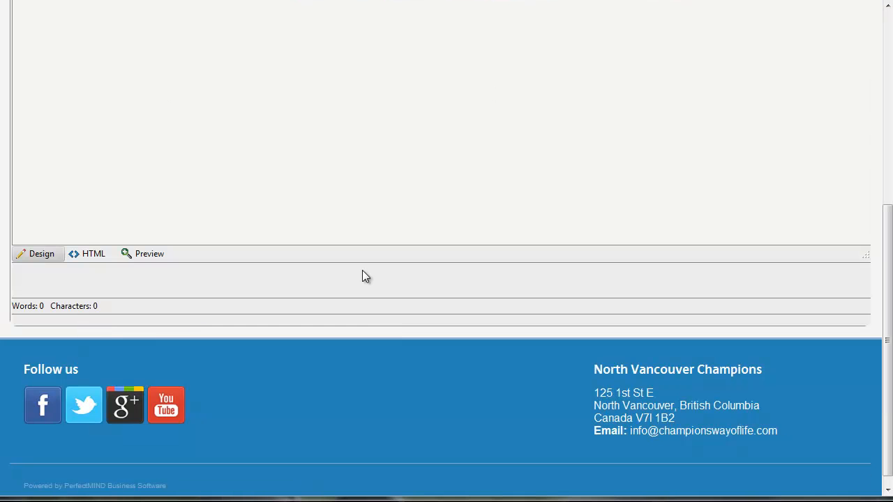
scroll(165, 299, up, 3)
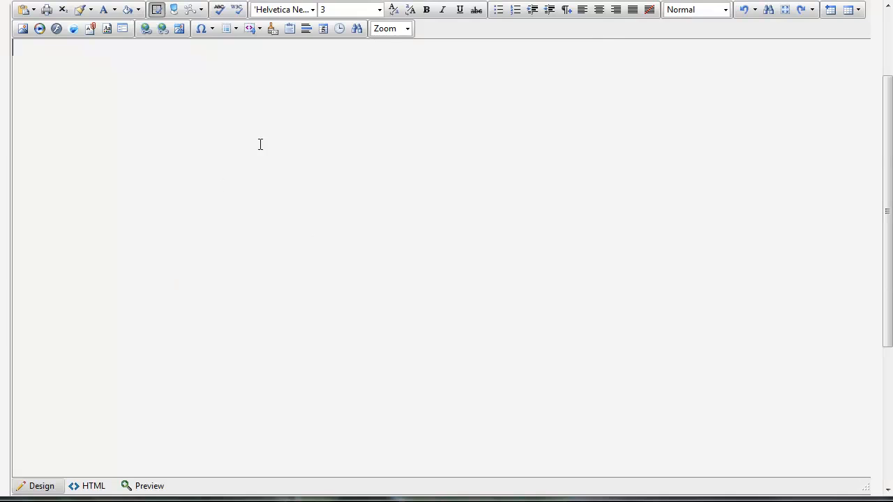
scroll(427, 313, up, 2)
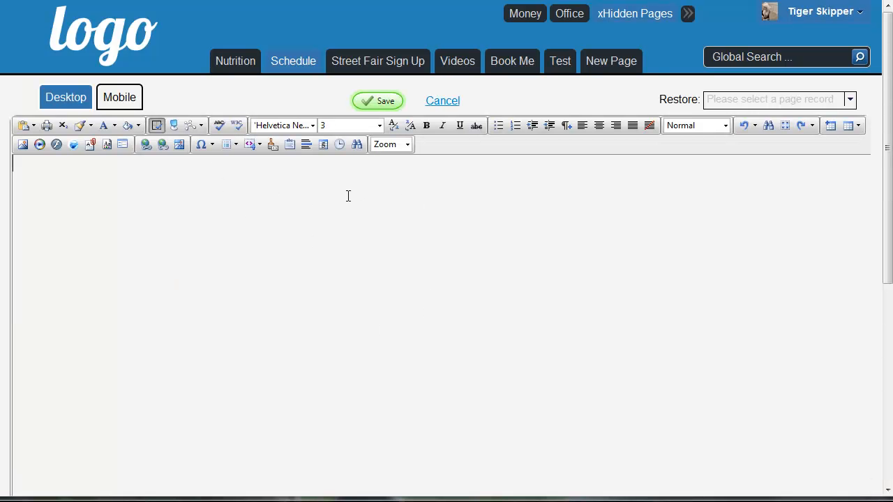
- Start inserting a form into the emptied Schedule page, choose the 2 Week Trial form and check its preview
click(122, 148)
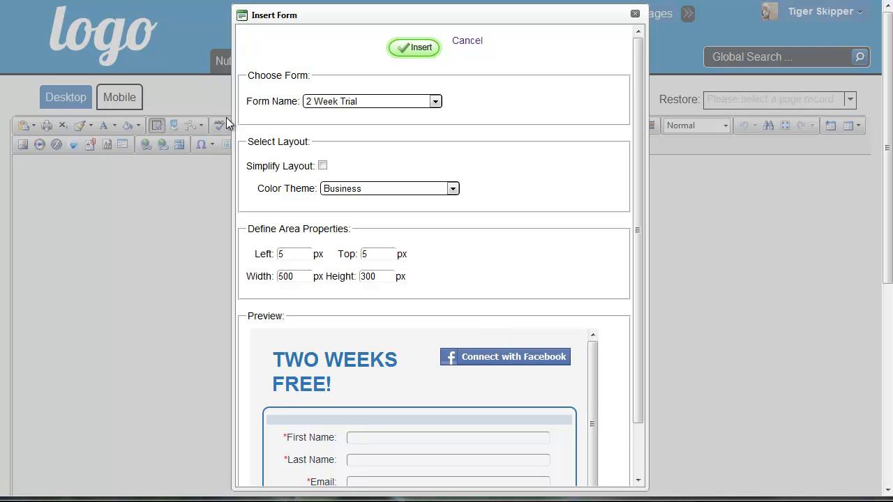
click(324, 103)
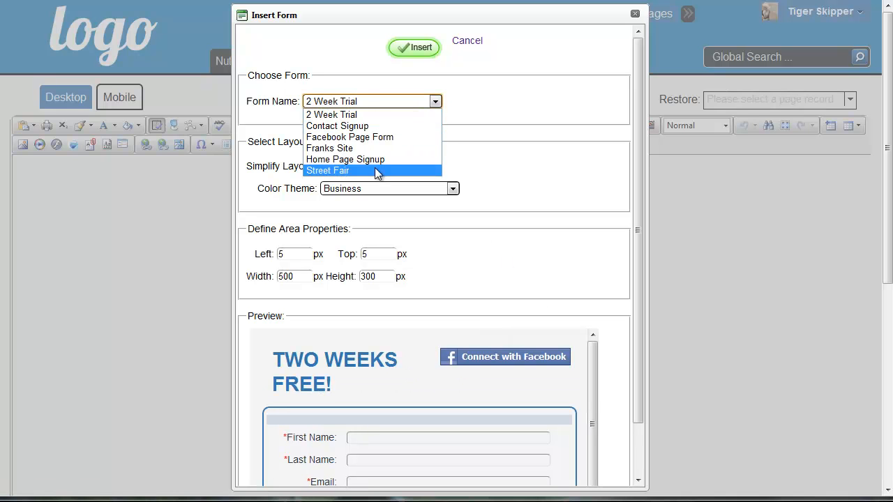
click(312, 115)
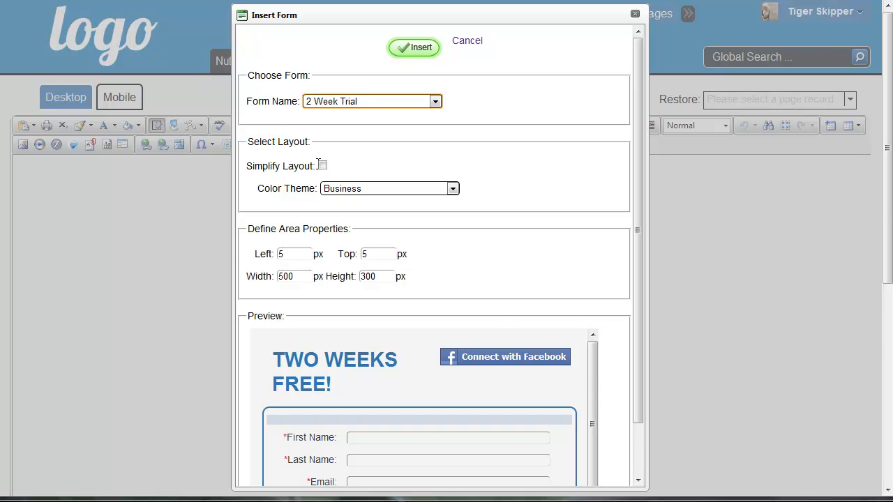
scroll(544, 342, down, 2)
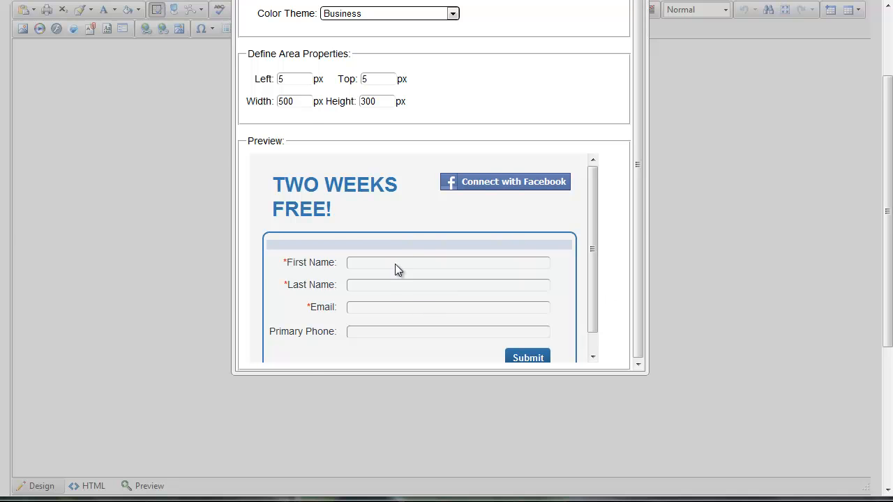
scroll(383, 285, up, 2)
- Enable Simplify Layout for the 2 Week Trial form, set its color theme to MA simple and check the preview
click(323, 166)
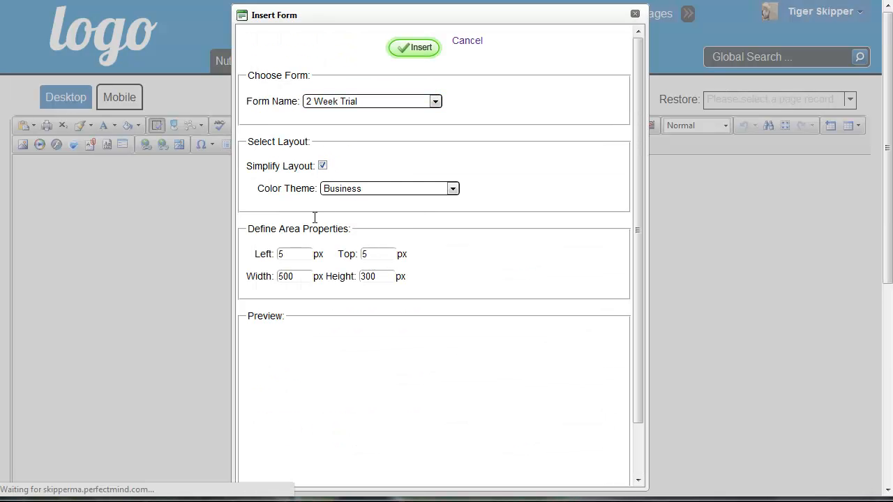
scroll(645, 276, down, 2)
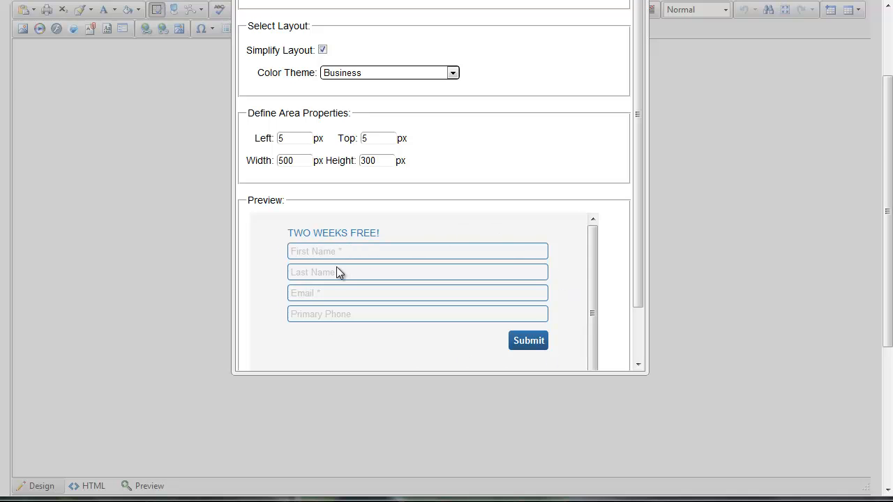
scroll(432, 361, up, 2)
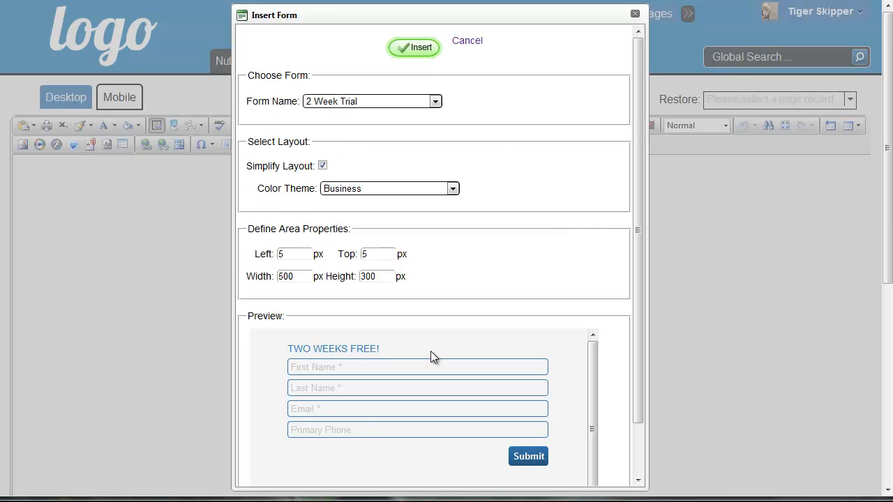
click(403, 193)
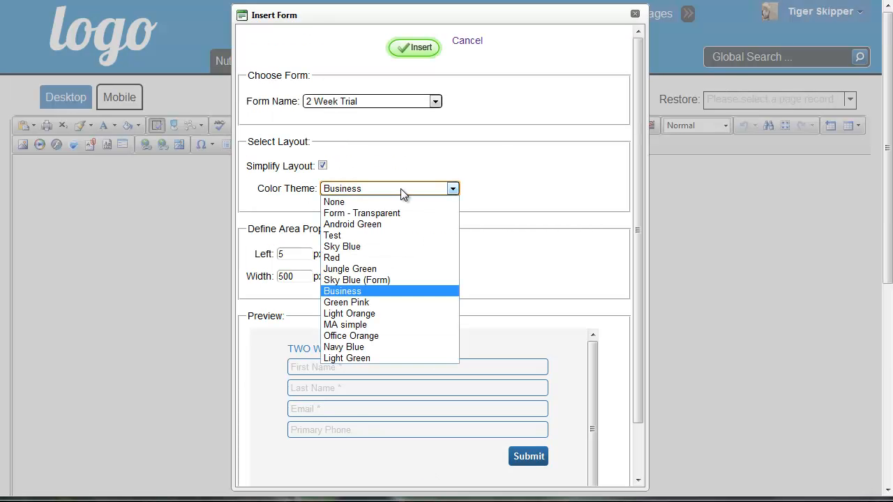
click(376, 326)
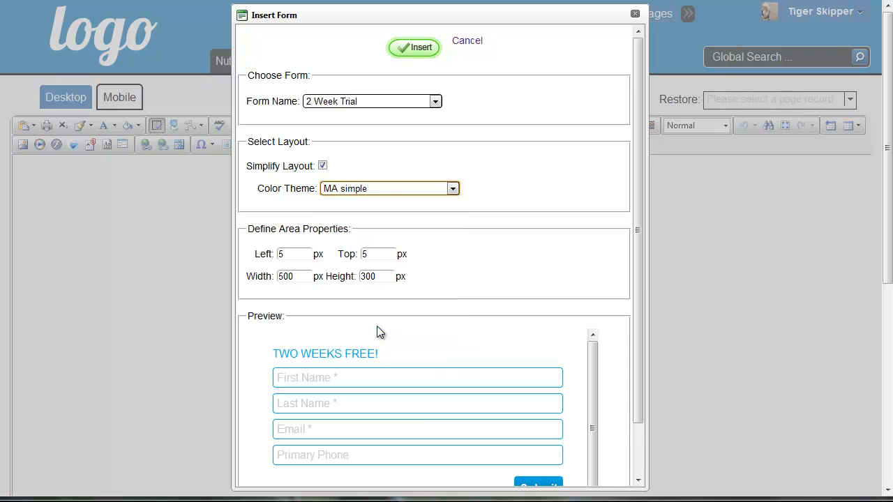
scroll(549, 241, down, 1)
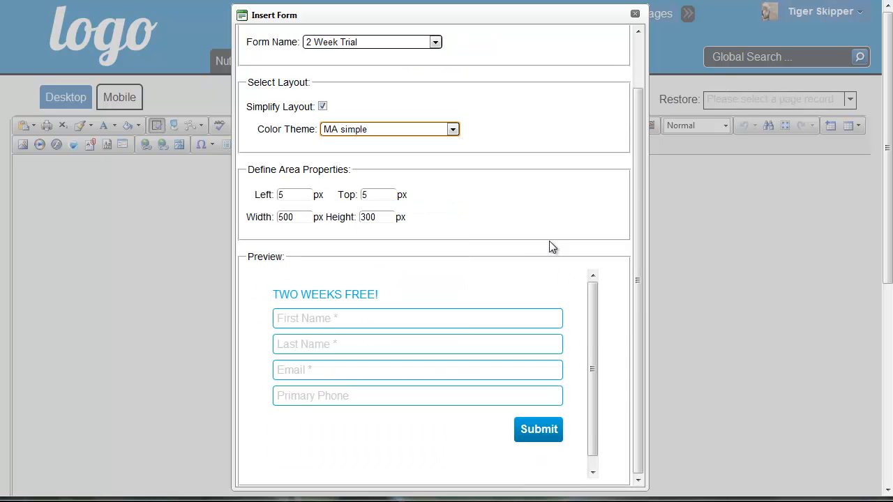
- Set the width of the form's area to 300 px in its area properties
click(292, 195)
click(388, 196)
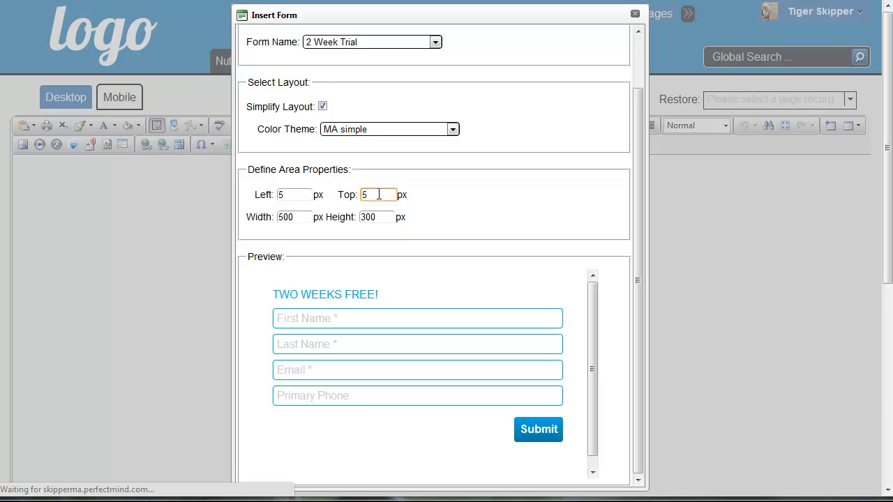
drag(294, 213, 258, 213)
text(300)
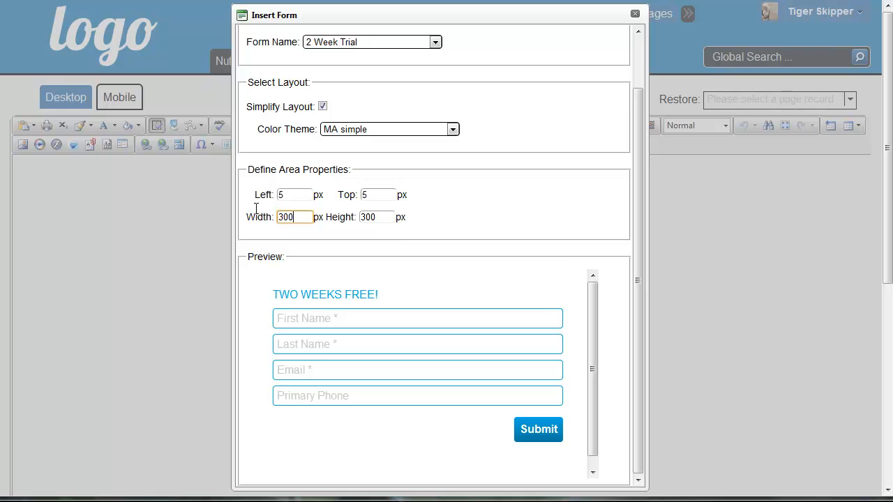
click(394, 221)
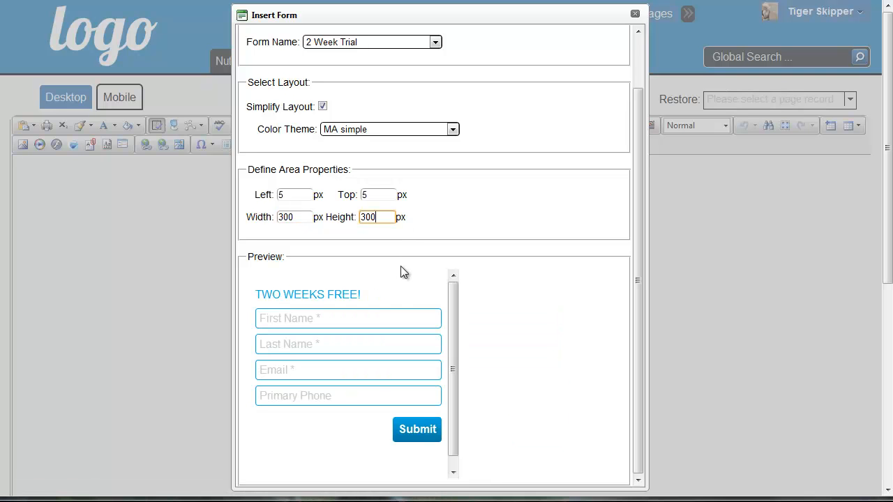
- Insert the configured 2 Week Trial form into the Schedule page and save the page
scroll(584, 253, up, 2)
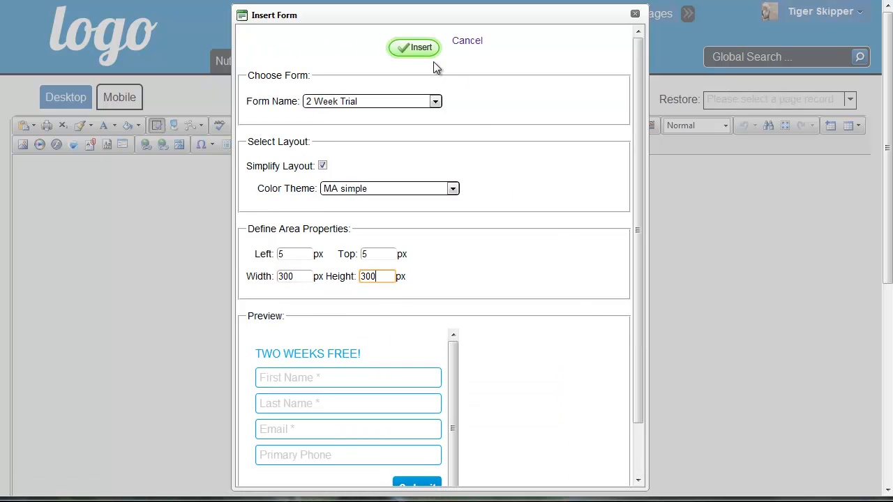
click(402, 47)
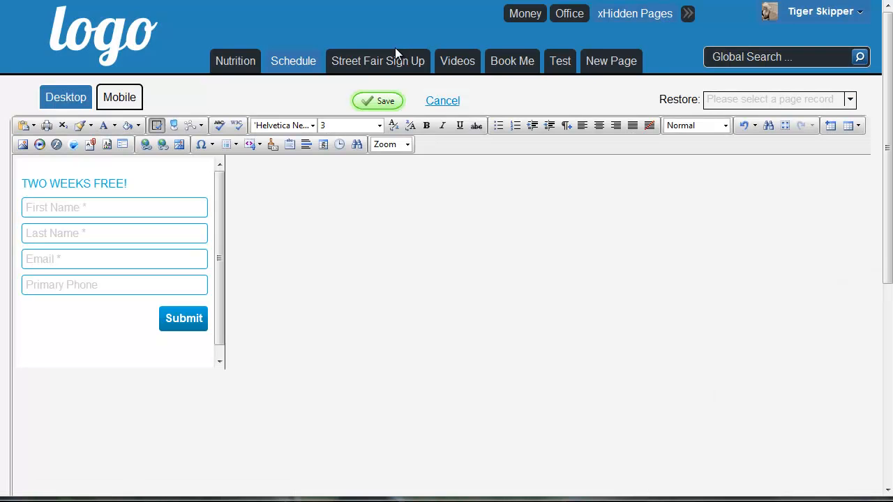
click(377, 100)
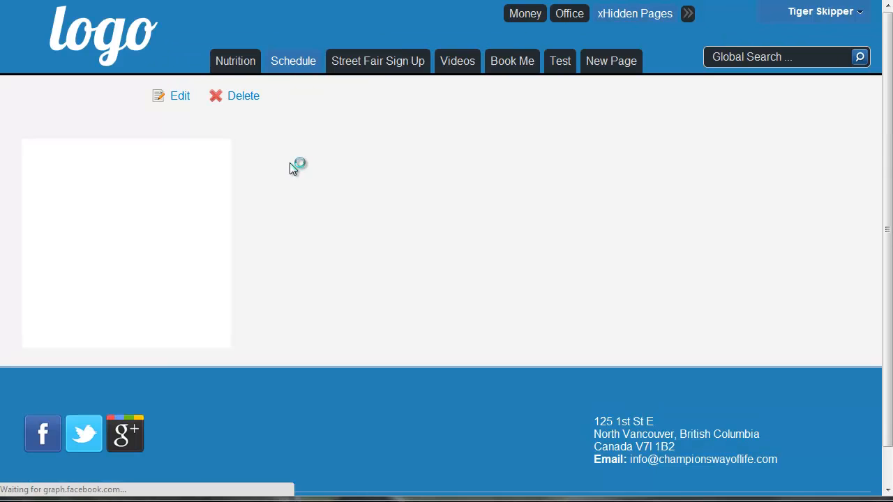
- Enter the test lead's first and last name in the Two Weeks Free form on the Schedule page
click(99, 195)
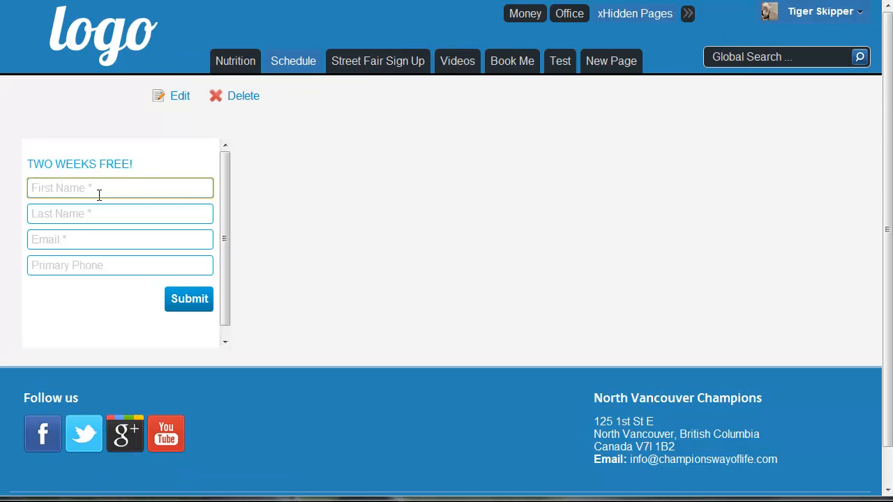
text(dklfgmkl)
key(Tab)
text(rfvmdkl)
key(shift+Tab)
text(Daisy)
key(Tab)
text(Duck)
- Fill in the test lead's email and primary phone with placeholder entries and submit the form
key(Tab)
text(dfgdfgd)
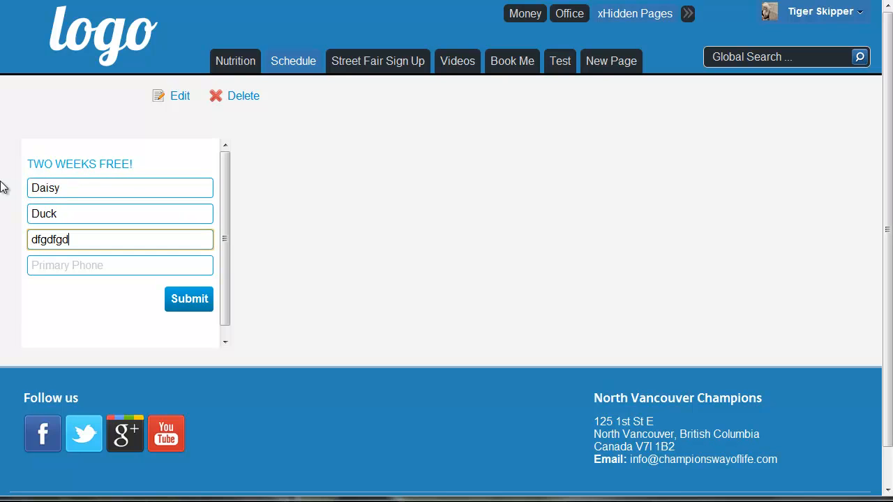
text(@dfgdfgd.com)
click(69, 262)
text(sdfgsdfsd)
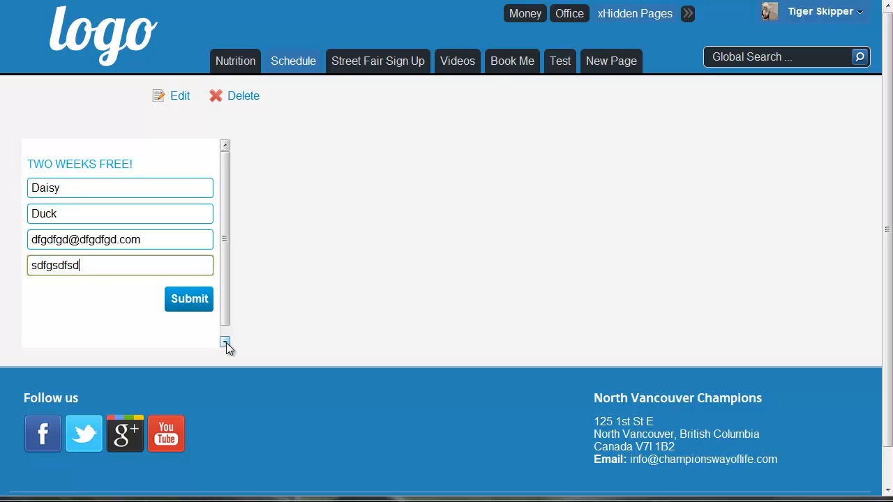
click(187, 307)
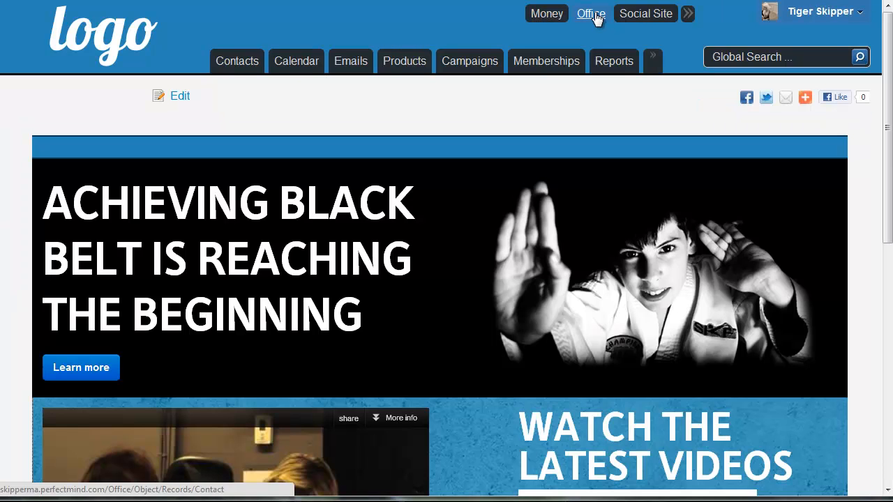
- Open the submitted lead's record in the Office contacts and examine the campaign under Marketing Information
click(236, 69)
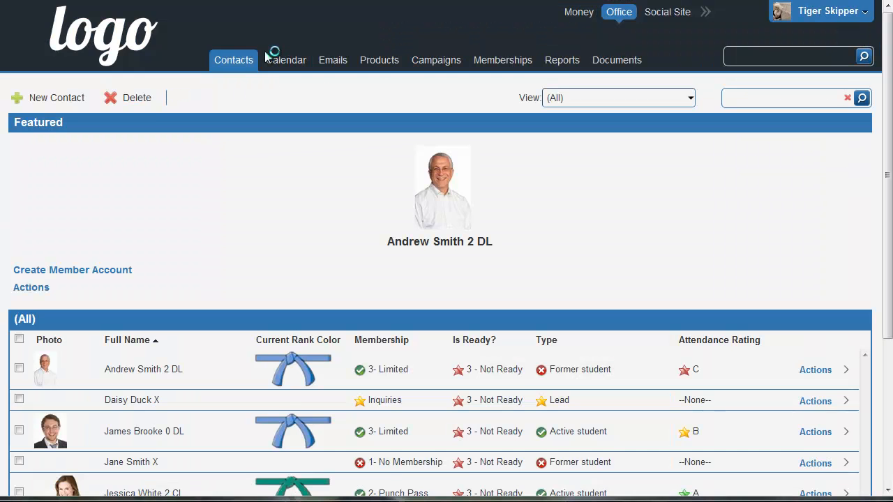
scroll(144, 223, down, 3)
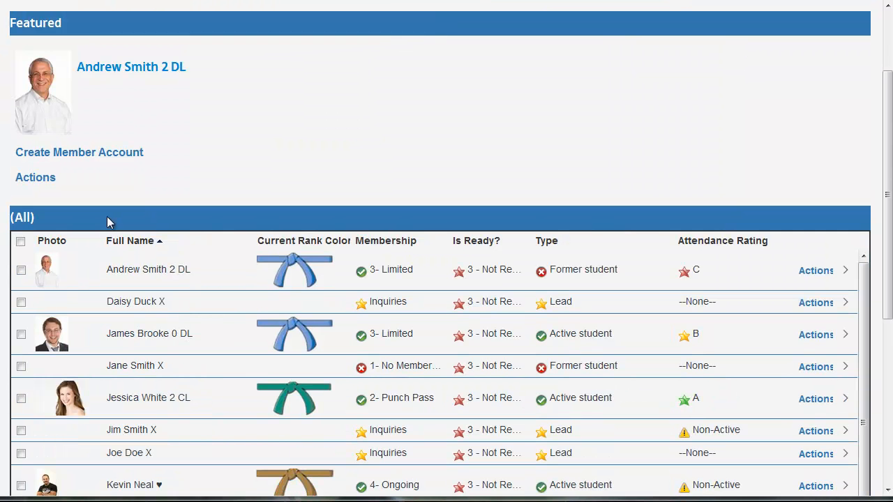
click(284, 310)
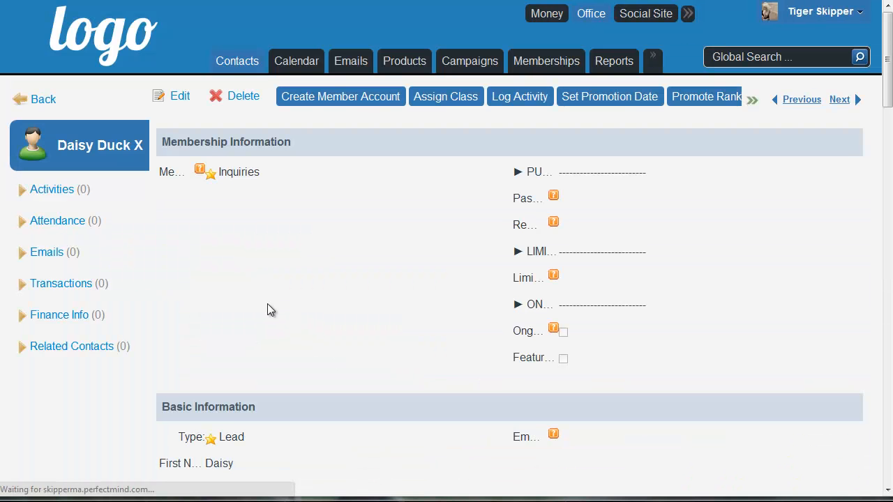
scroll(272, 304, down, 10)
scroll(276, 306, down, 6)
scroll(282, 304, up, 6)
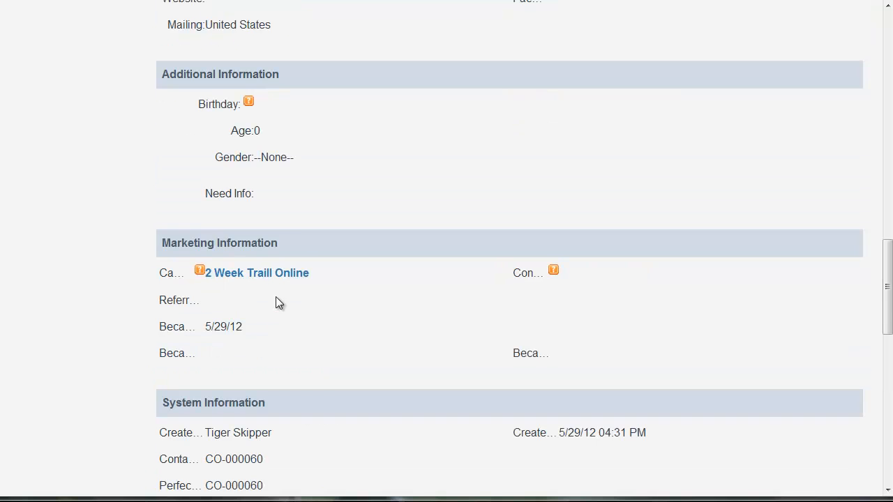
drag(335, 281, 195, 264)
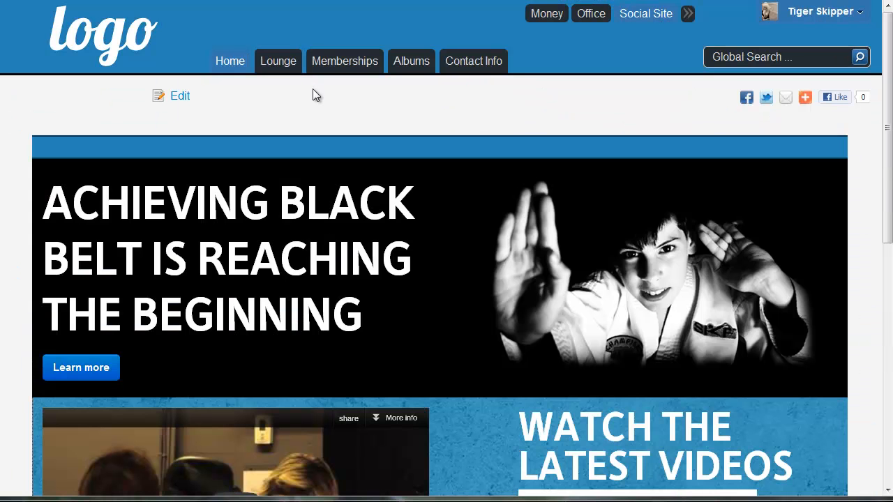
- From the SocialSite settings, open the Calendar app's page for customizing and embedding a schedule
click(847, 14)
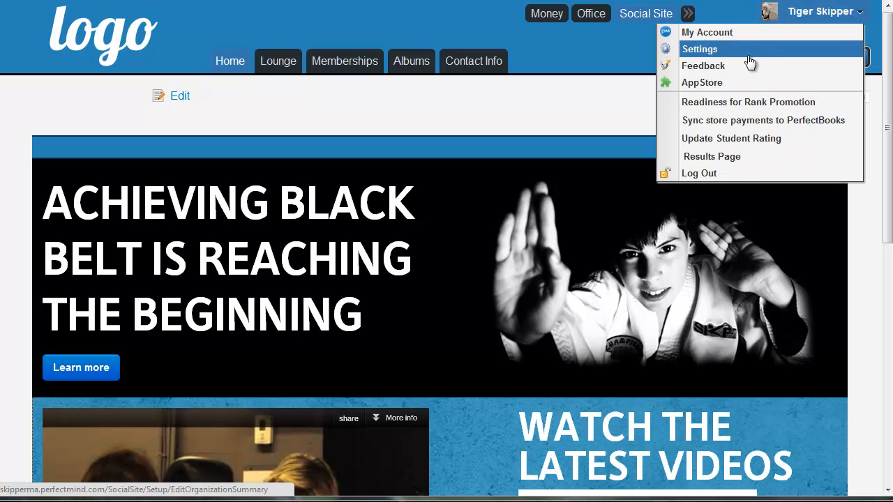
click(747, 59)
scroll(52, 235, down, 3)
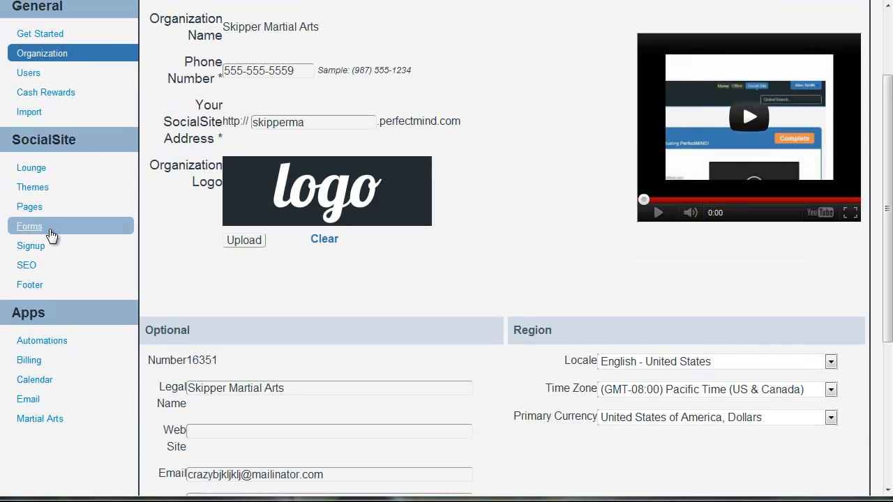
click(32, 380)
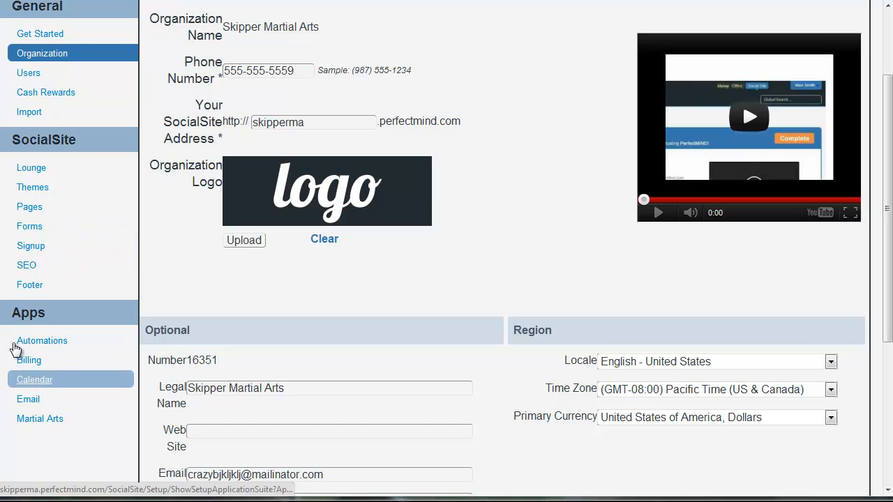
click(267, 281)
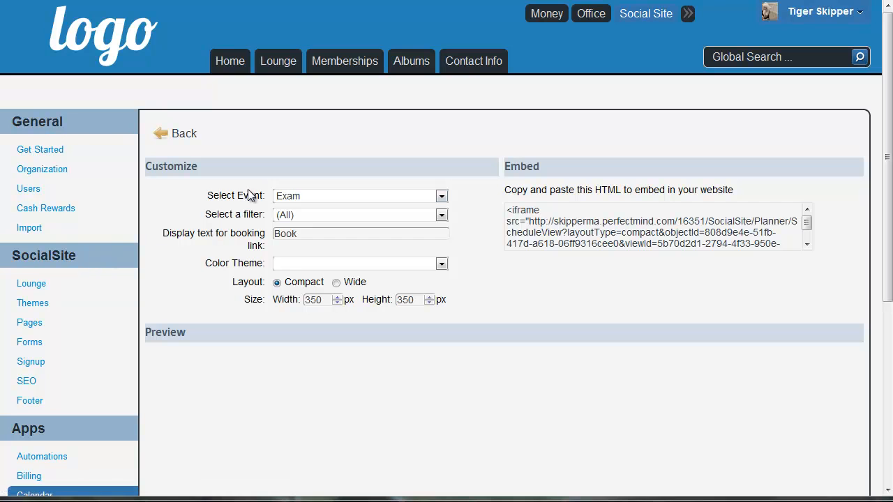
- Review the selectable event types and the filters offered for the Exam event
click(296, 198)
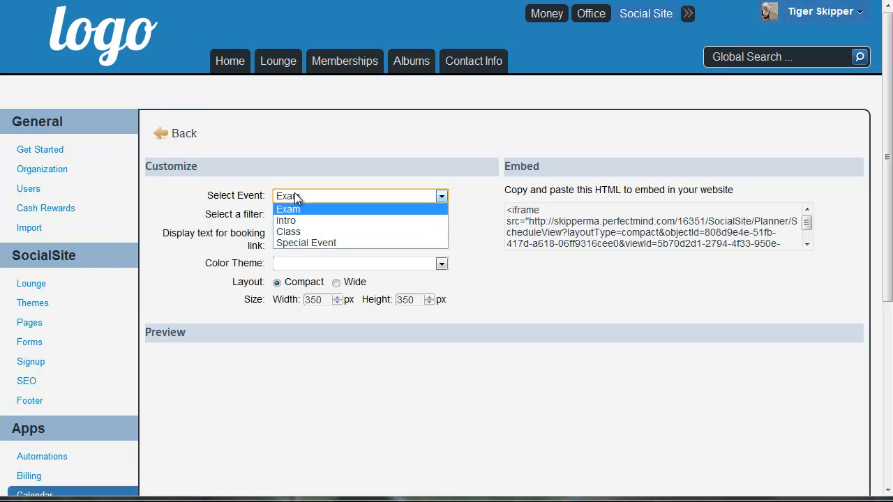
click(205, 215)
click(290, 220)
click(290, 216)
click(309, 221)
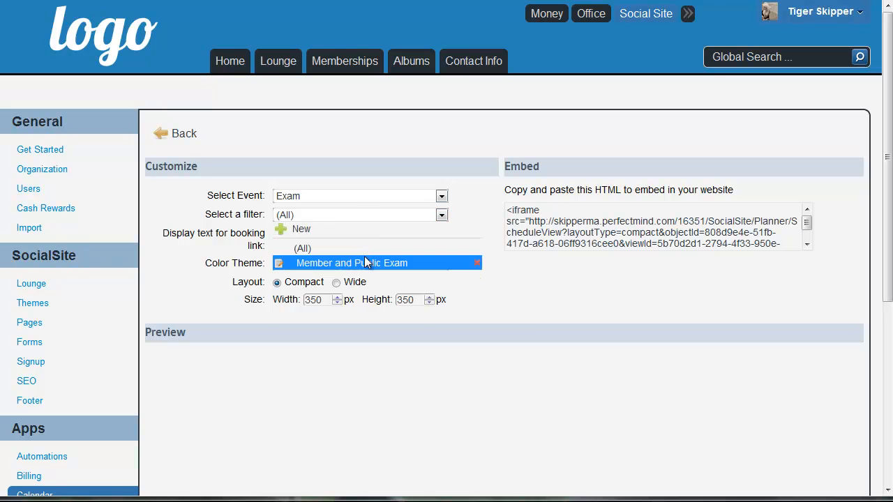
- Set the embedded schedule's event to Class and its filter to Public Class
click(348, 192)
click(345, 194)
click(346, 194)
click(341, 227)
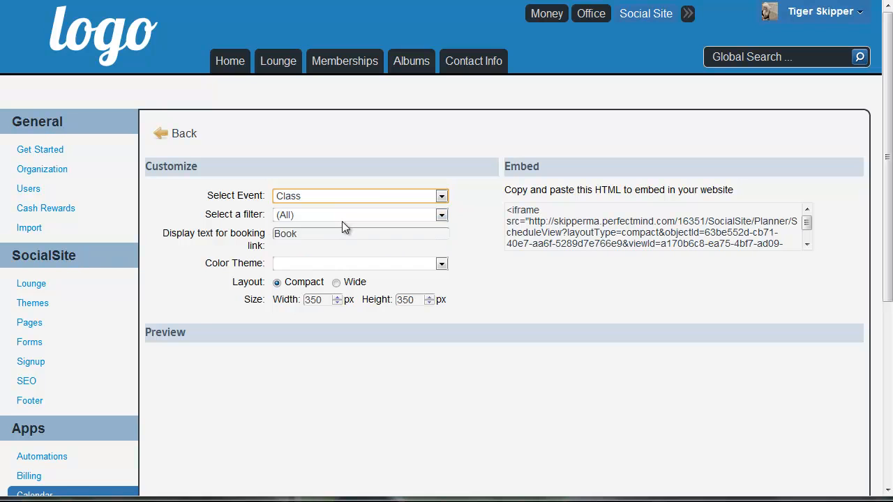
click(341, 216)
click(340, 278)
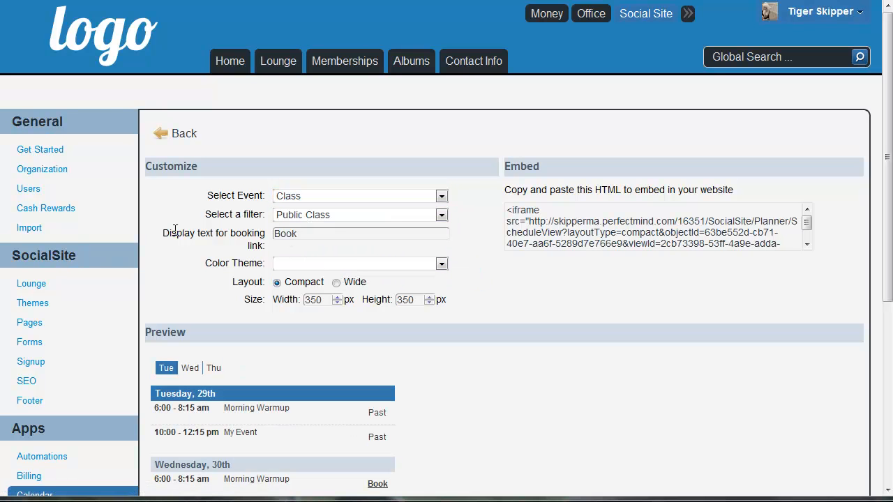
- Check the schedule preview and the booking link's display text, and set the color theme to Red
scroll(488, 290, down, 3)
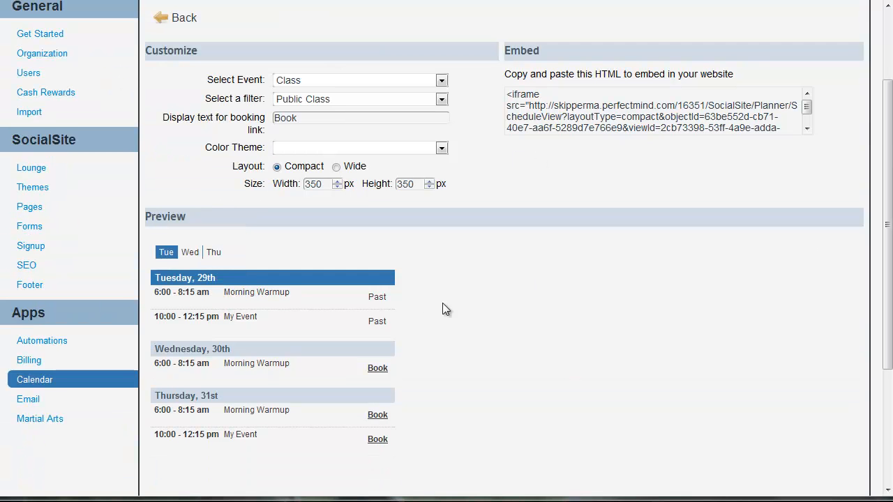
double_click(303, 122)
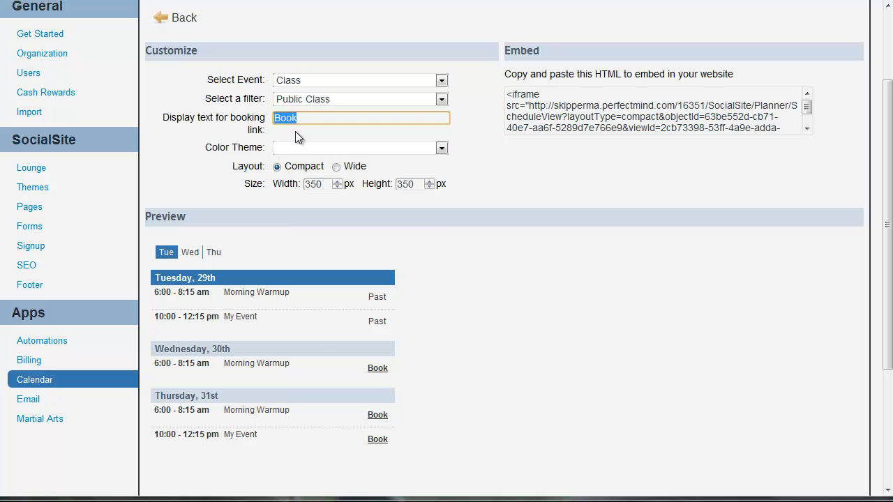
click(297, 149)
click(282, 222)
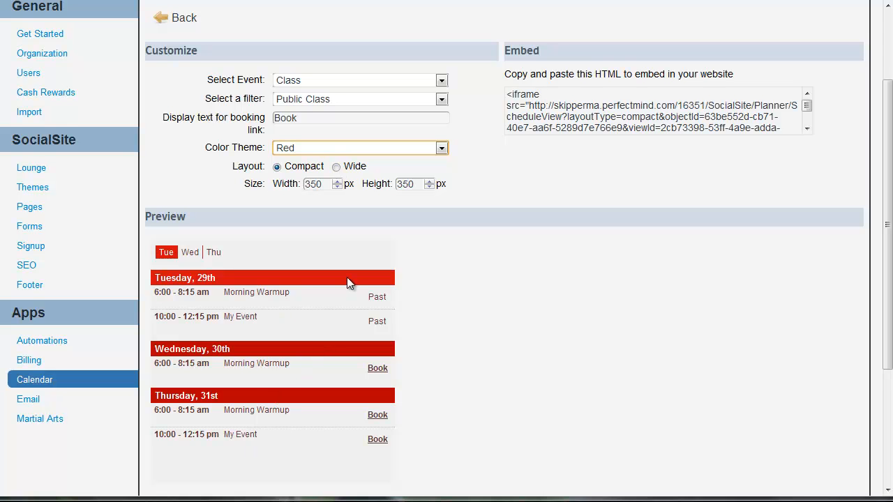
- Switch the class schedule to the Wide layout and set its width to 800 px
click(354, 167)
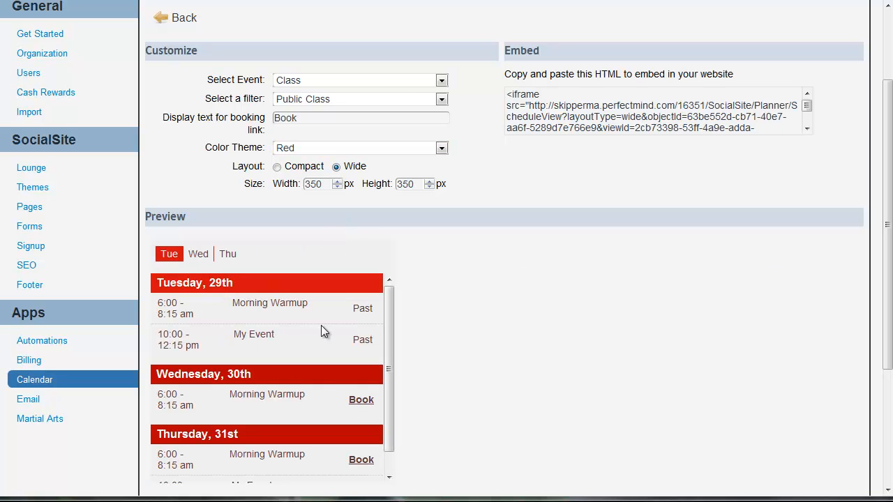
double_click(310, 184)
text(800)
click(488, 181)
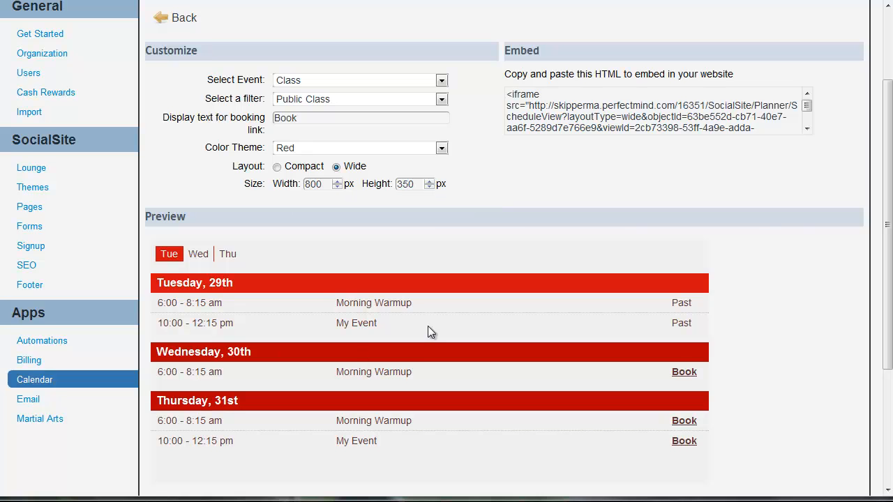
scroll(539, 327, up, 3)
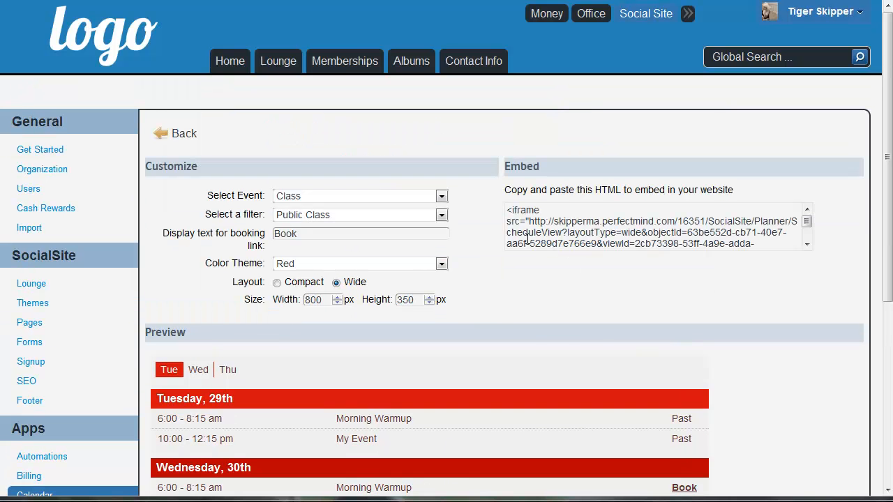
- Copy the complete HTML embed code of the customized class schedule
drag(509, 211, 784, 283)
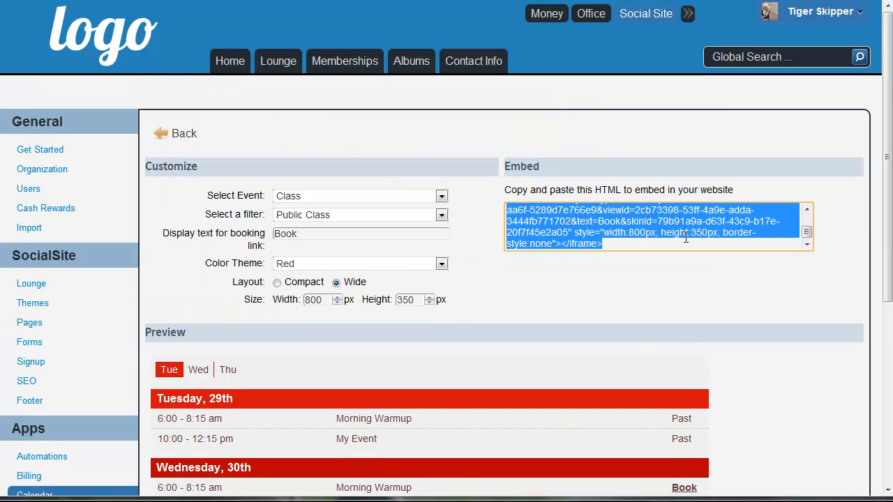
right_click(675, 229)
click(717, 289)
- Edit the Nutrition page in xHidden Pages and replace its HTML source with the copied schedule embed code
mouse_move(687, 14)
click(691, 31)
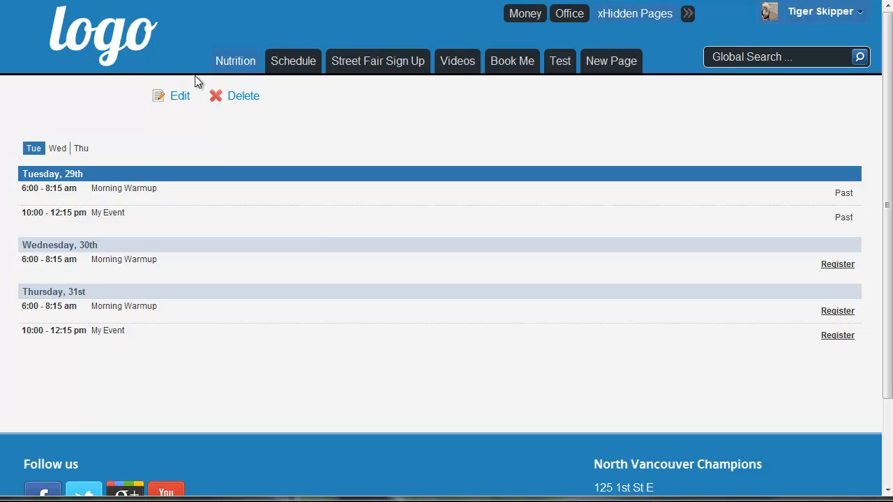
click(179, 96)
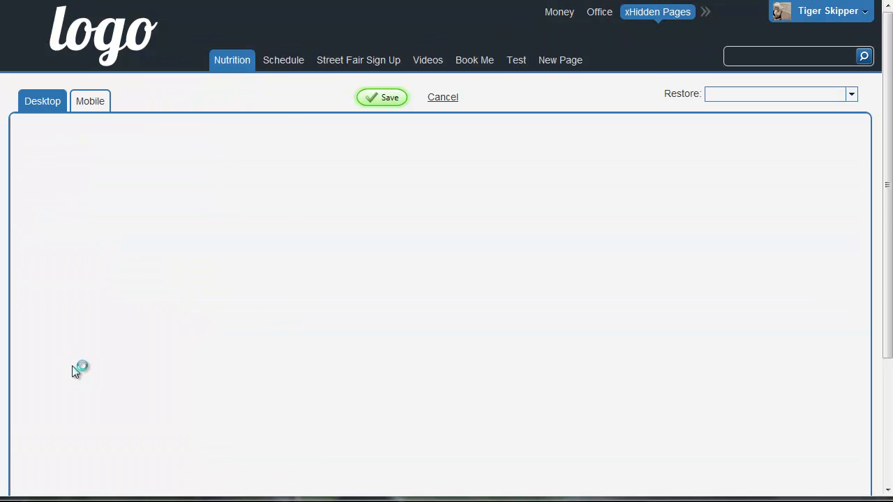
scroll(152, 309, down, 5)
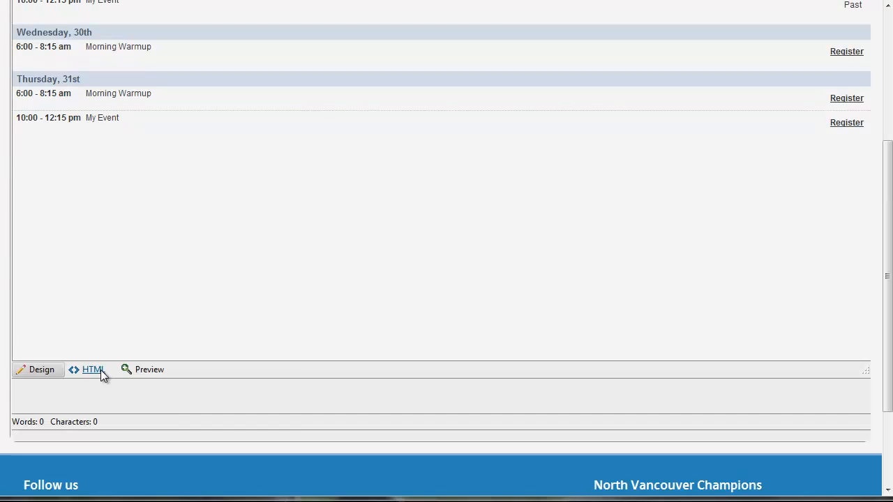
click(88, 371)
scroll(85, 377, down, 10)
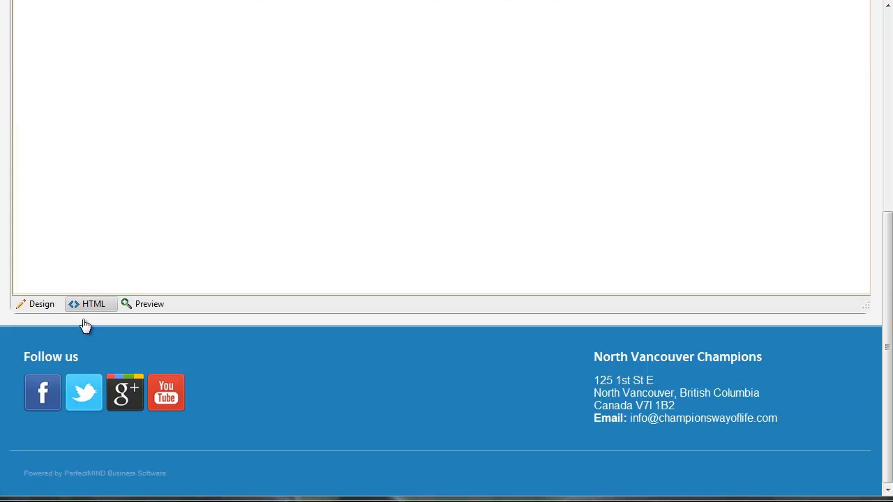
scroll(86, 307, up, 5)
key(ctrl+a)
key(ctrl+v)
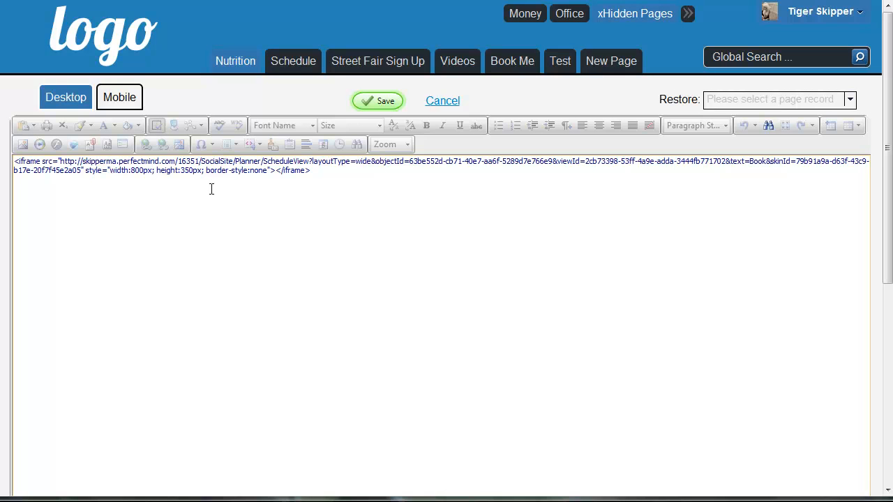
- View the embedded red class schedule in the page's design view and save the Nutrition page
scroll(191, 281, down, 10)
click(41, 438)
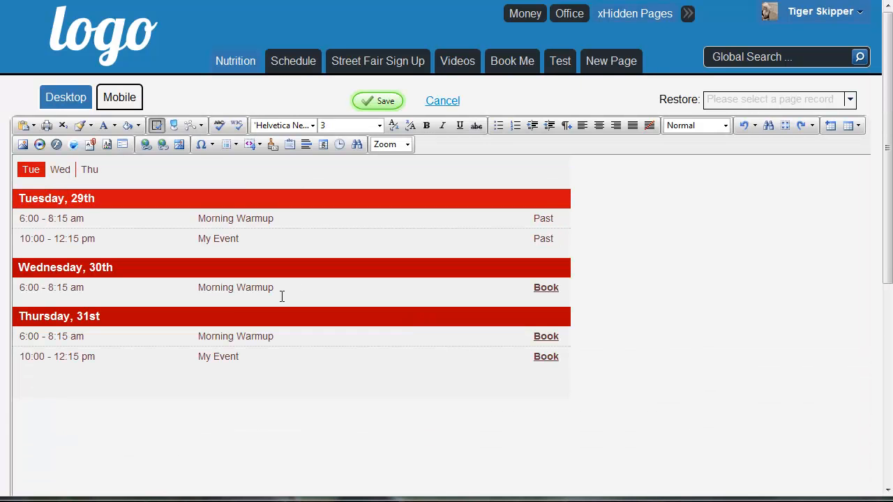
click(378, 100)
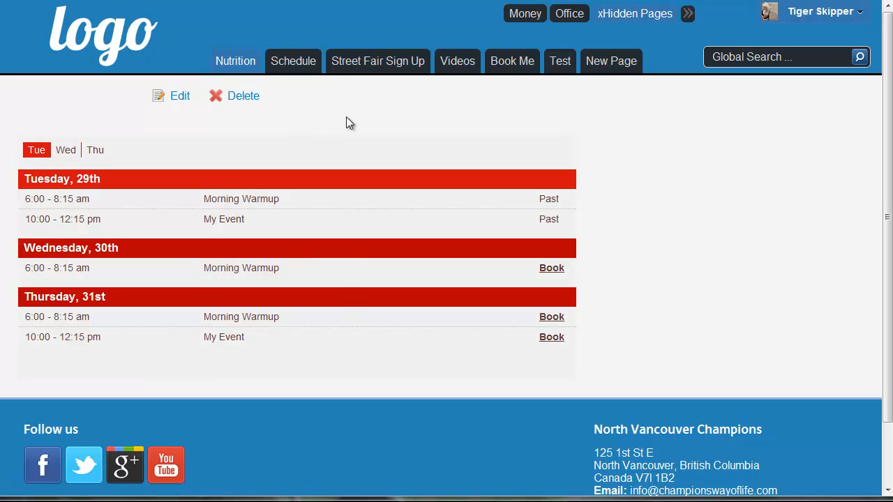
- Look through the Money section's transaction list and open the active transaction created on 5/24/12
click(527, 15)
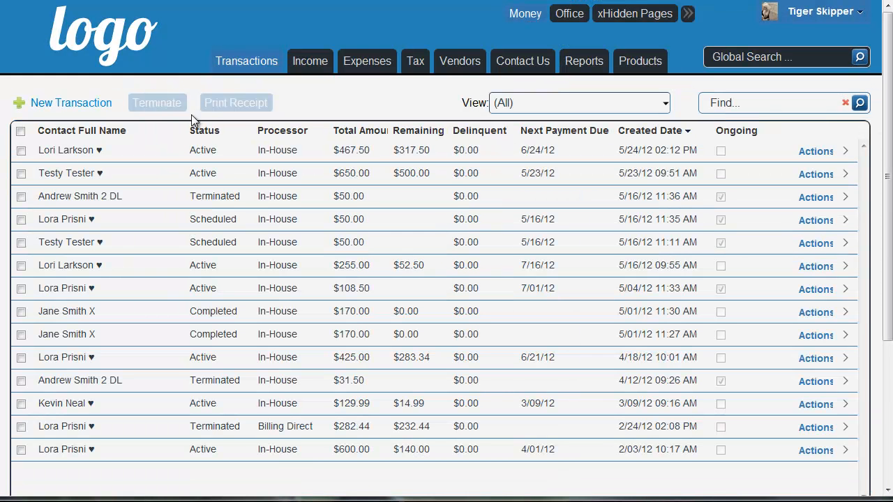
click(295, 198)
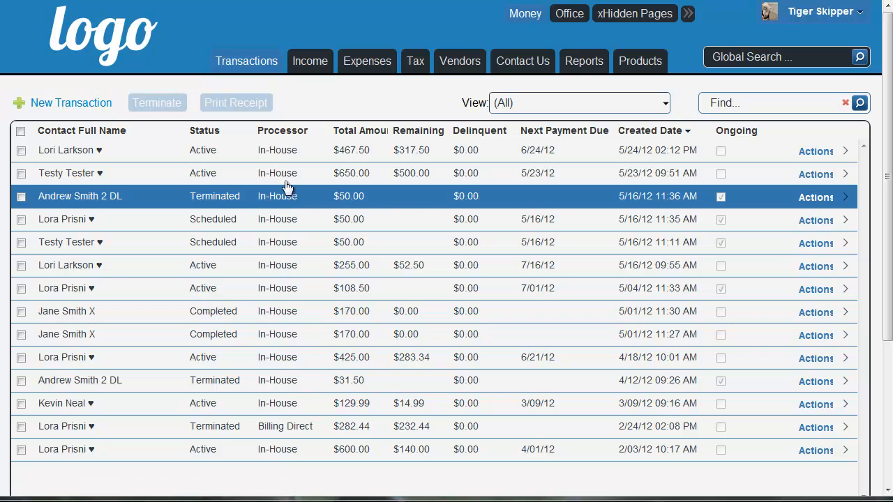
scroll(272, 230, down, 3)
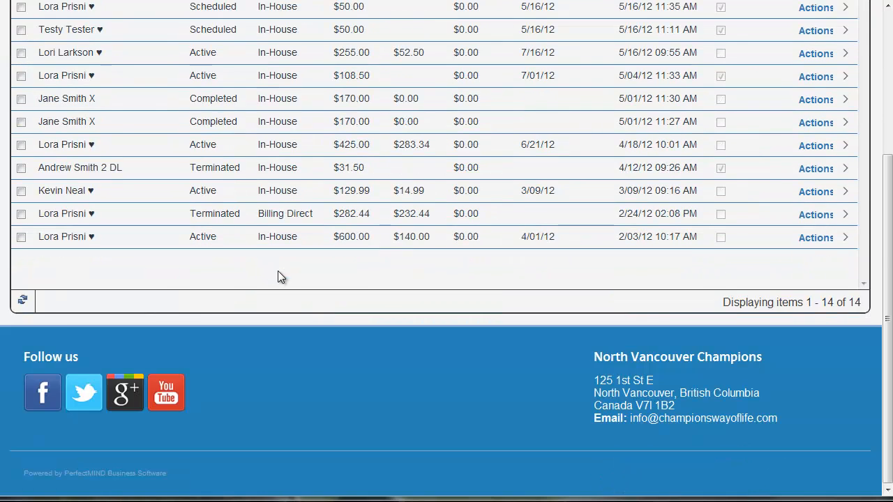
scroll(278, 277, up, 3)
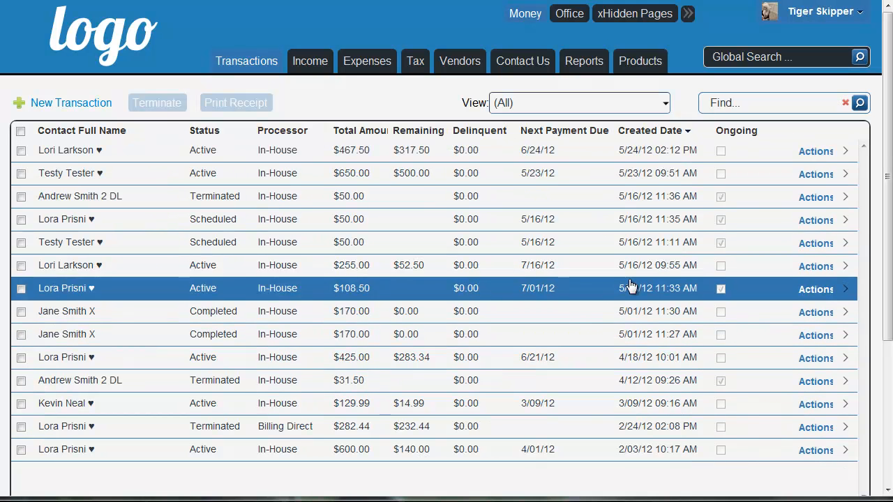
click(168, 161)
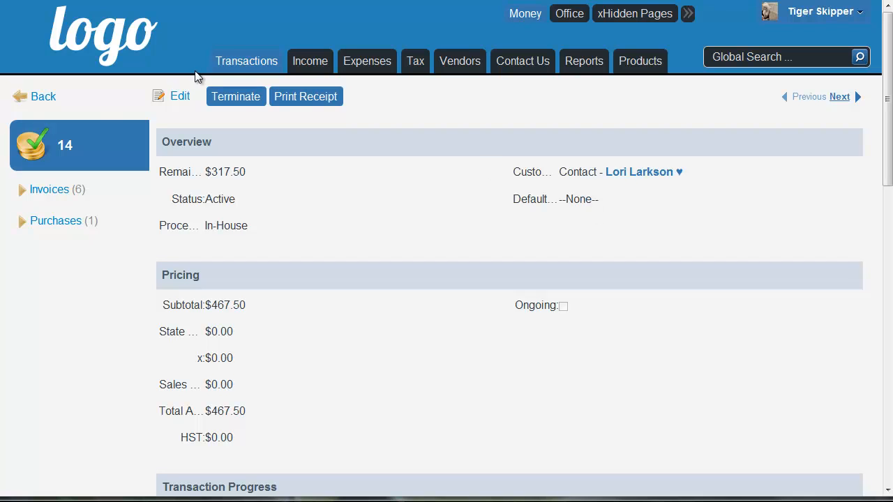
- Examine the transaction's details, its receipt option and the invoice list with statuses and due dates
scroll(467, 324, down, 5)
scroll(469, 322, down, 1)
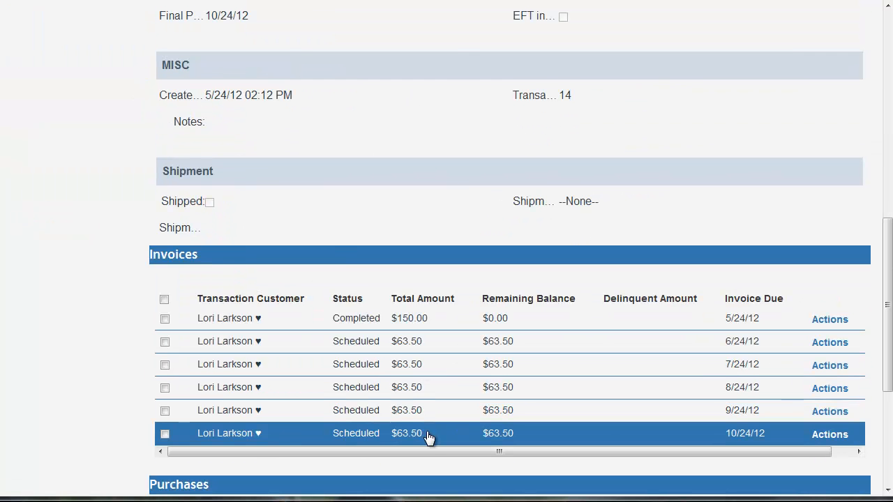
scroll(408, 435, up, 6)
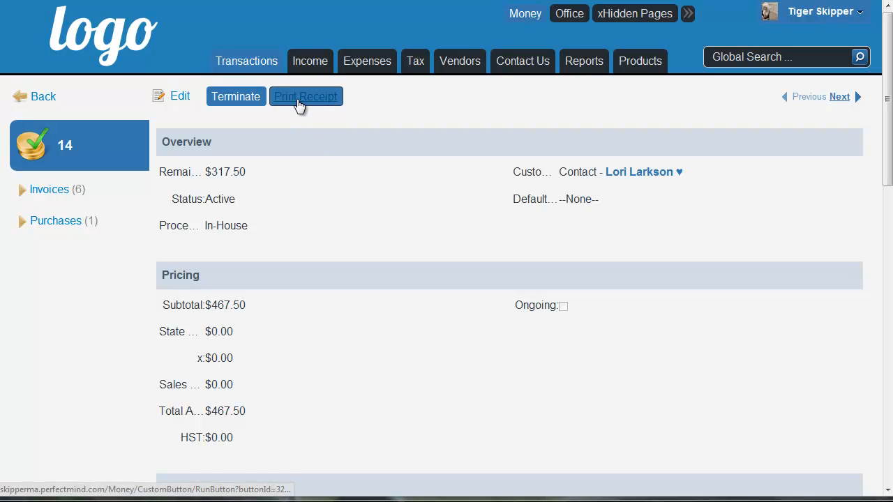
scroll(498, 298, down, 6)
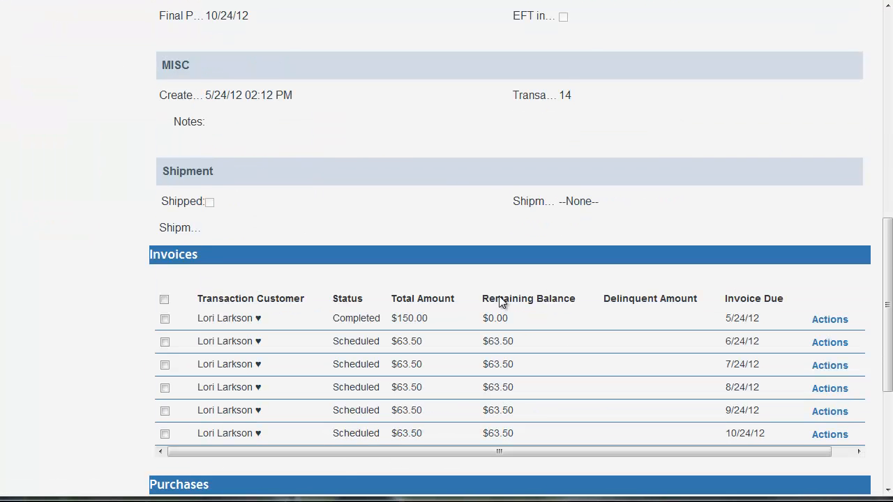
click(377, 337)
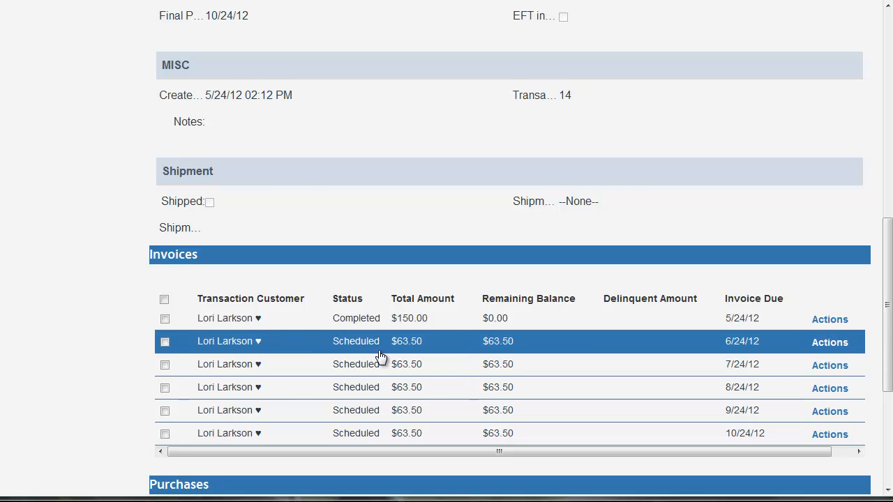
click(353, 325)
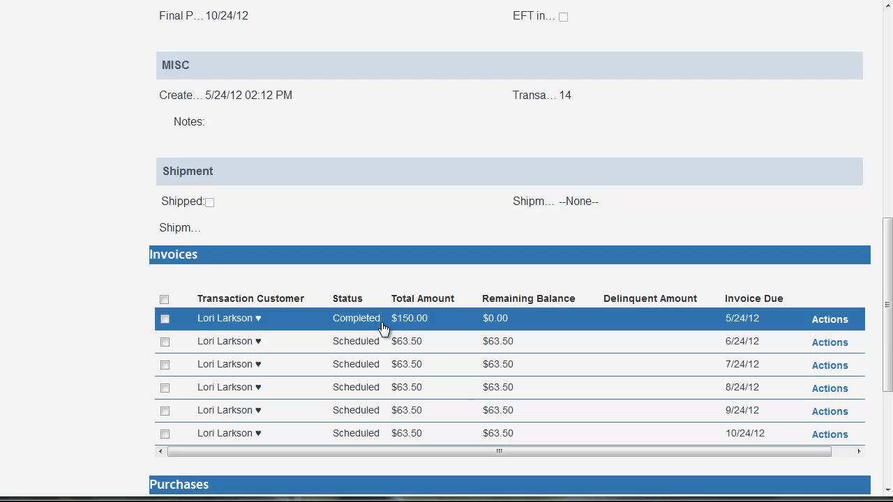
- Open the refund options for the completed 5/24/12 invoice, select its $150.00 credit card payment, and close the dialog without refunding
click(829, 320)
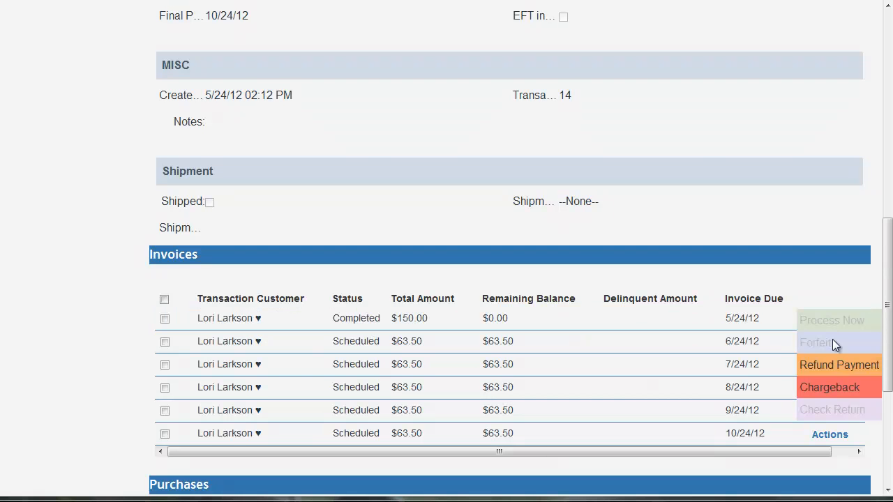
click(838, 365)
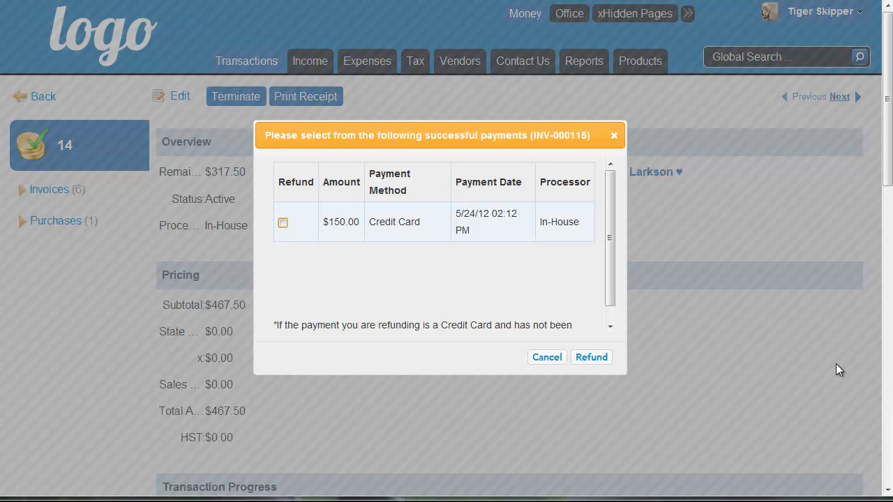
click(284, 223)
click(613, 136)
- Start immediate processing of the scheduled 6/24/12 invoice and try to switch its processor to Billing Direct
scroll(478, 233, down, 15)
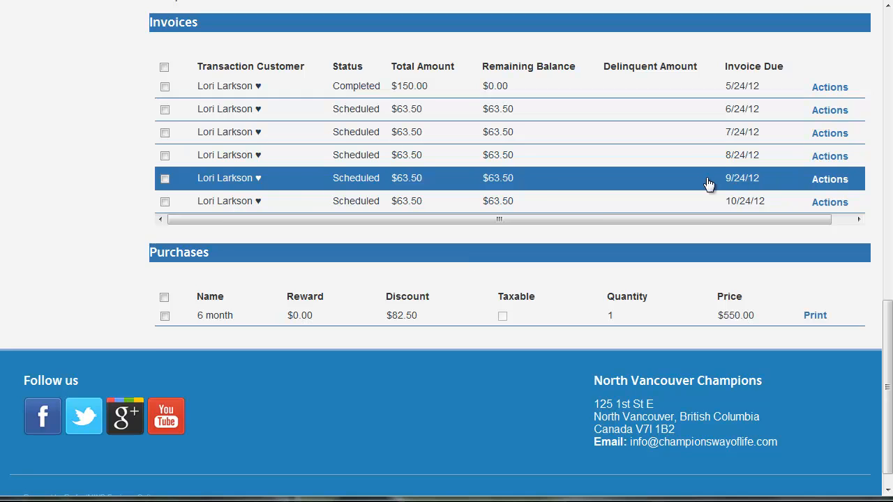
scroll(708, 183, up, 2)
click(831, 228)
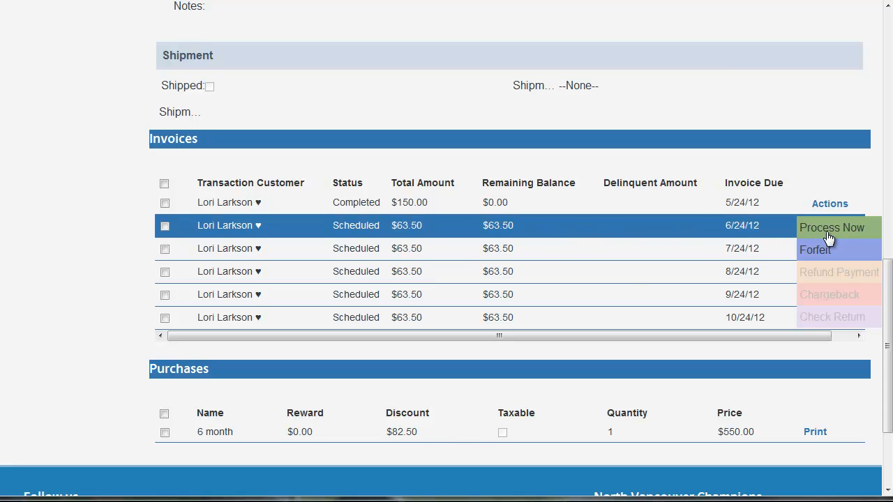
click(828, 228)
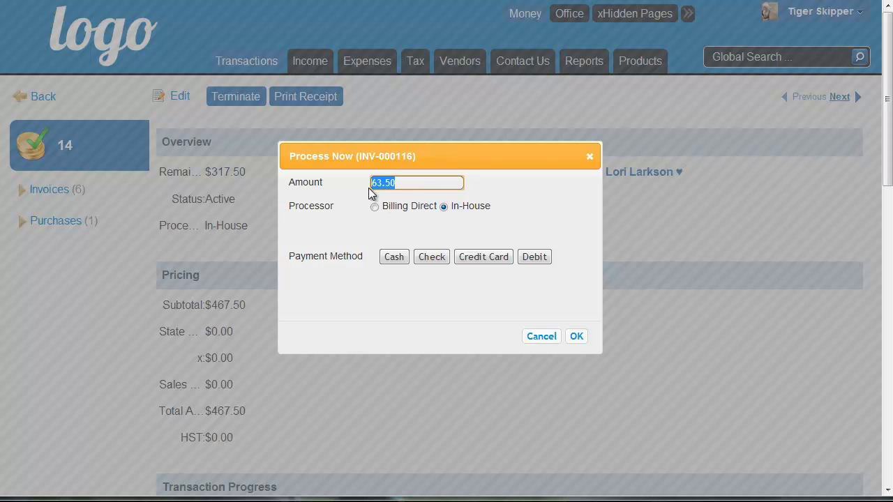
click(374, 207)
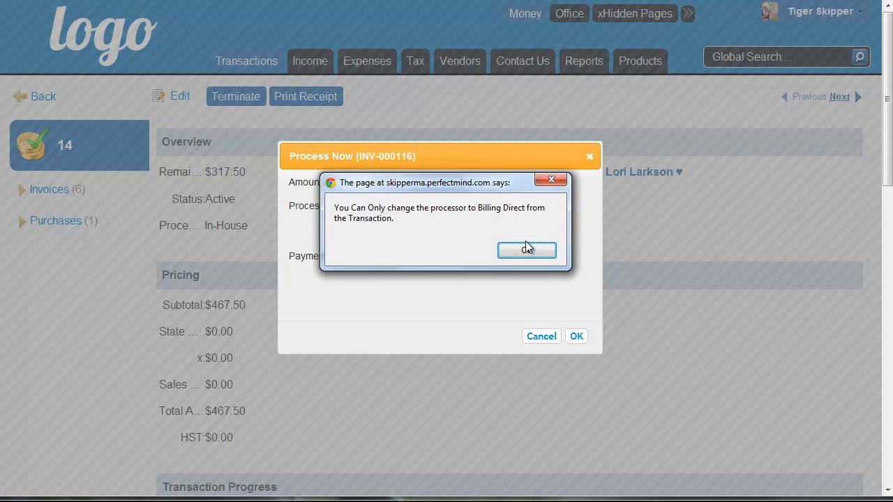
click(526, 251)
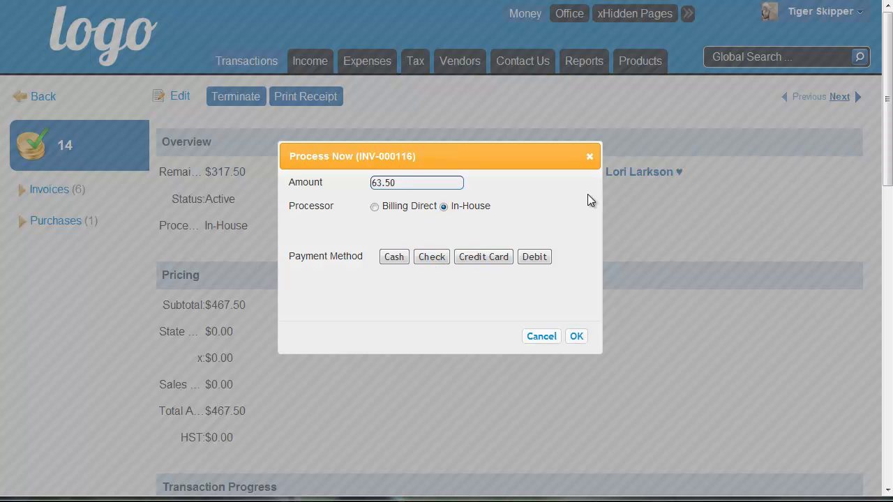
- Set the 6/24/12 invoice's payment amount to 30 and process the partial payment in-house
double_click(413, 188)
text(300)
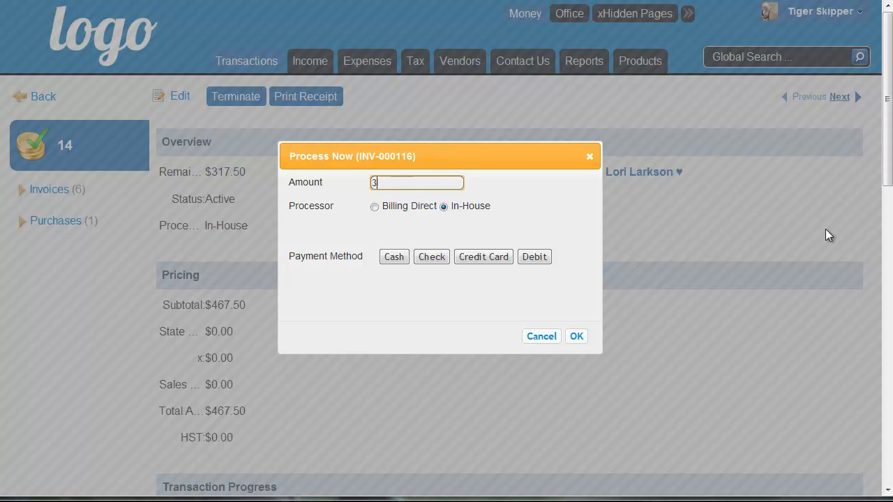
click(587, 338)
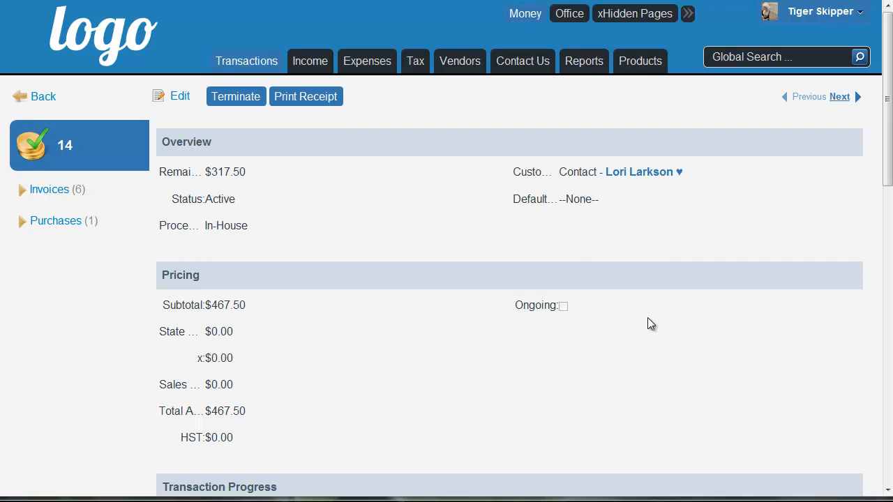
- Check the 6/24/12 invoice's status and remaining balance in the invoice list, and open that invoice for editing
scroll(534, 317, down, 10)
click(525, 318)
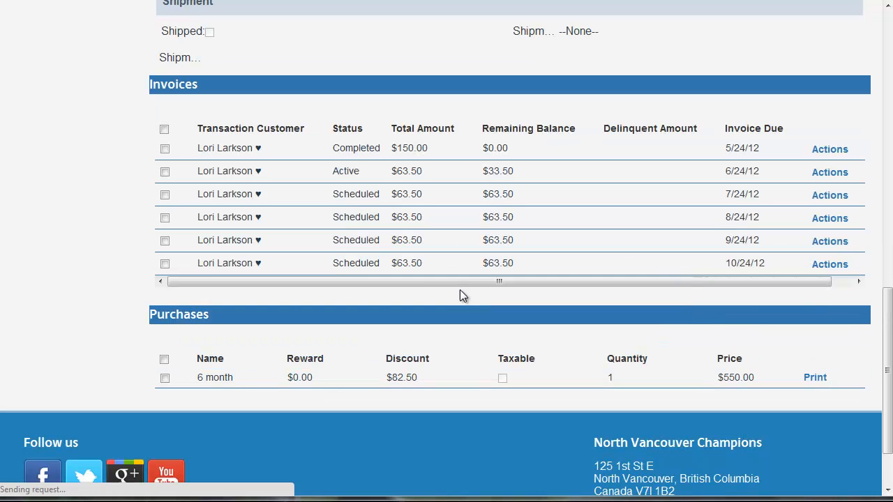
click(556, 273)
click(497, 293)
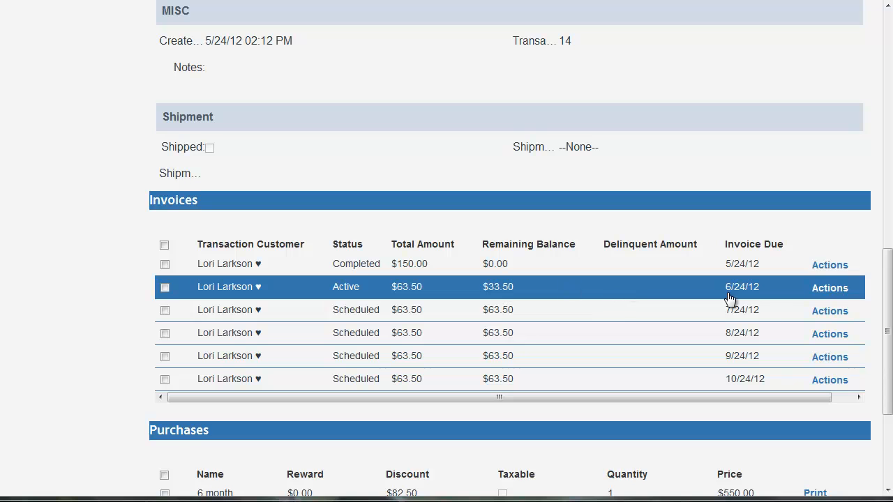
click(823, 291)
click(820, 295)
click(357, 297)
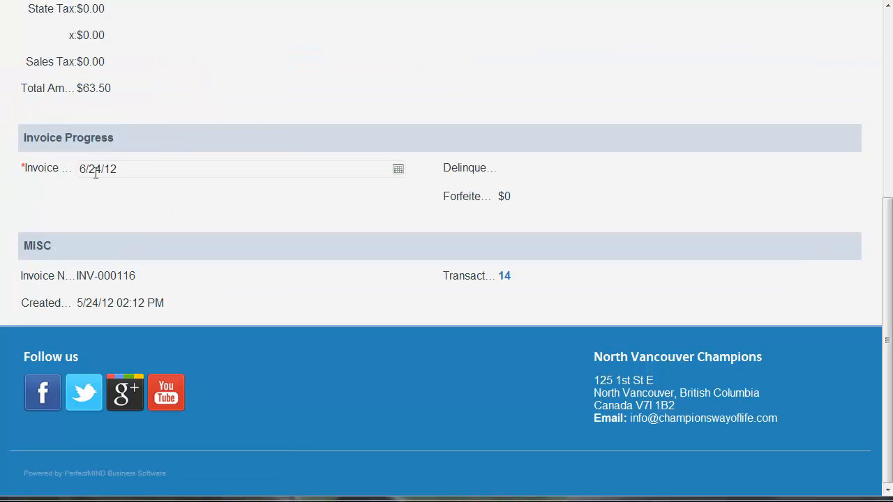
- Set the invoice's due date to 11/24/12 and save the invoice
click(398, 173)
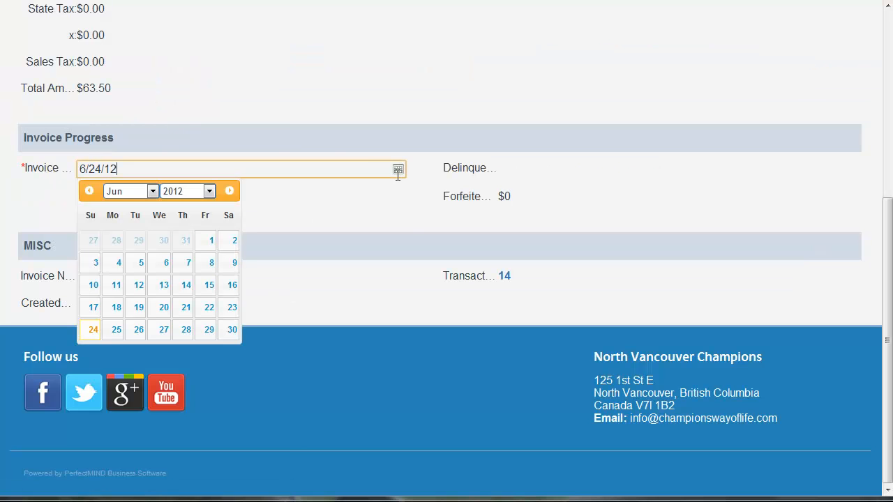
click(151, 191)
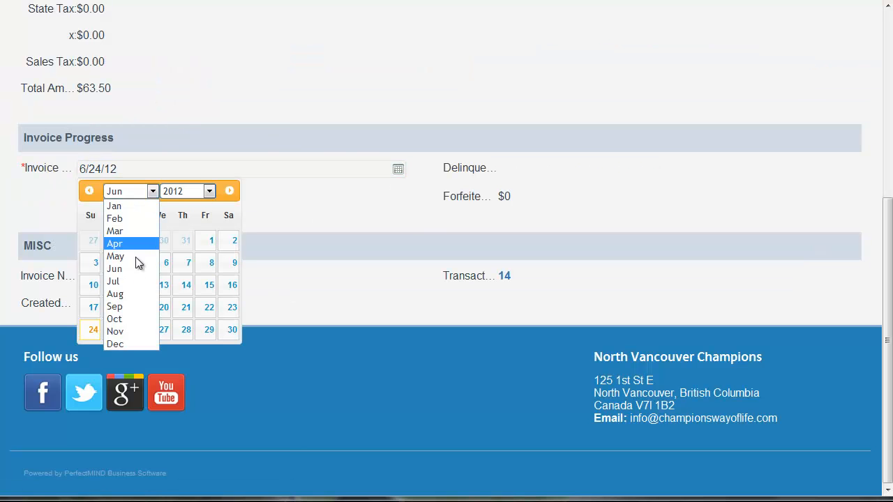
click(137, 333)
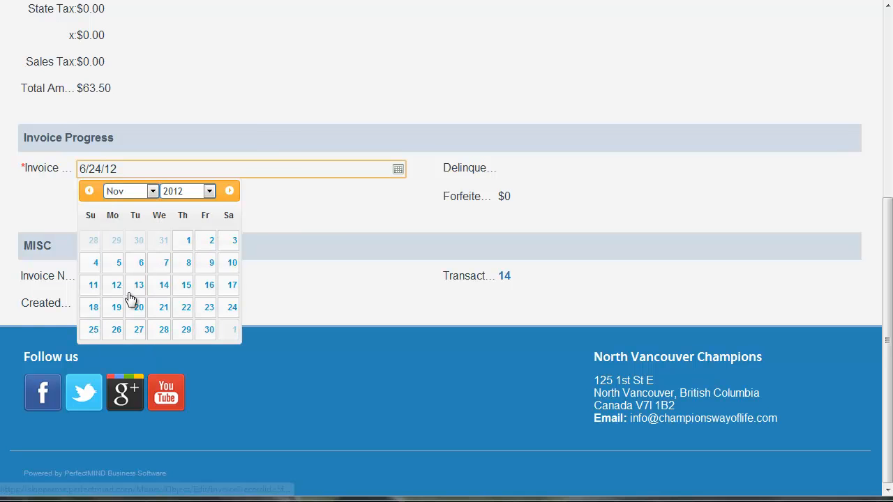
click(233, 309)
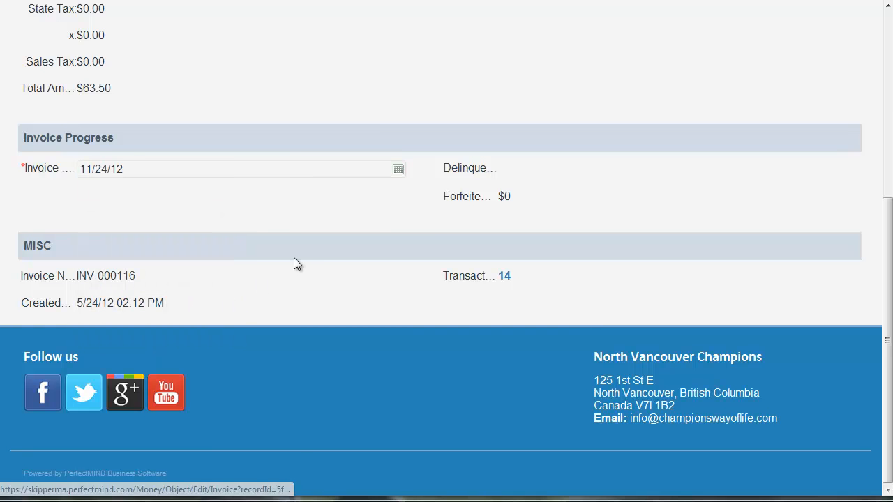
scroll(380, 303, up, 5)
click(412, 102)
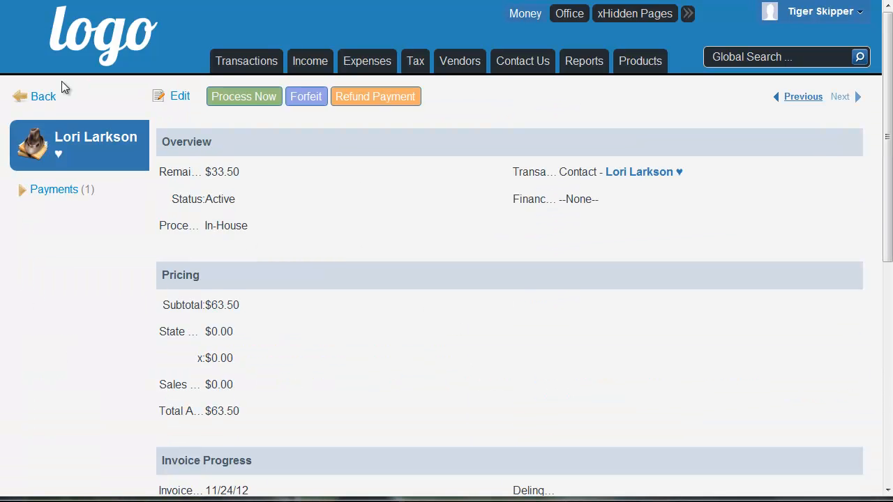
- Return to the invoice's parent transaction and check the status, remaining balance and due date of its invoices
click(62, 103)
scroll(385, 226, down, 3)
scroll(385, 227, down, 5)
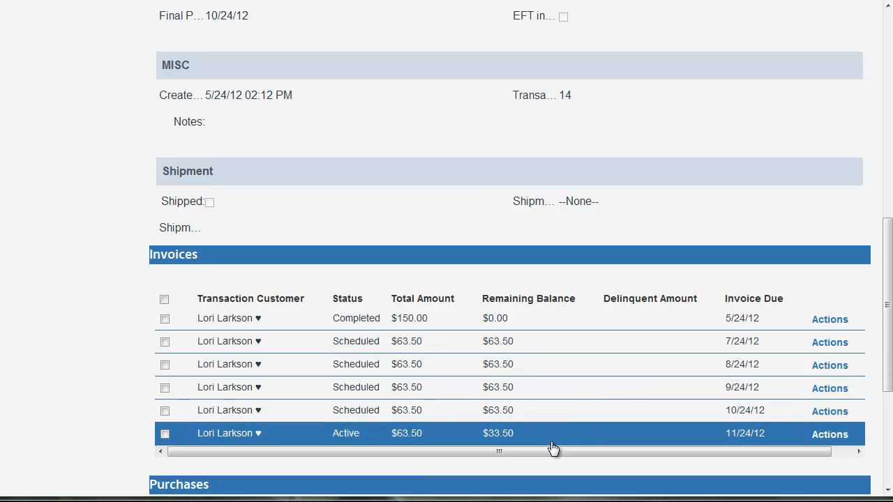
click(829, 342)
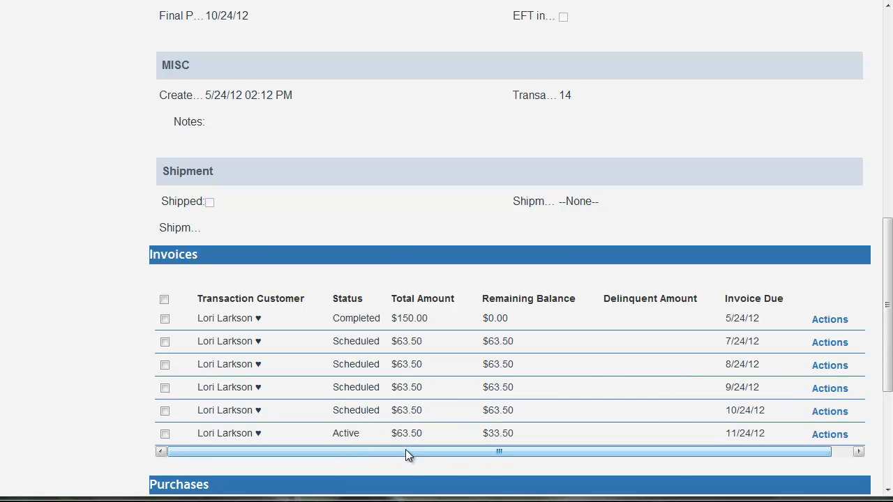
scroll(318, 425, up, 8)
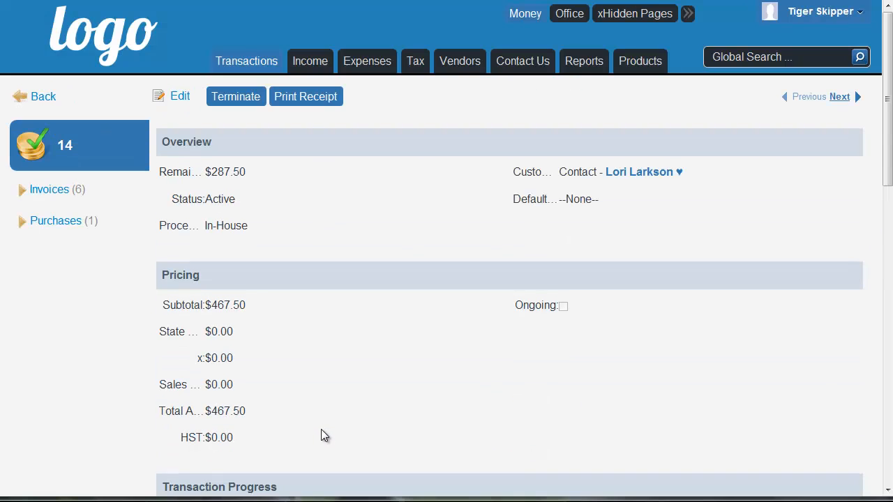
- Browse the list of all Income records and open a blank income entry form
click(314, 66)
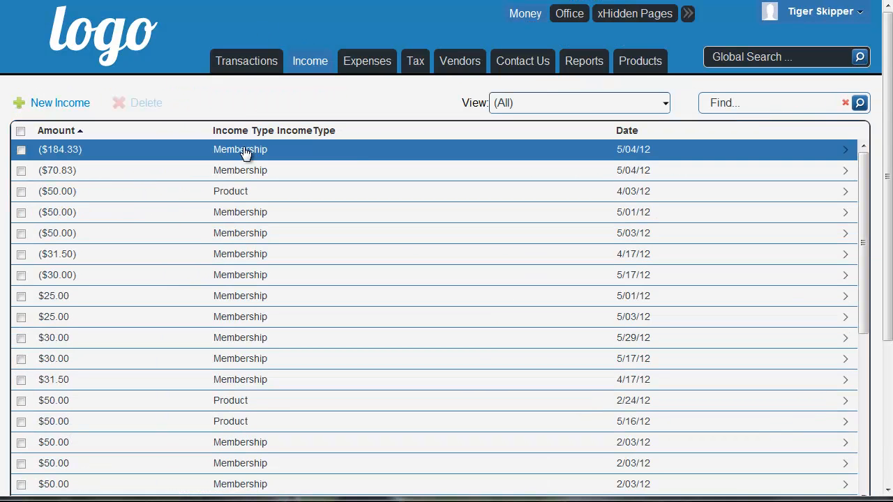
scroll(276, 418, down, 3)
scroll(276, 417, down, 5)
scroll(276, 417, up, 10)
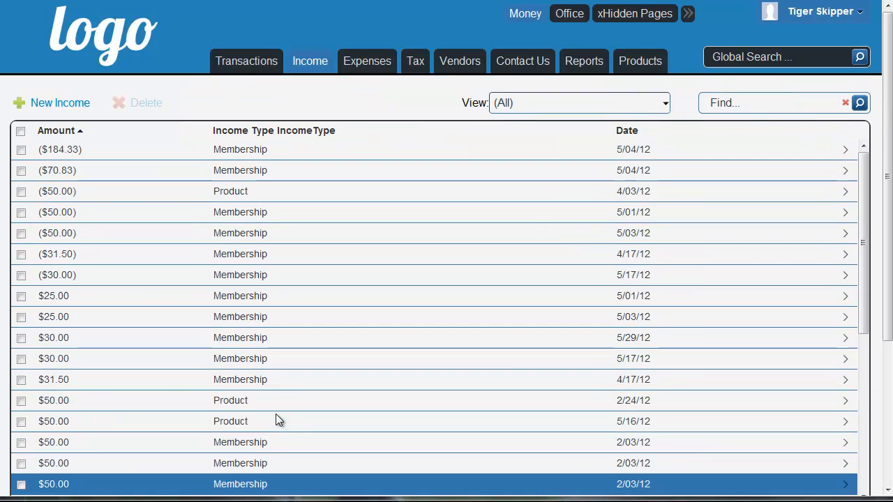
click(39, 102)
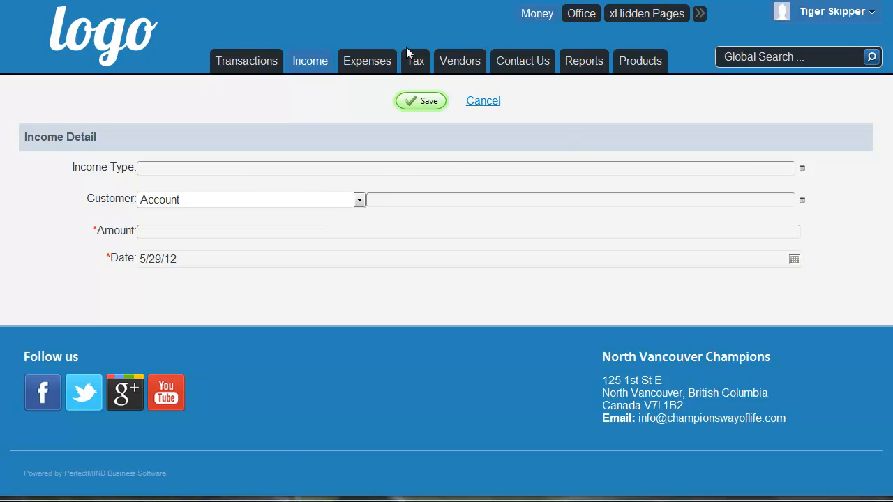
- Open a new expense and examine the expense categories and blank category form without choosing a category
click(365, 61)
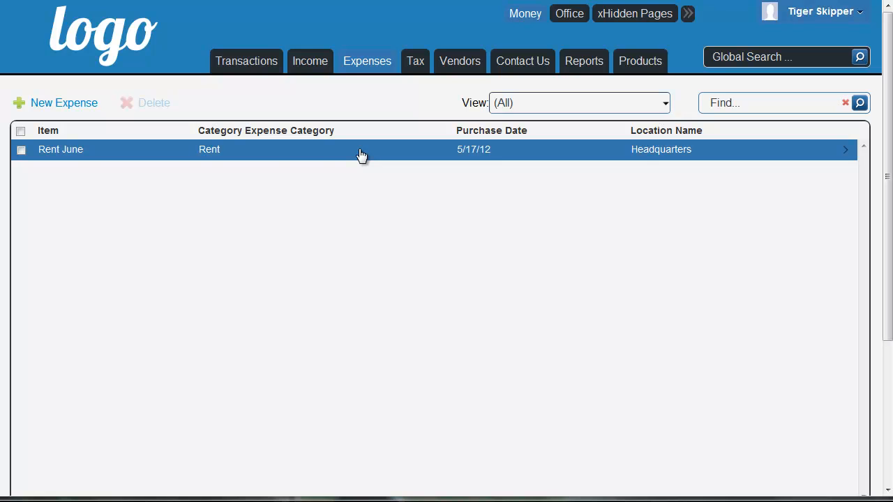
click(51, 110)
click(97, 167)
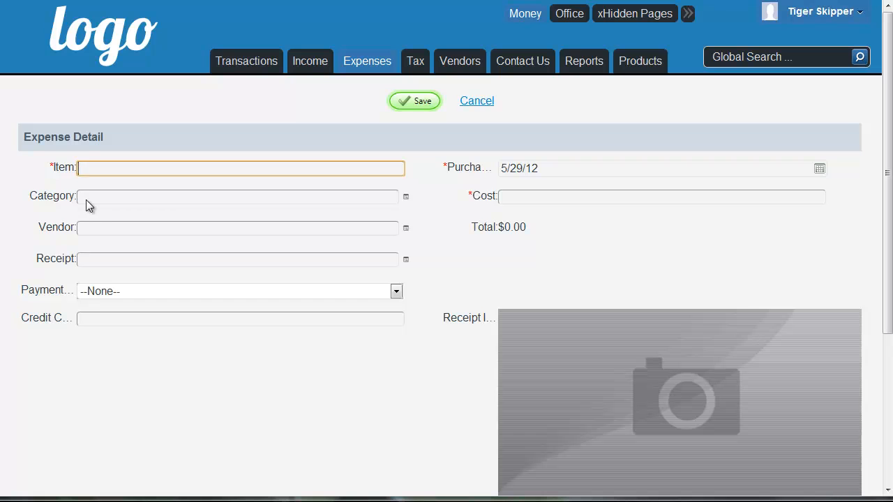
click(359, 197)
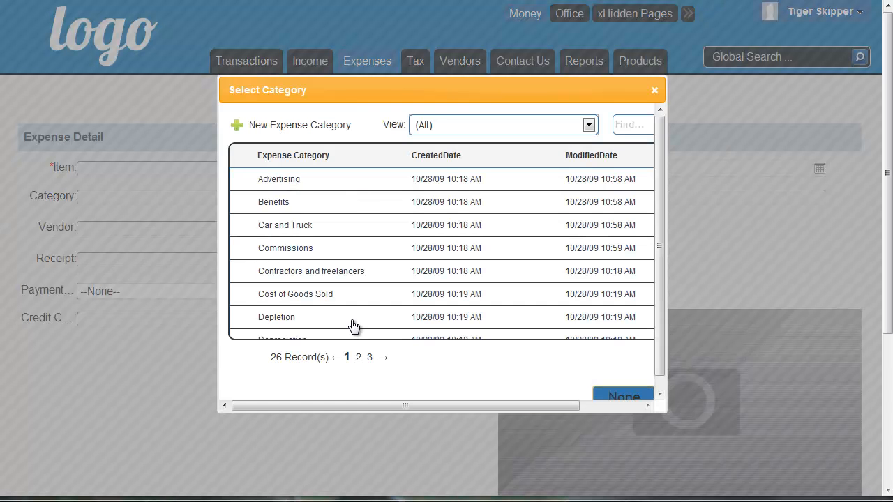
click(284, 132)
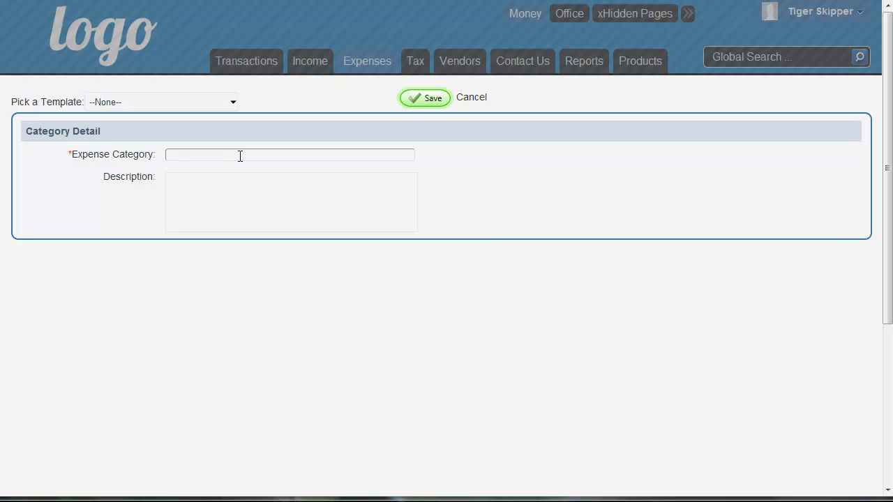
click(472, 98)
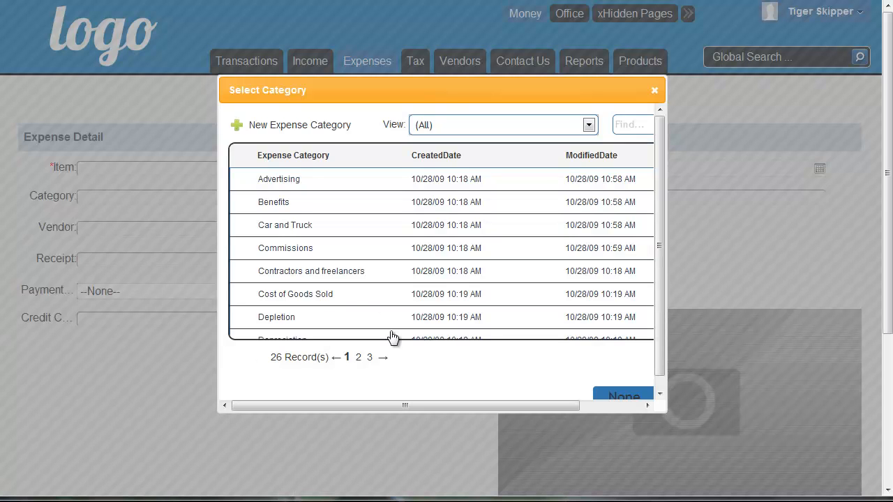
click(635, 396)
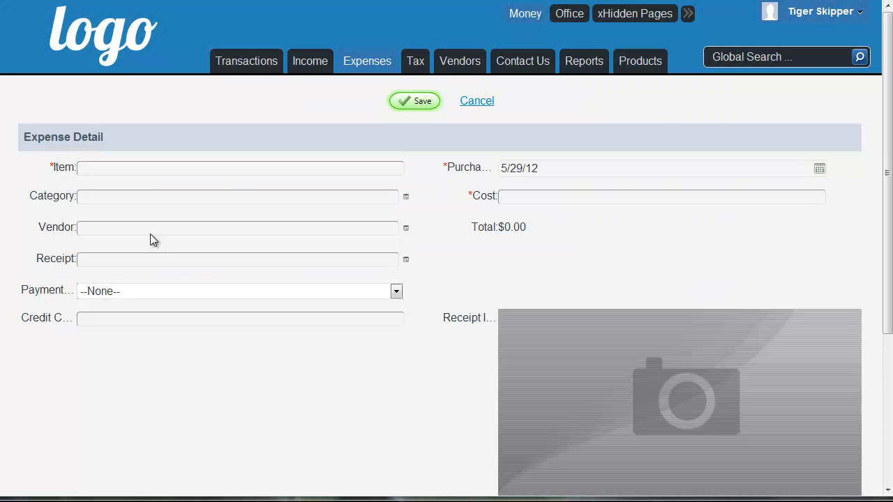
- Examine the vendor choices for the expense and the blank new vendor form, without selecting or creating a vendor
click(168, 226)
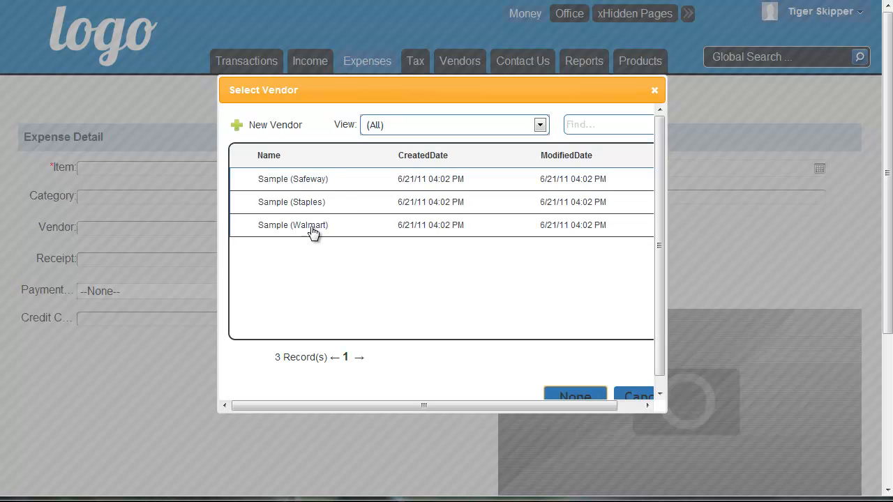
click(267, 126)
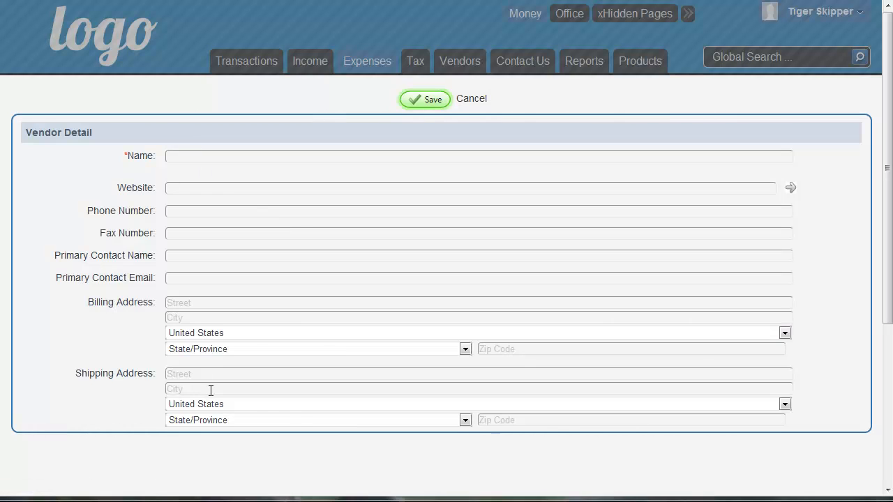
click(186, 161)
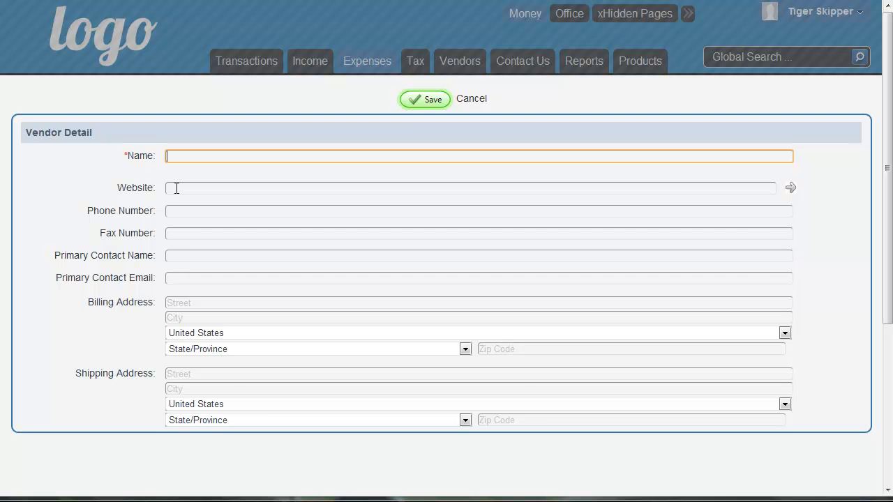
click(475, 100)
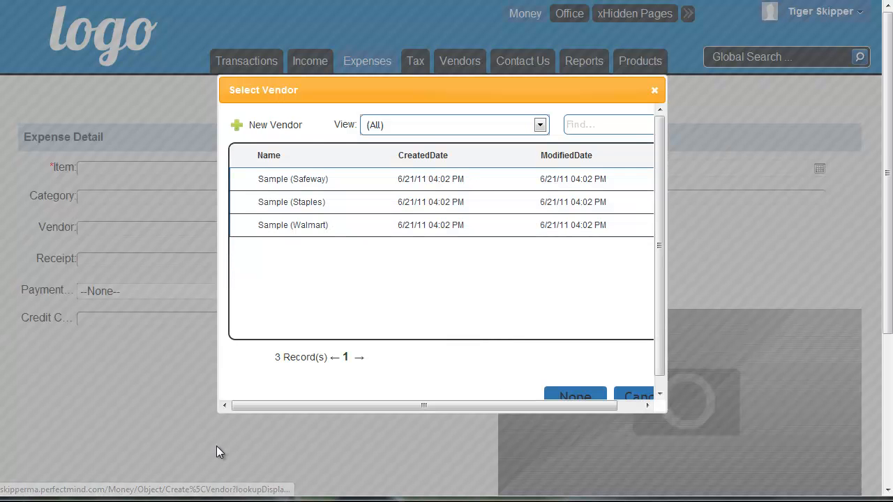
click(636, 397)
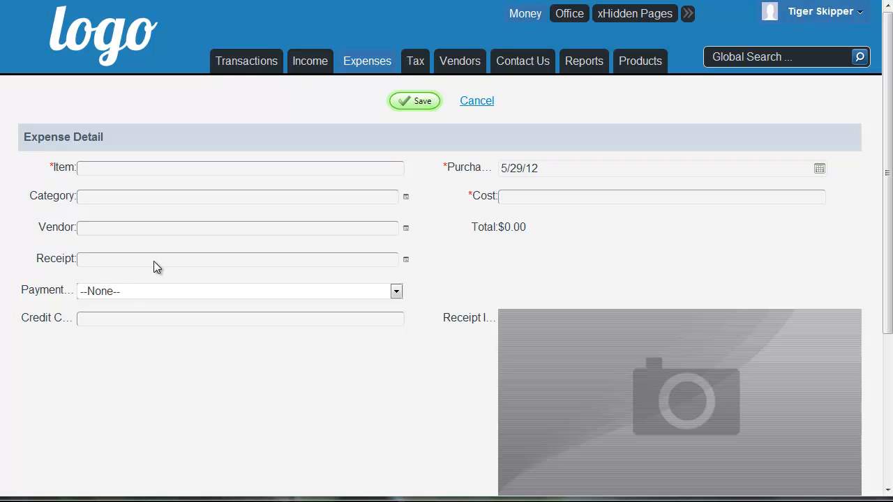
- Examine the new expense's payment methods and its credit card and cost fields, and discard the expense
click(120, 291)
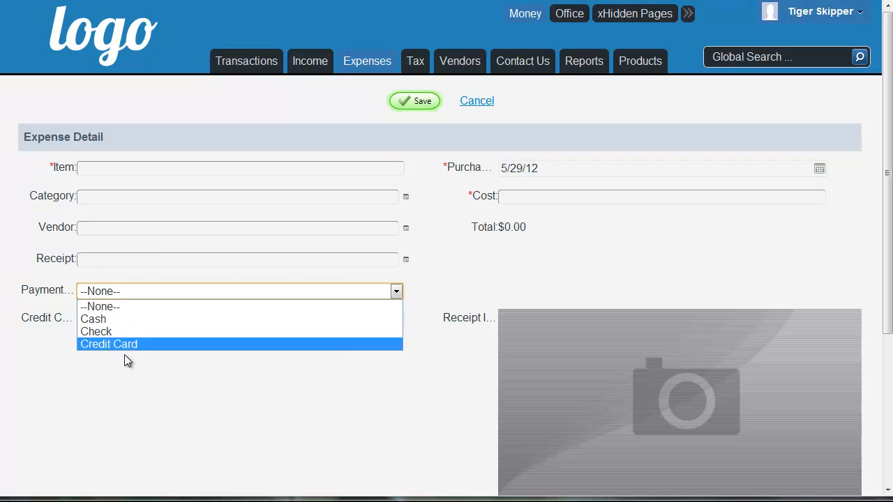
click(123, 355)
click(126, 323)
click(538, 198)
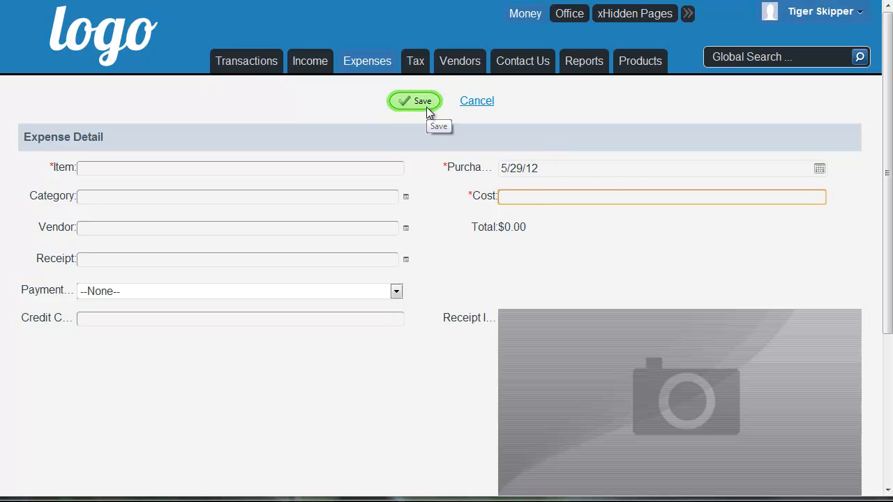
click(487, 103)
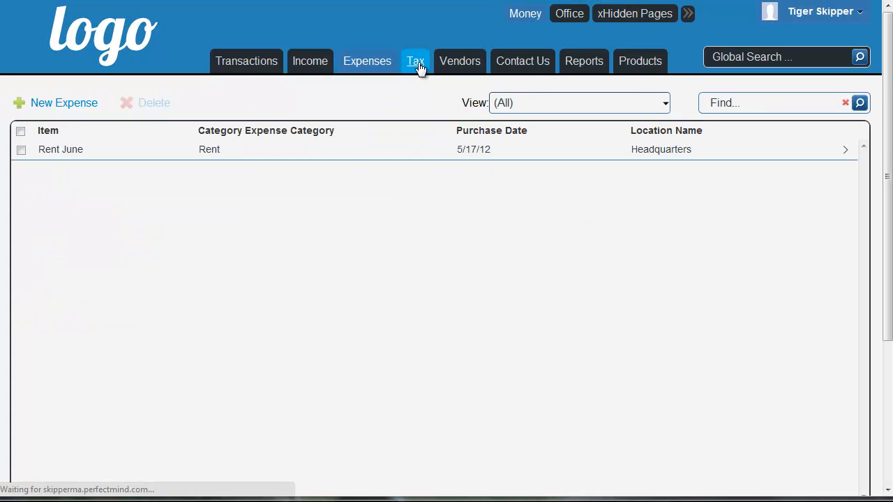
- View the tax overview and fill in an HST payment of 300 without submitting it
click(417, 62)
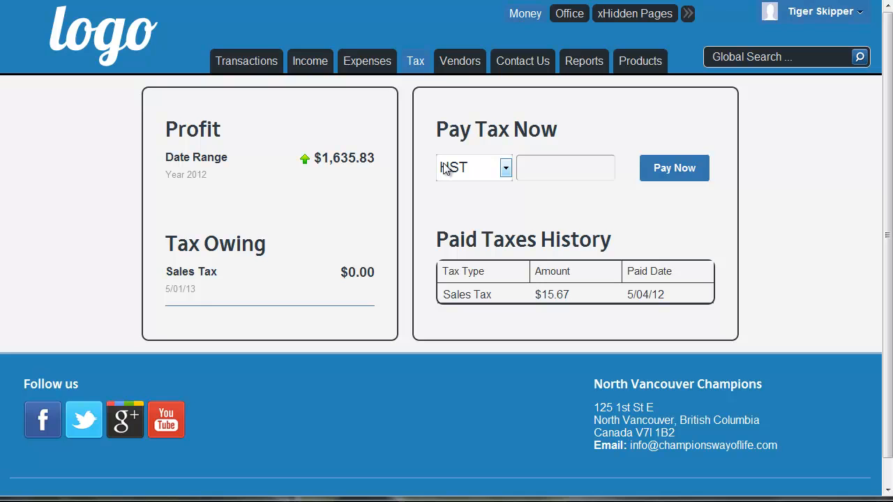
click(470, 162)
click(461, 138)
click(476, 176)
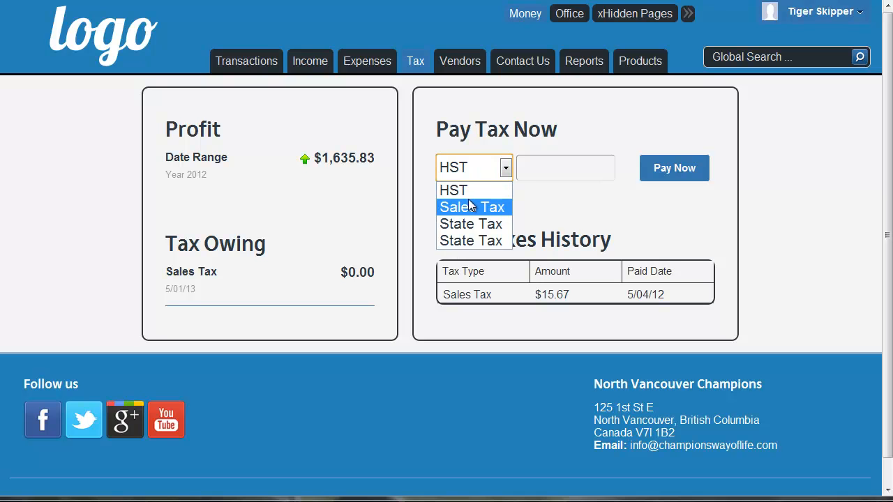
click(481, 190)
click(593, 170)
text(300)
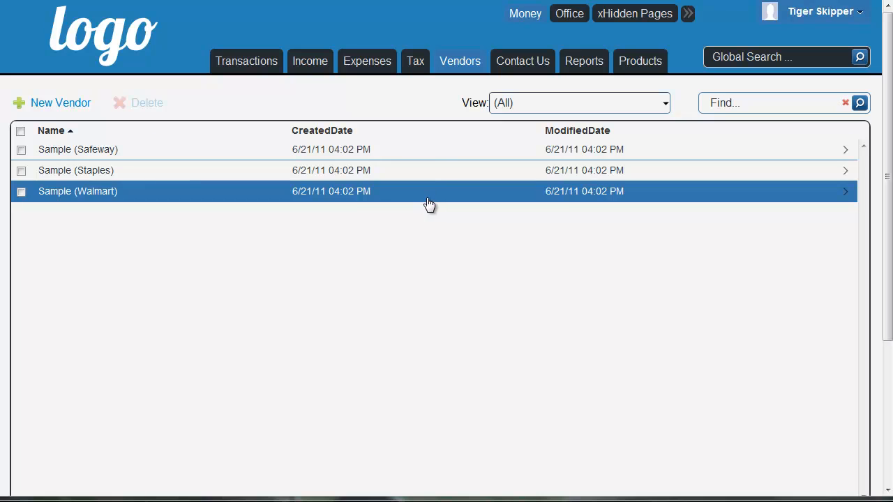
- View the blank new vendor form and look through the reports available in the MONEY category
click(44, 109)
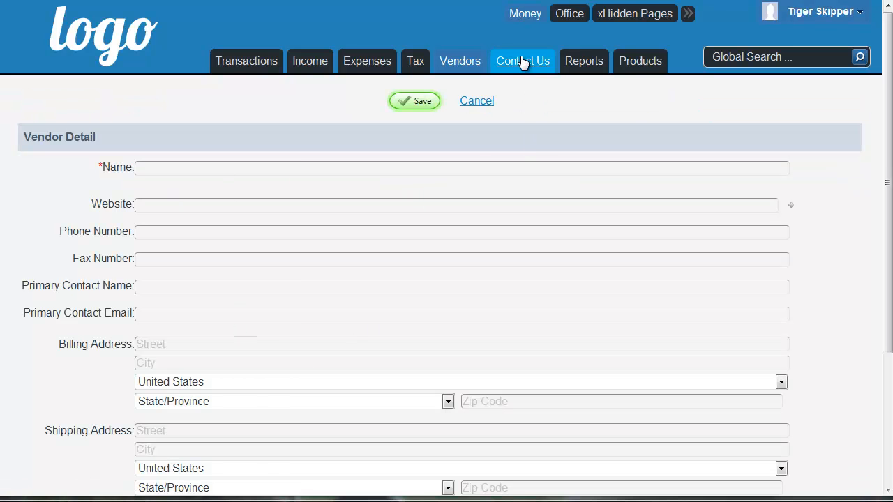
click(580, 62)
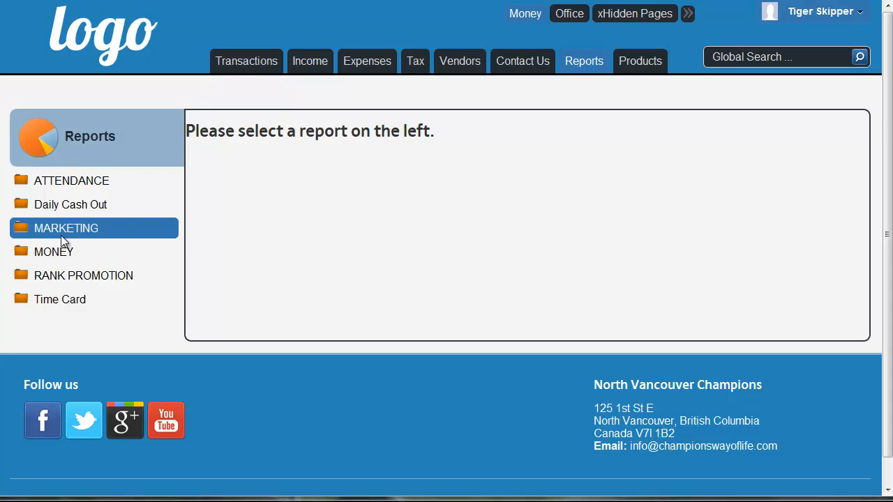
click(52, 254)
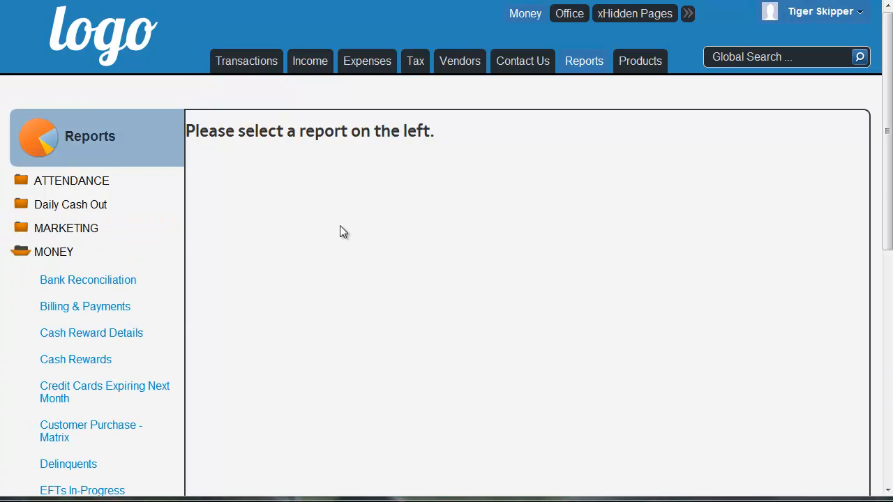
scroll(248, 237, down, 3)
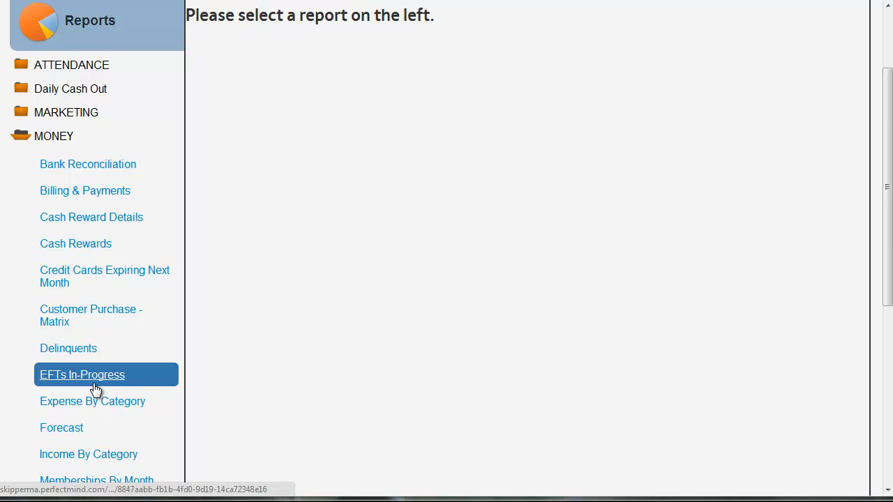
scroll(90, 384, down, 3)
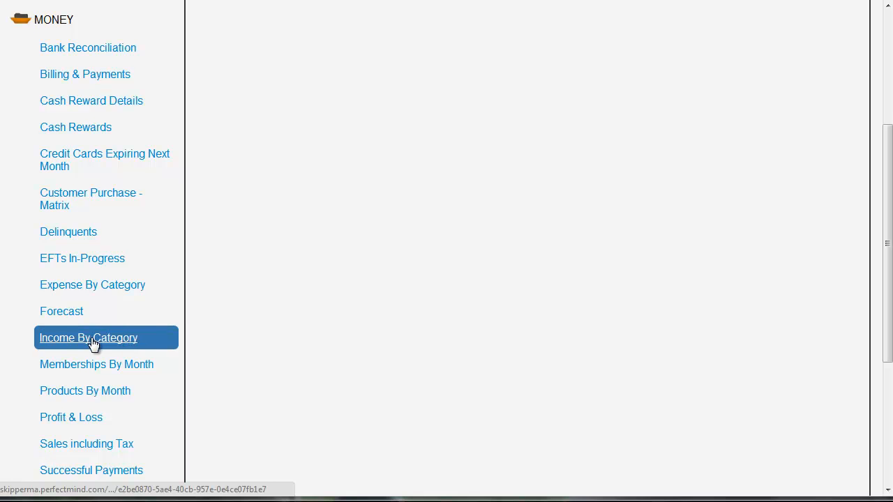
- Review the charts and record breakdowns of the Expense By Category and Income By Category reports
click(97, 286)
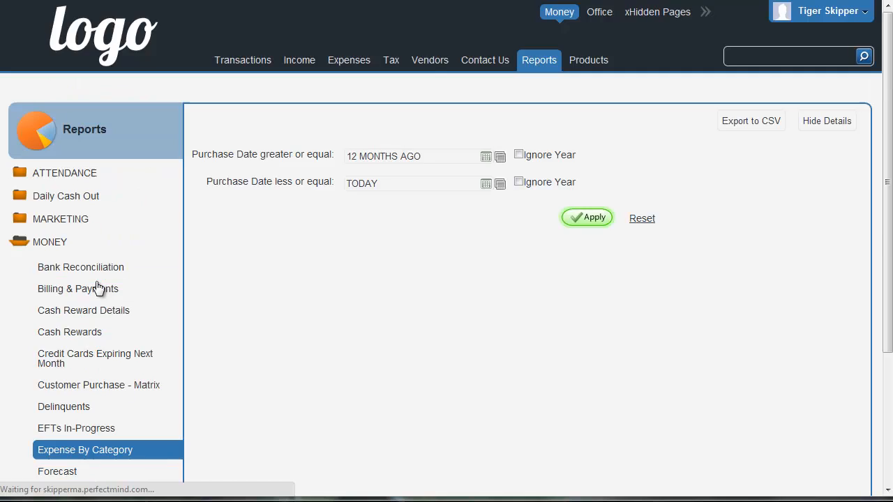
scroll(497, 322, down, 5)
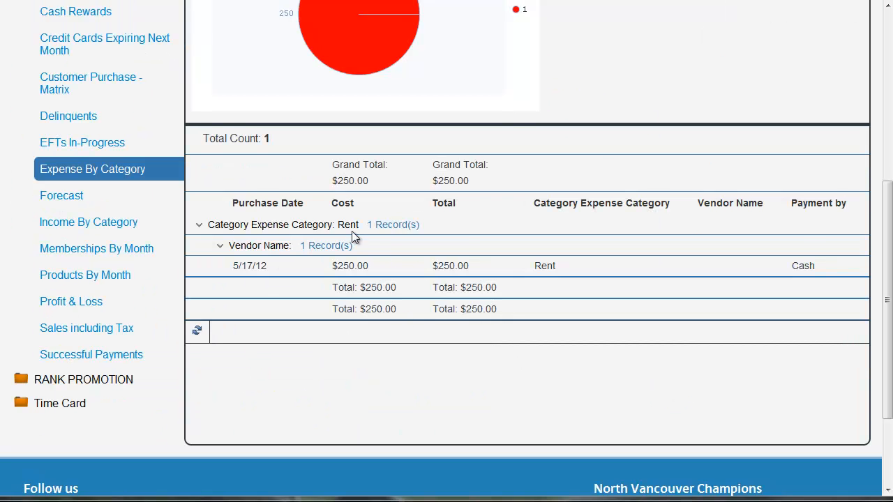
click(162, 232)
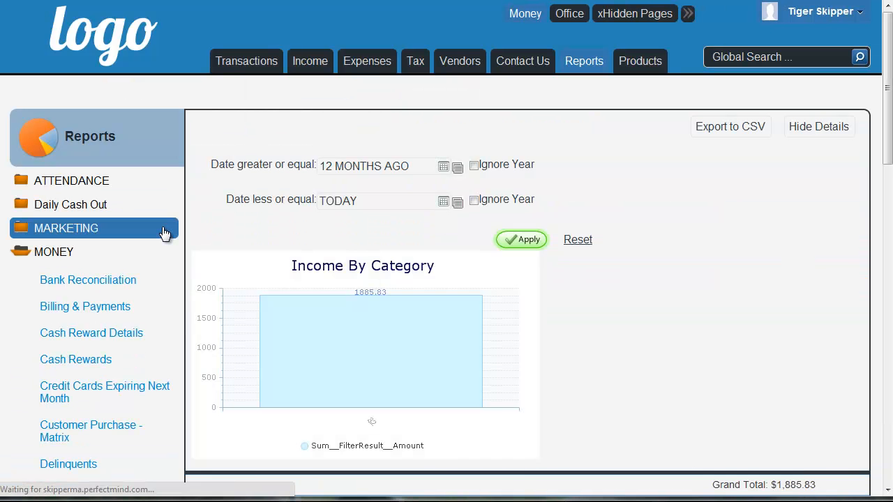
scroll(448, 259, down, 4)
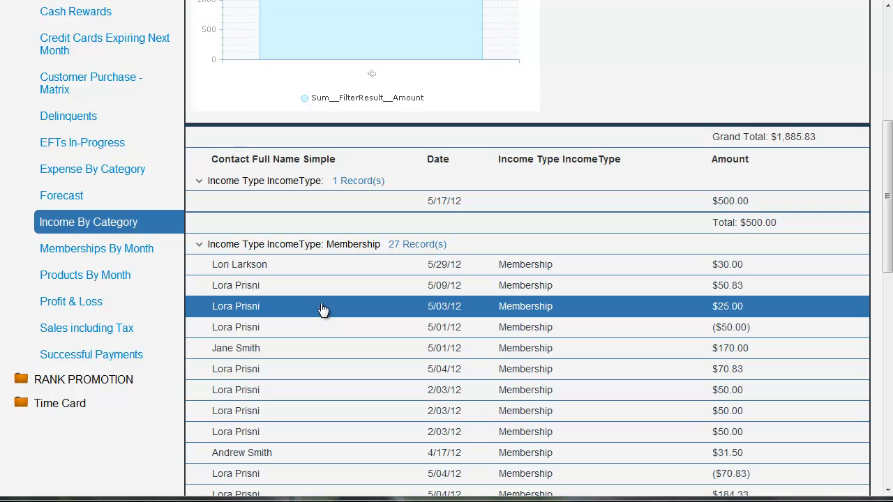
- Examine the 2012 Profit & Loss report's year selection, monthly income and expenses, and chart
click(88, 308)
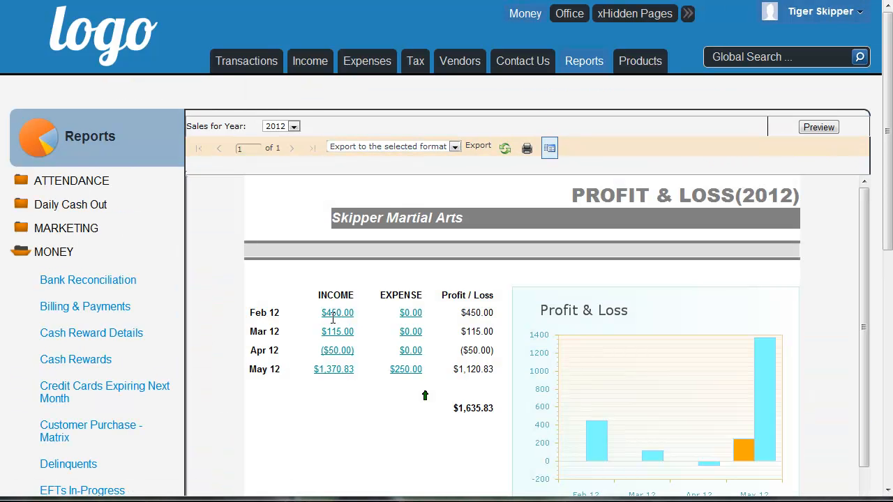
click(295, 127)
click(320, 211)
scroll(480, 394, down, 5)
click(646, 338)
scroll(646, 332, up, 2)
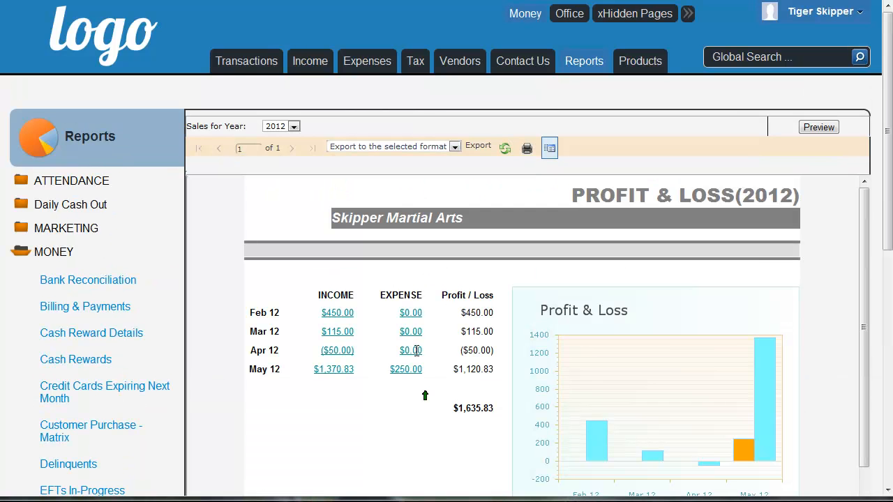